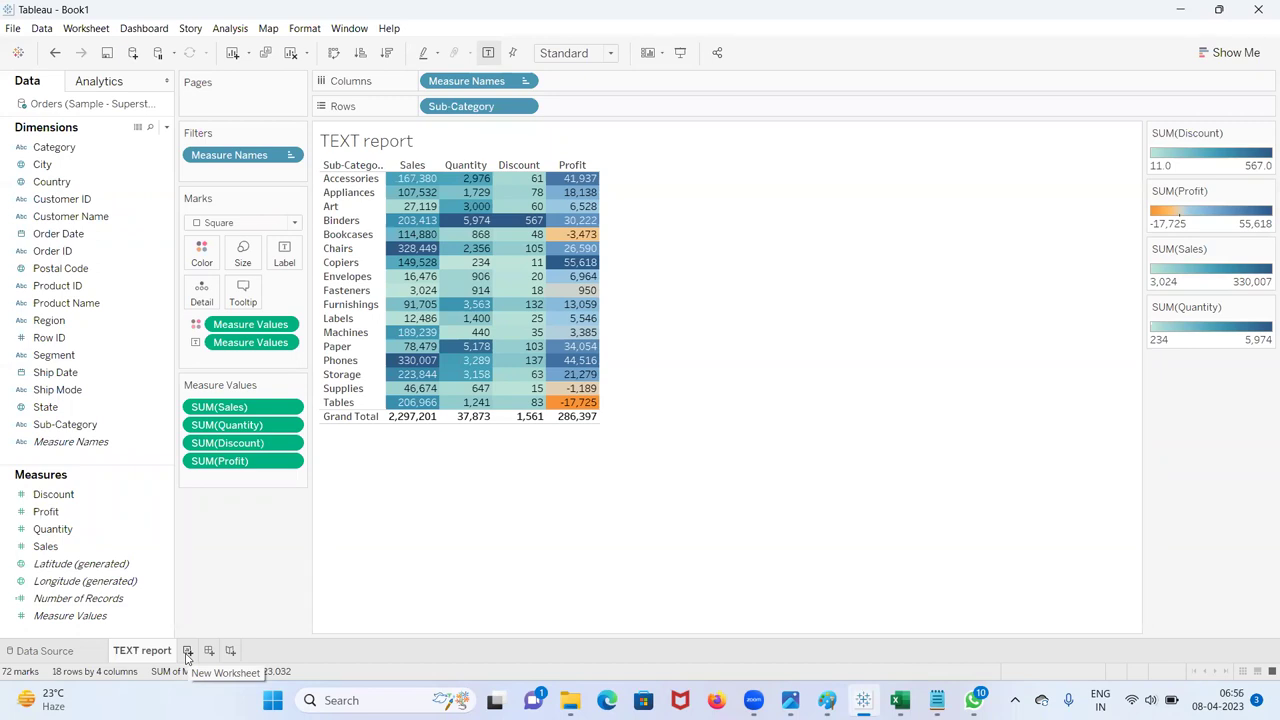
Step: Add a new worksheet after TEXT report and rename it "BAR Chart"
click(186, 652)
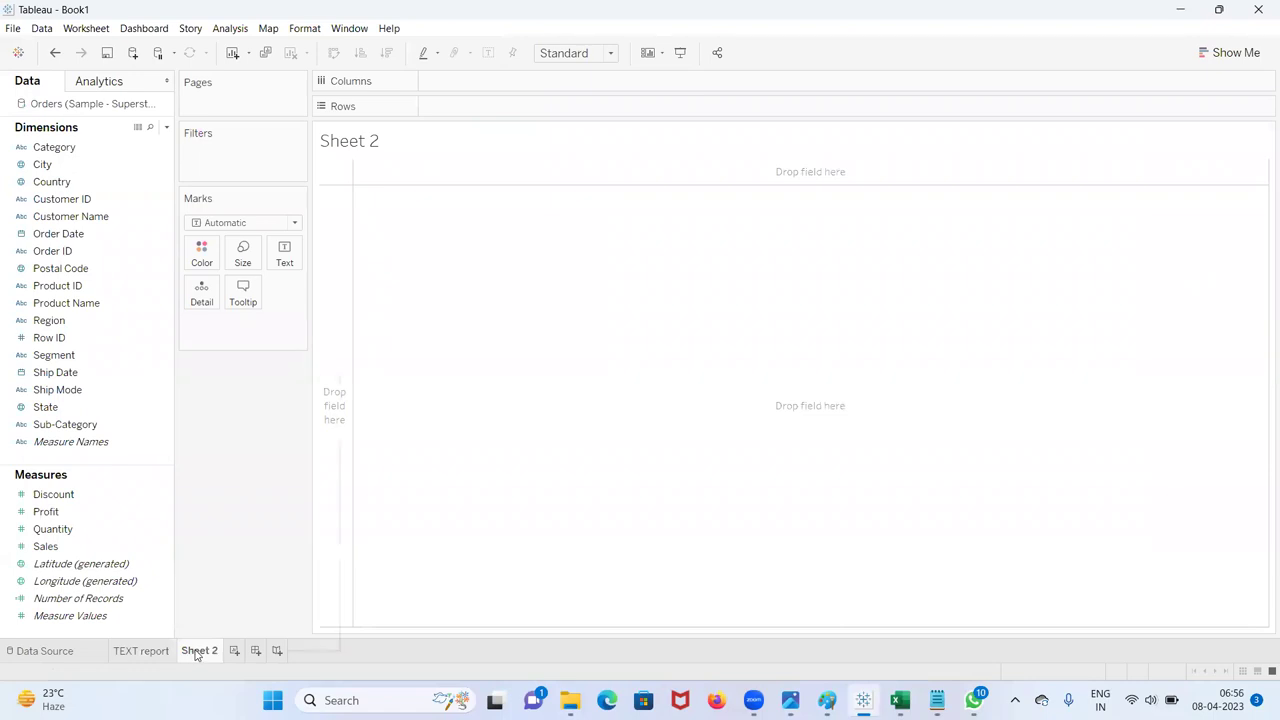
right_click(196, 655)
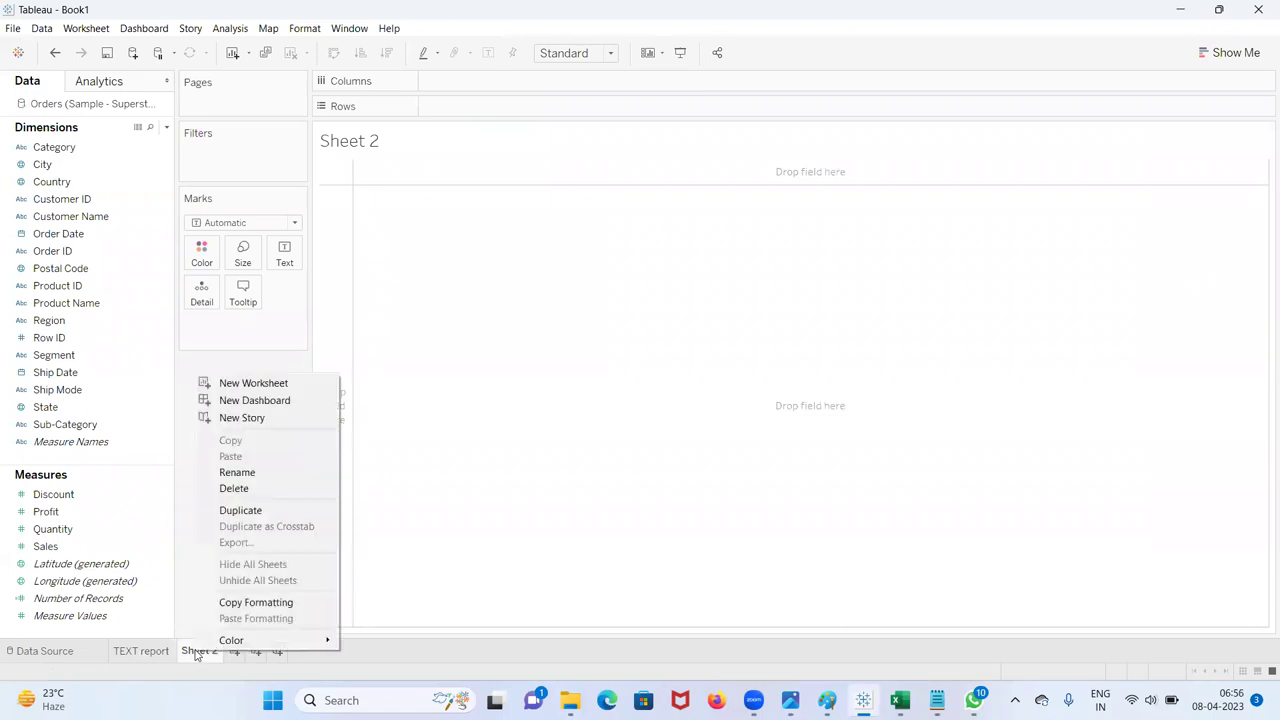
click(237, 472)
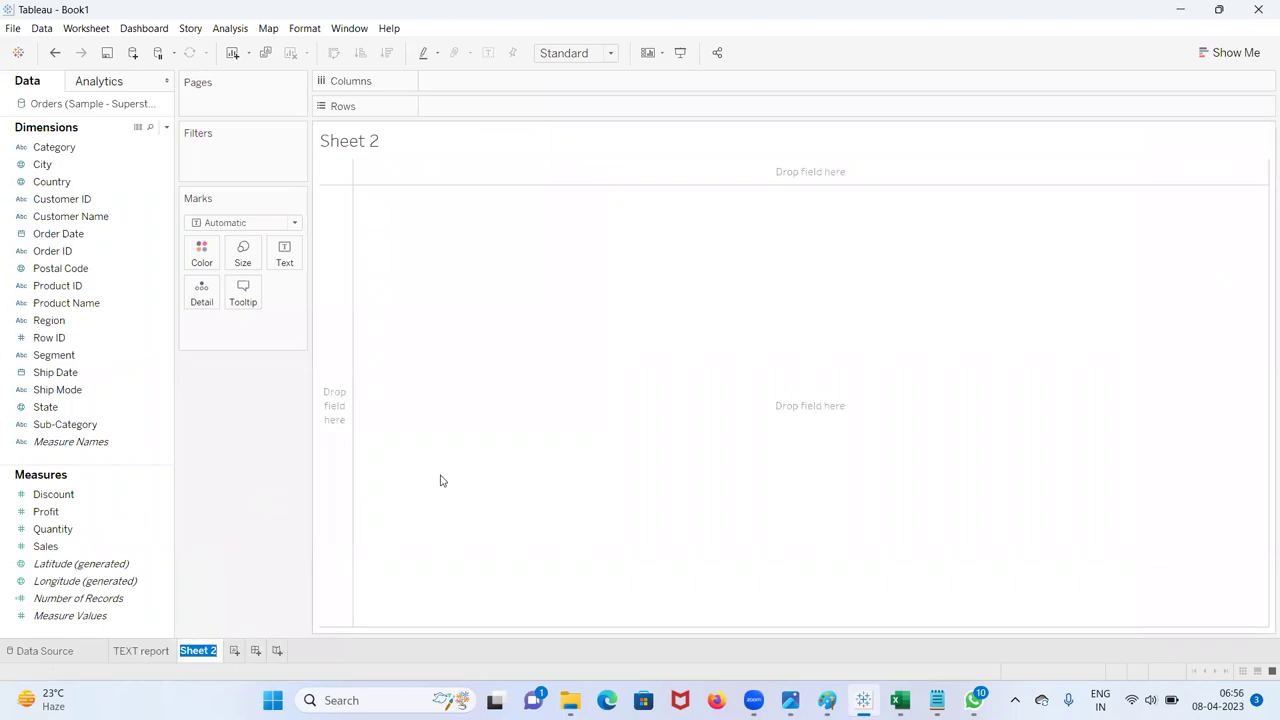
text(BAR Chart)
key(Return)
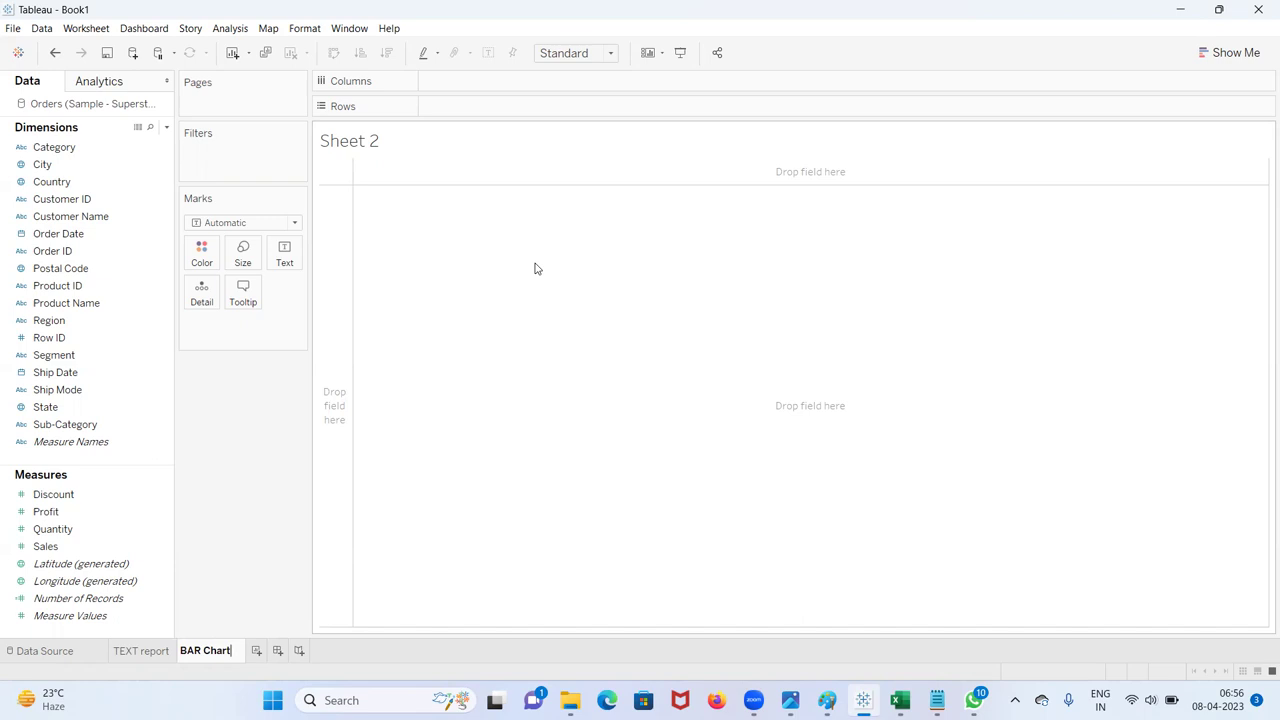
Step: Build a bar chart with Category and Sub-Category as columns and the sum of Profit as rows
click(84, 150)
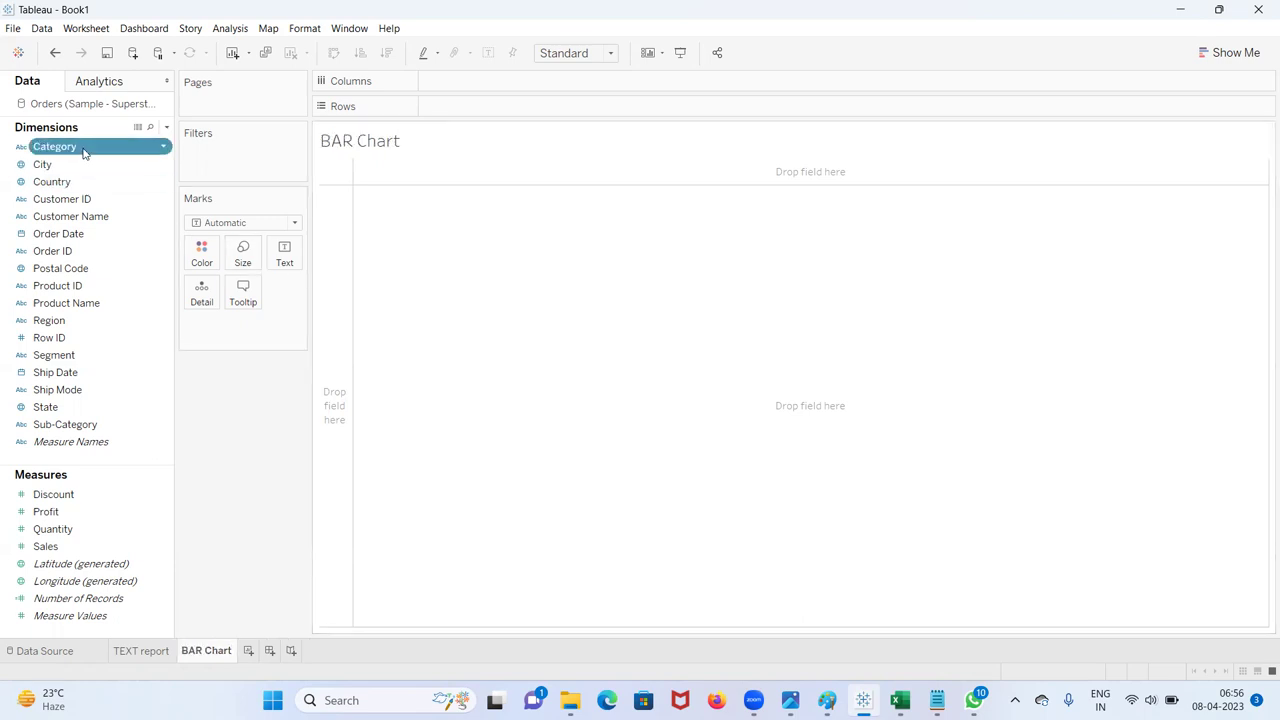
drag(84, 150, 478, 200)
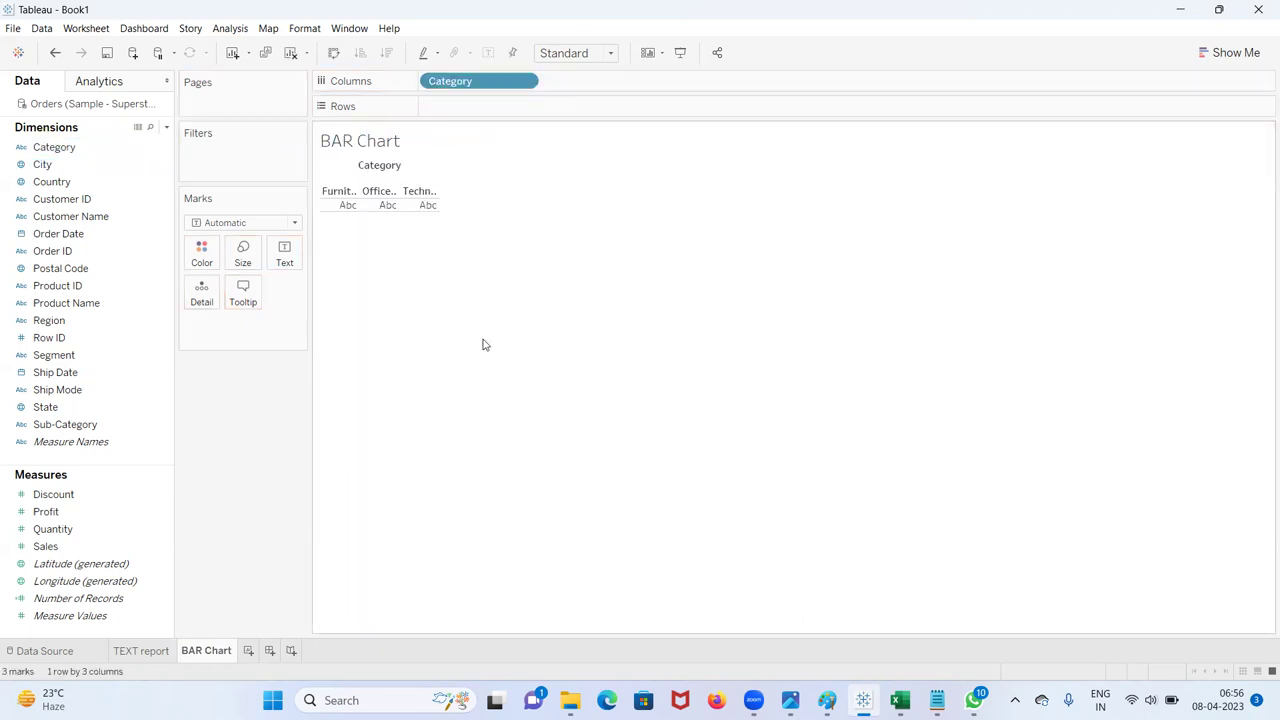
drag(86, 424, 643, 104)
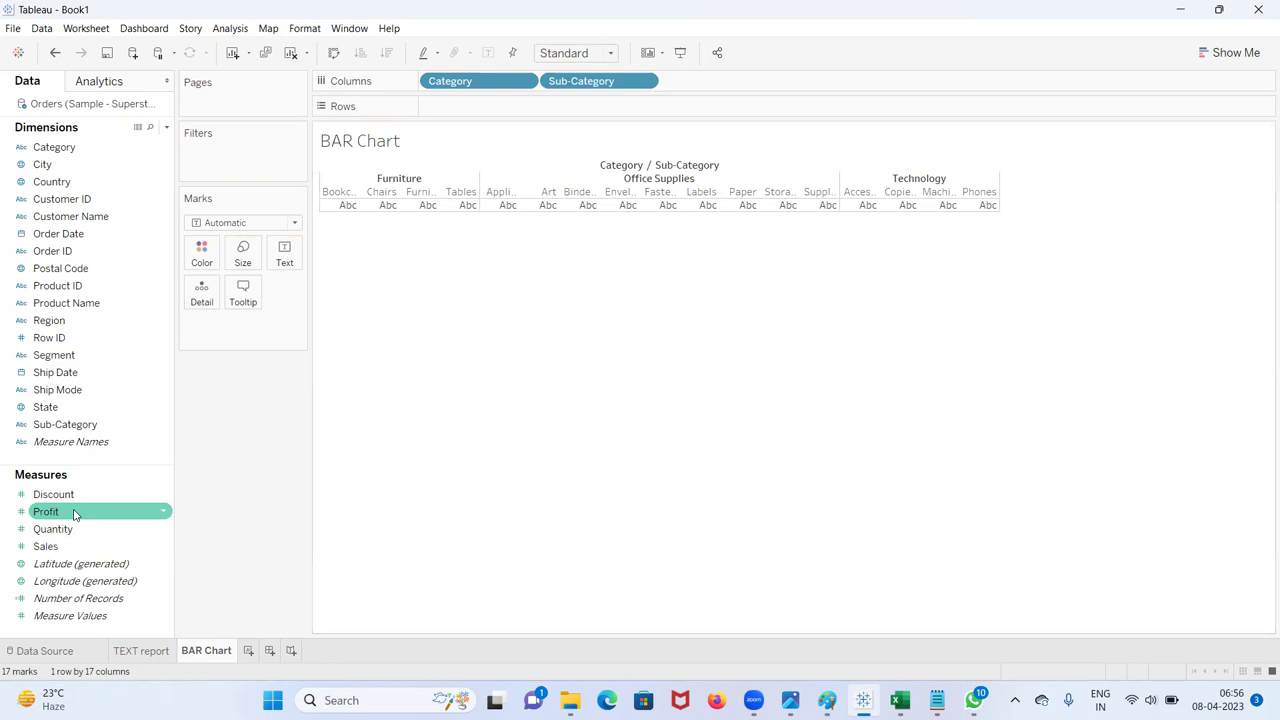
drag(73, 513, 474, 106)
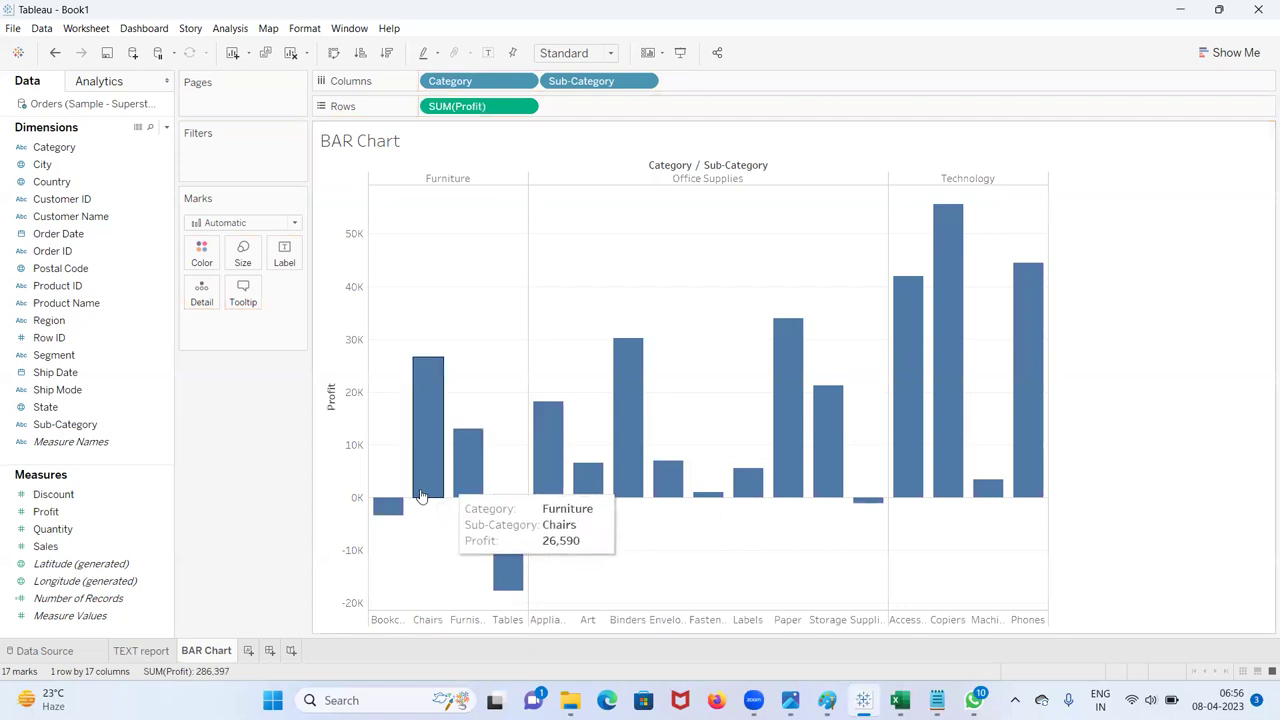
mouse_move(493, 497)
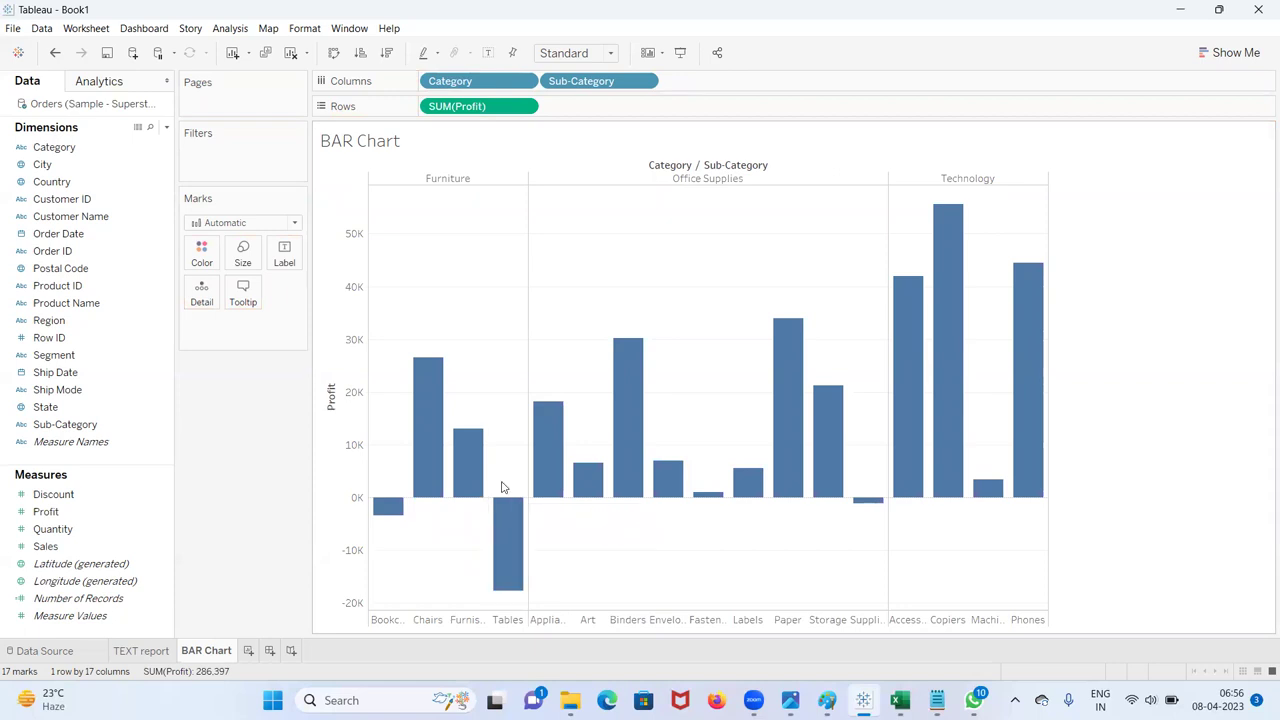
Step: Swap the chart's rows and columns and swap them back twice to compare horizontal and vertical bars
click(334, 53)
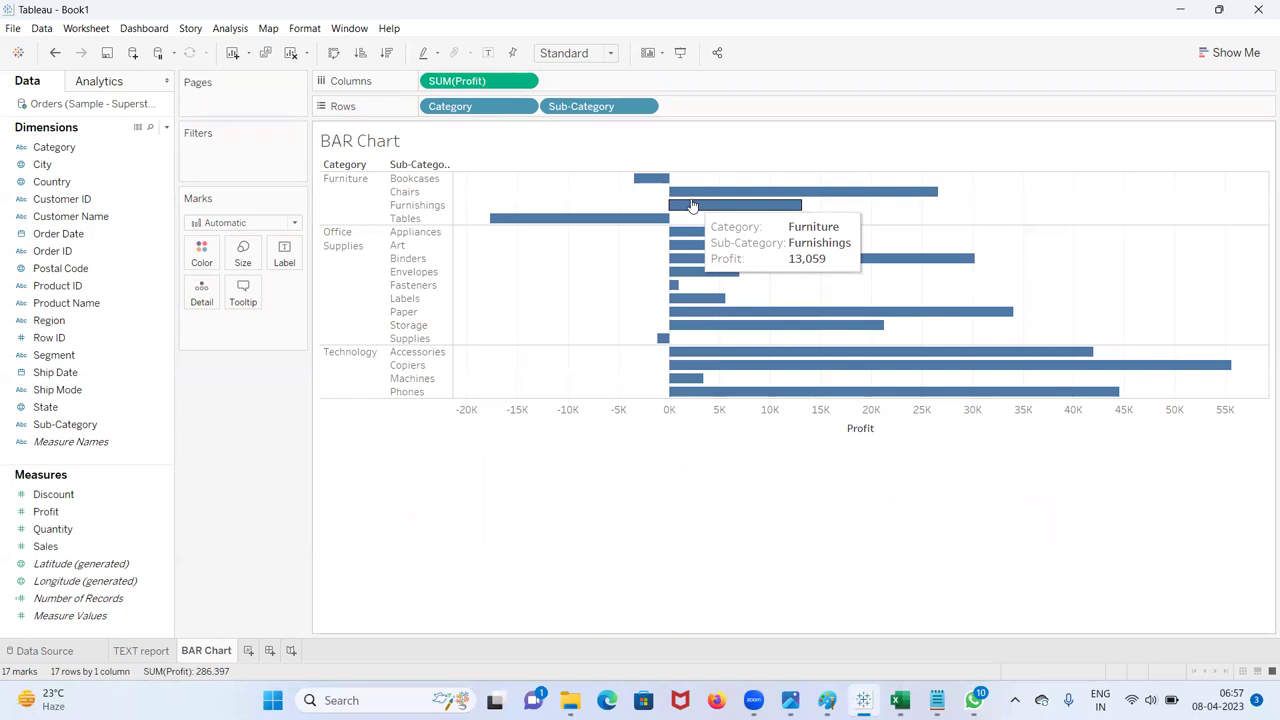
click(335, 52)
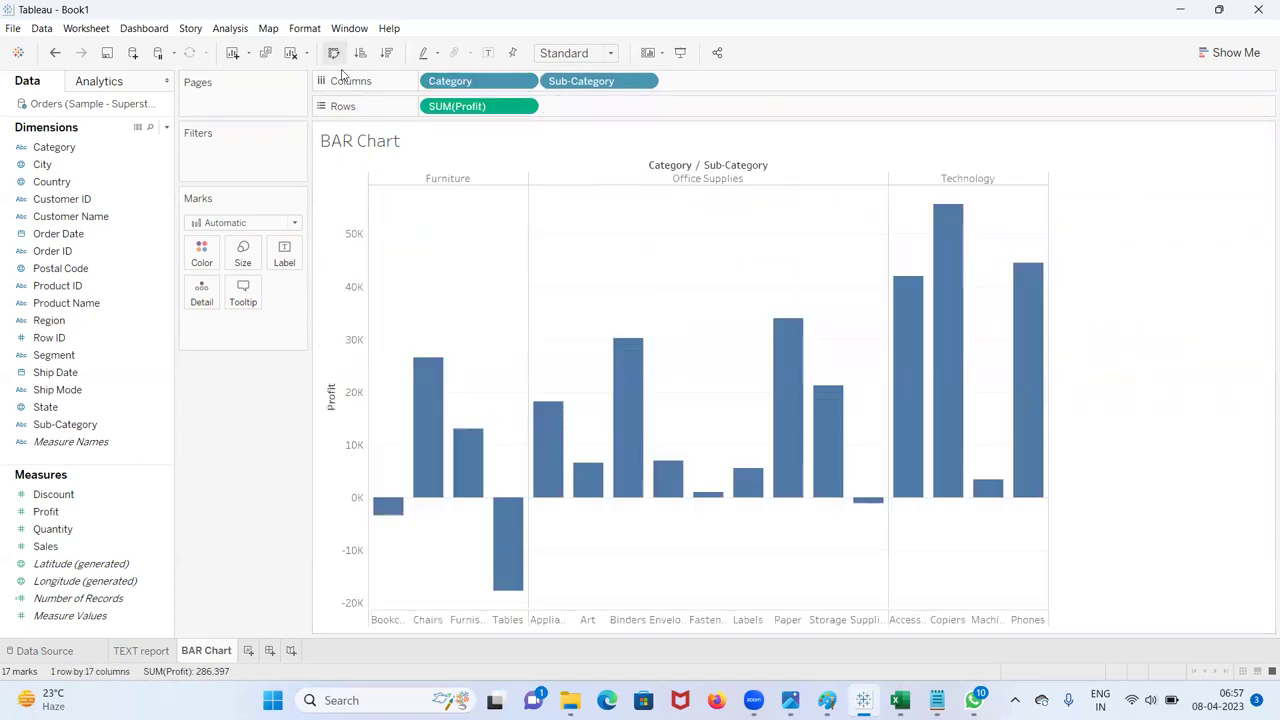
click(335, 55)
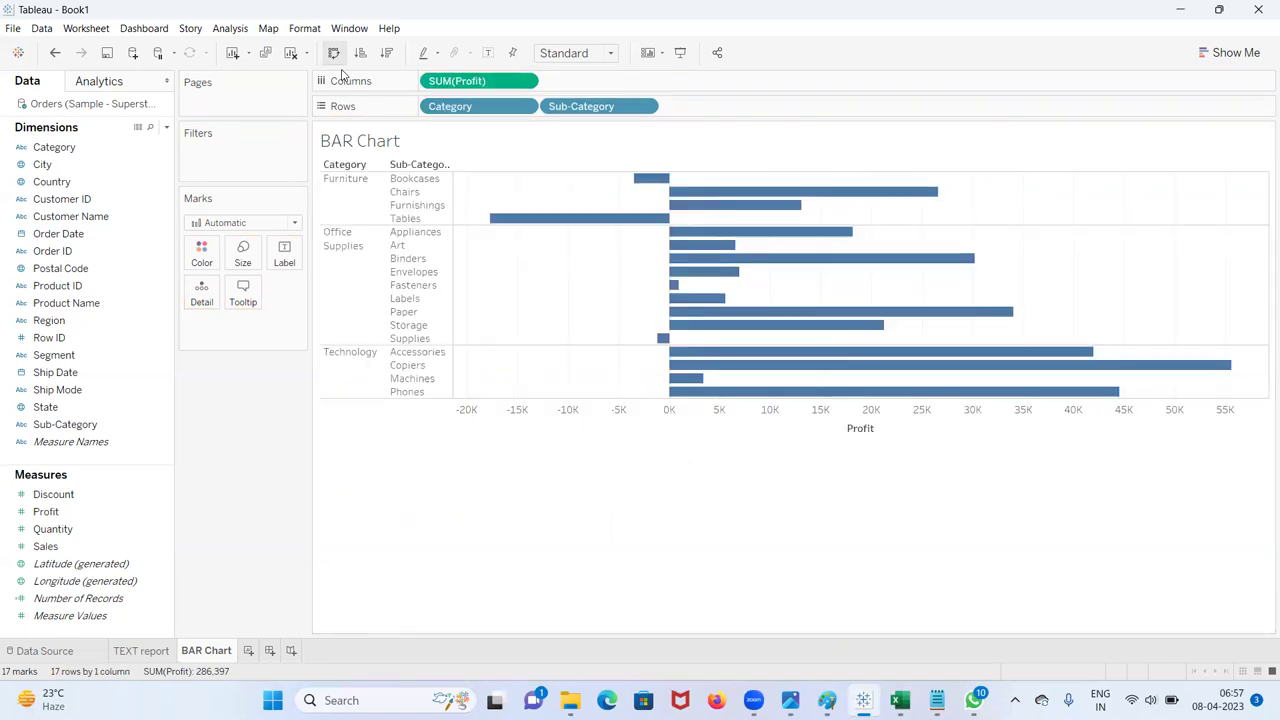
click(334, 53)
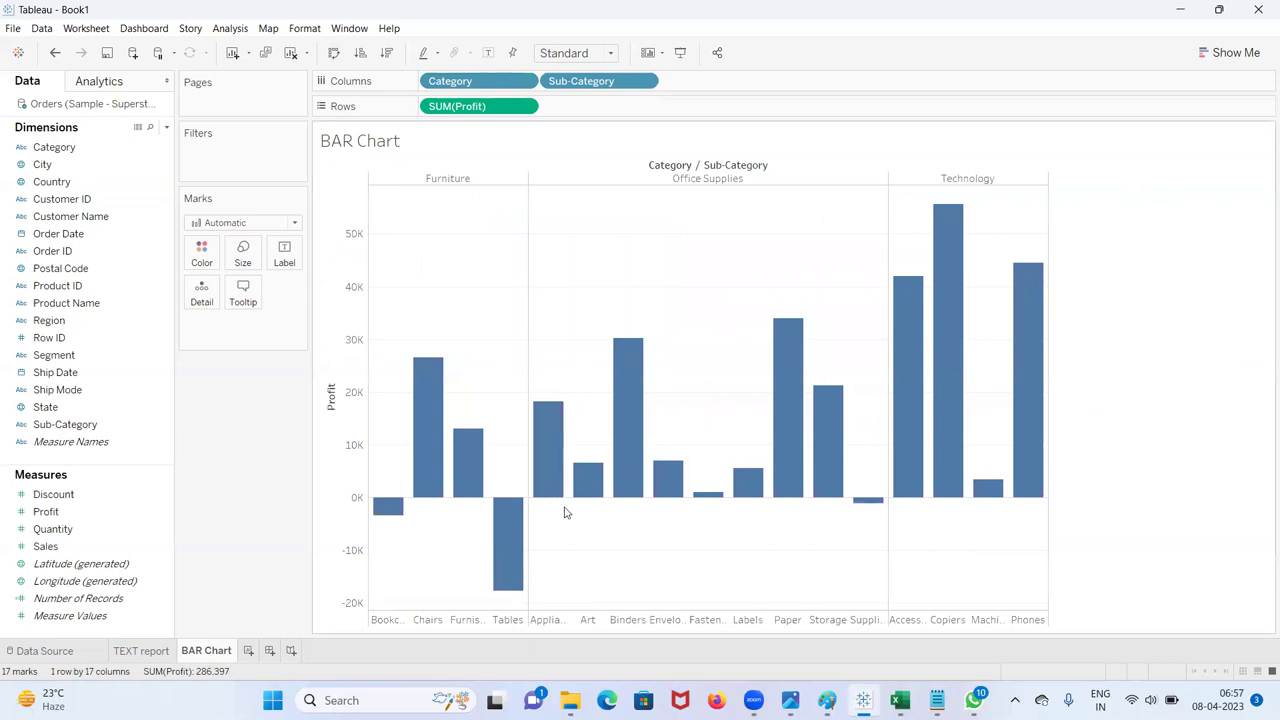
Step: Examine the category, sub-category and profit details of the Furniture bars
mouse_move(431, 502)
mouse_move(385, 505)
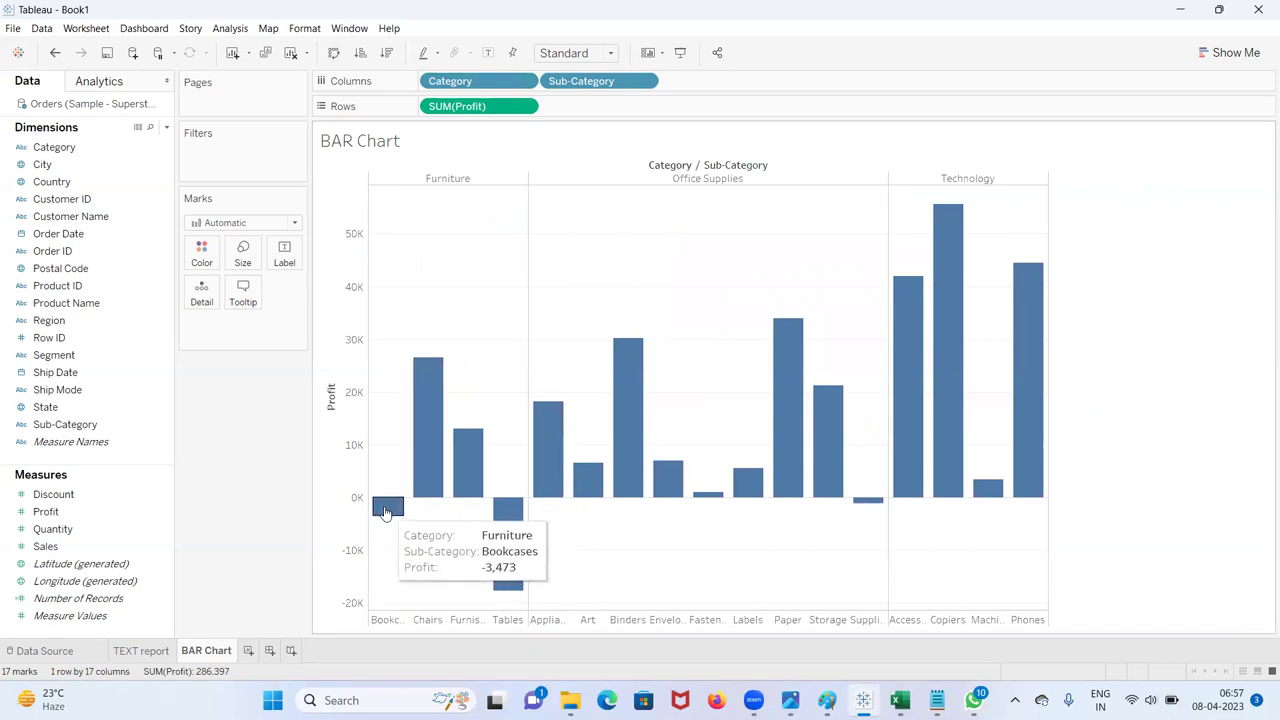
mouse_move(418, 466)
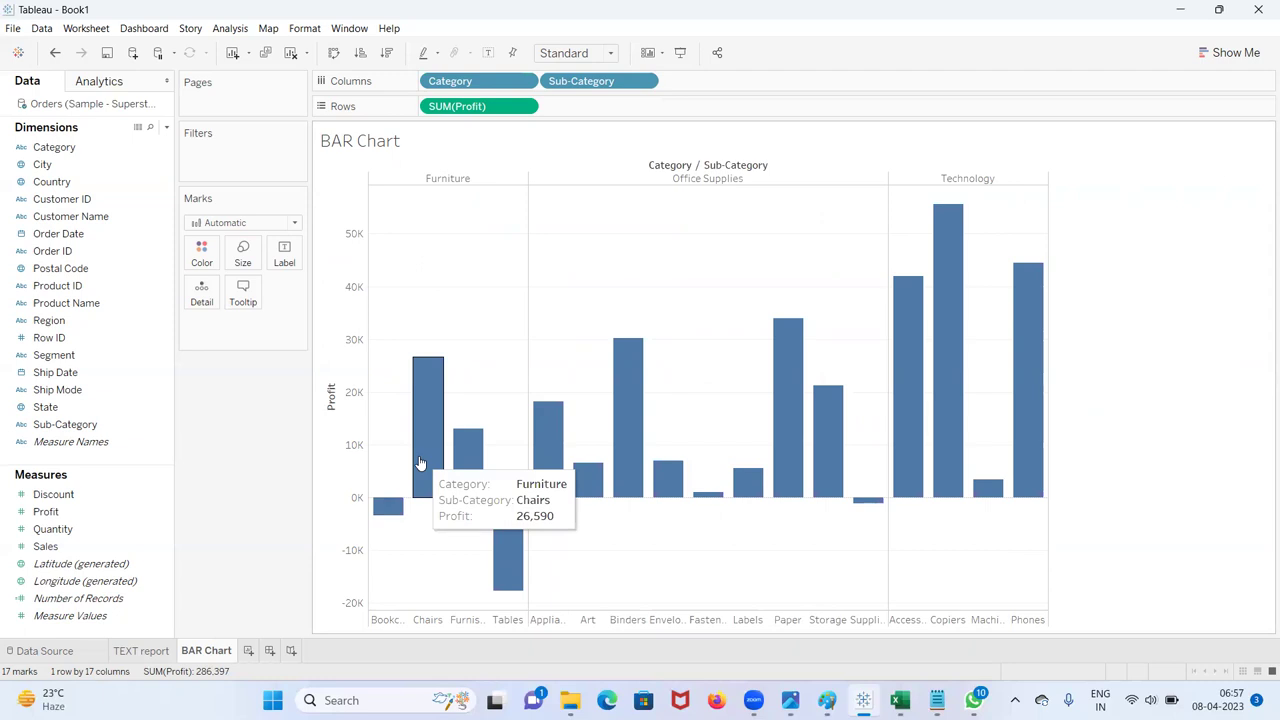
mouse_move(504, 526)
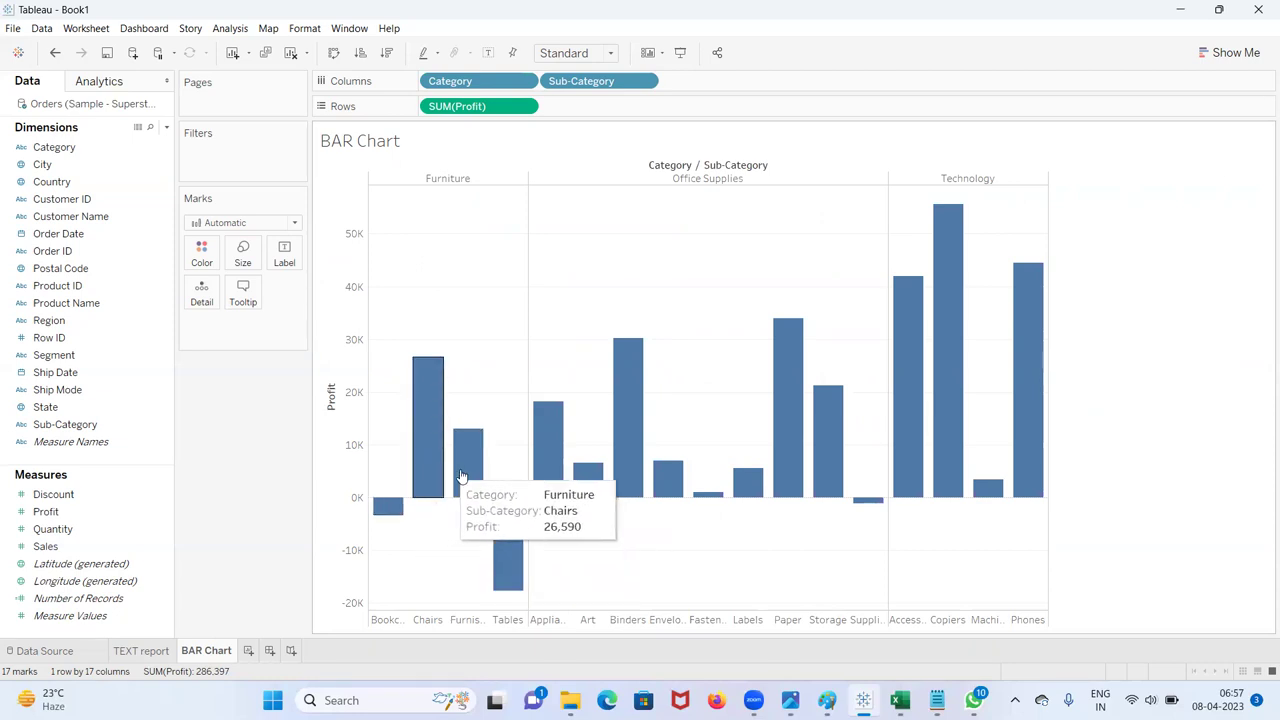
mouse_move(532, 475)
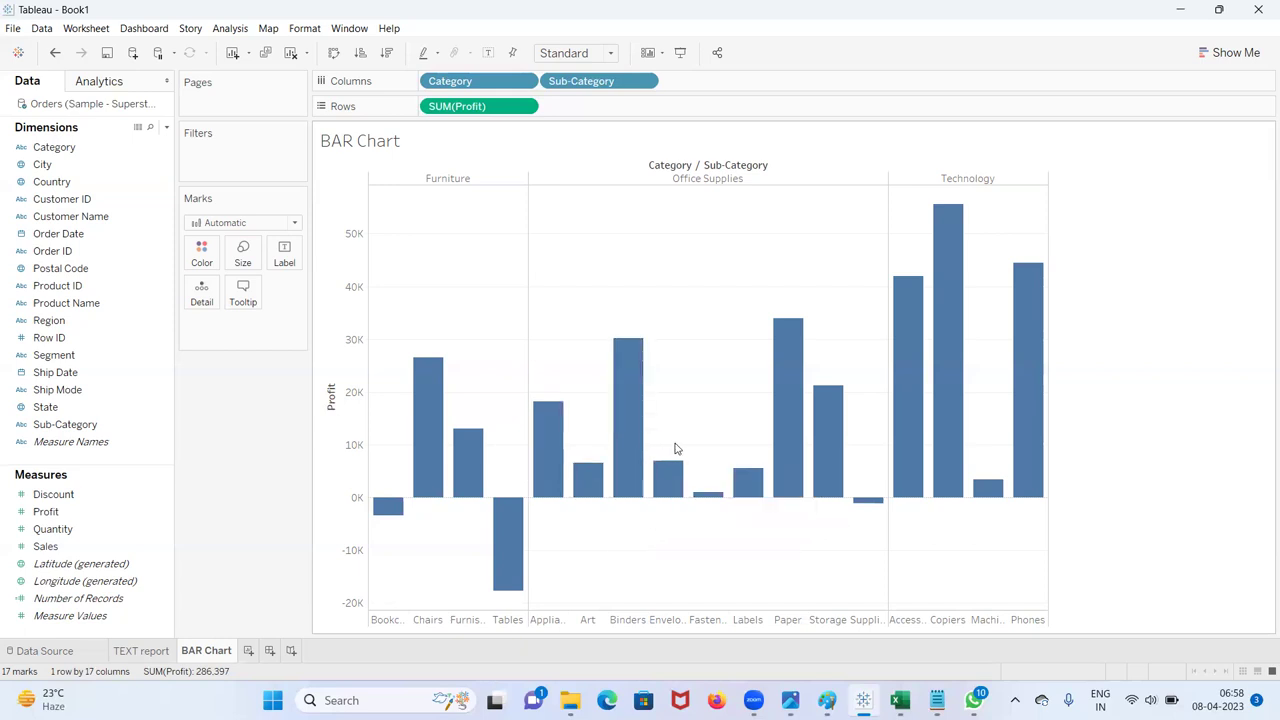
Step: Transpose the chart to horizontal bars and return it to the vertical layout
click(68, 147)
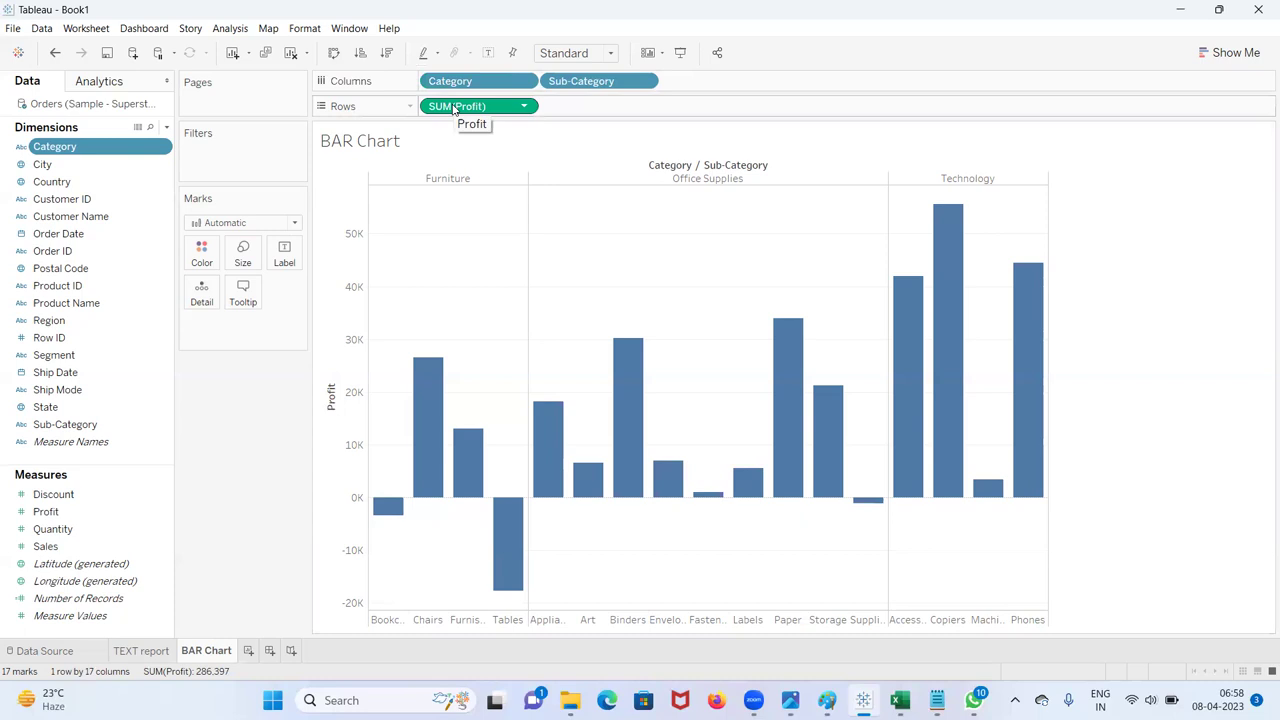
click(333, 53)
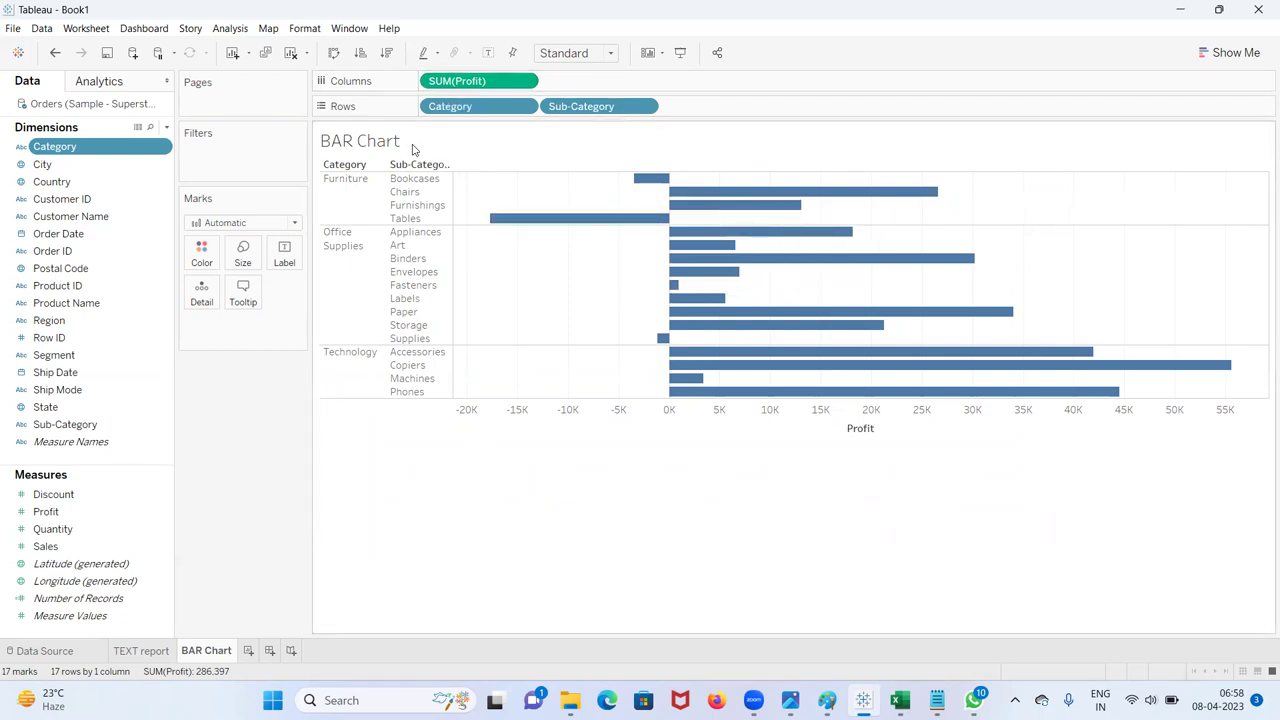
click(334, 52)
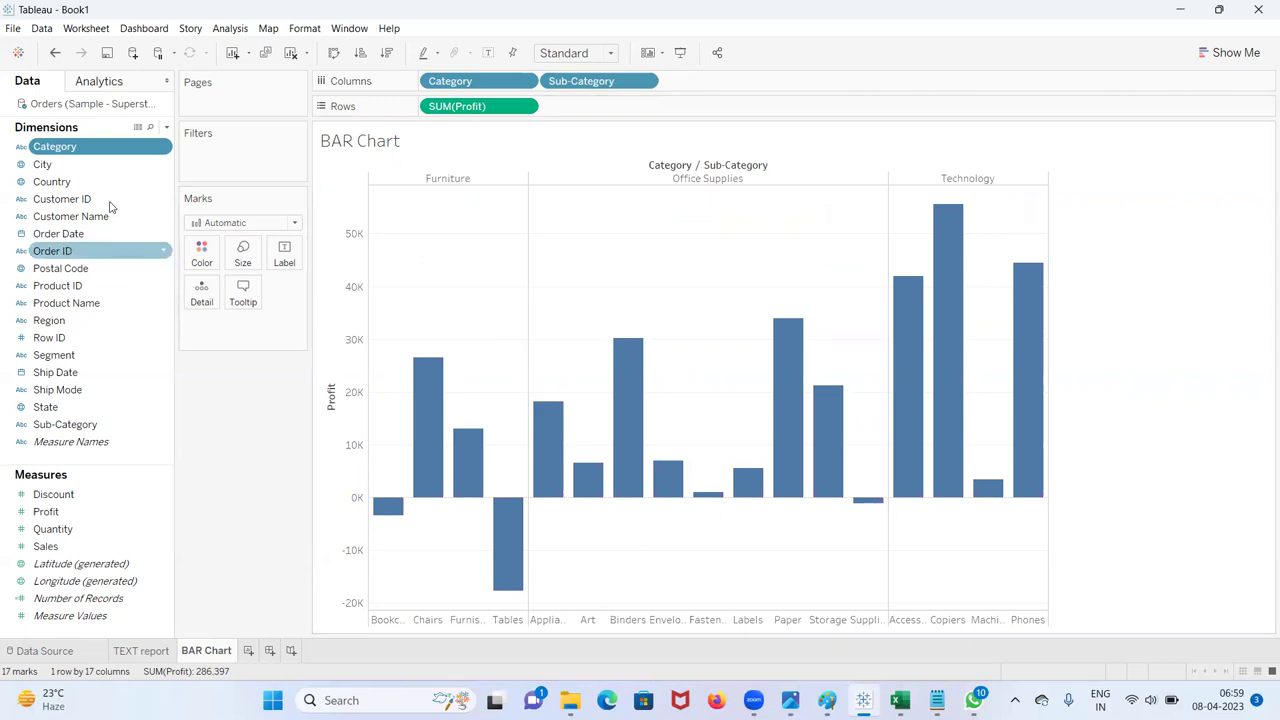
Step: Color the bars by Category and check the resulting colors across the three categories
drag(68, 152, 214, 262)
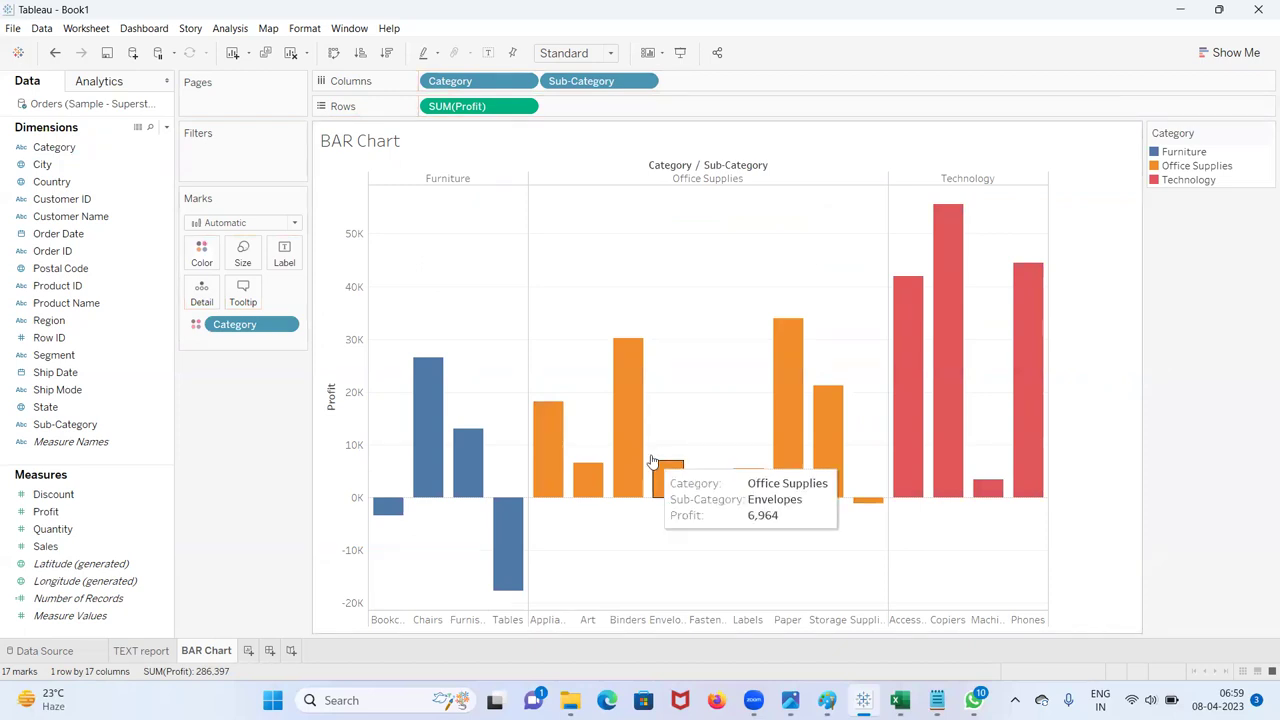
mouse_move(441, 408)
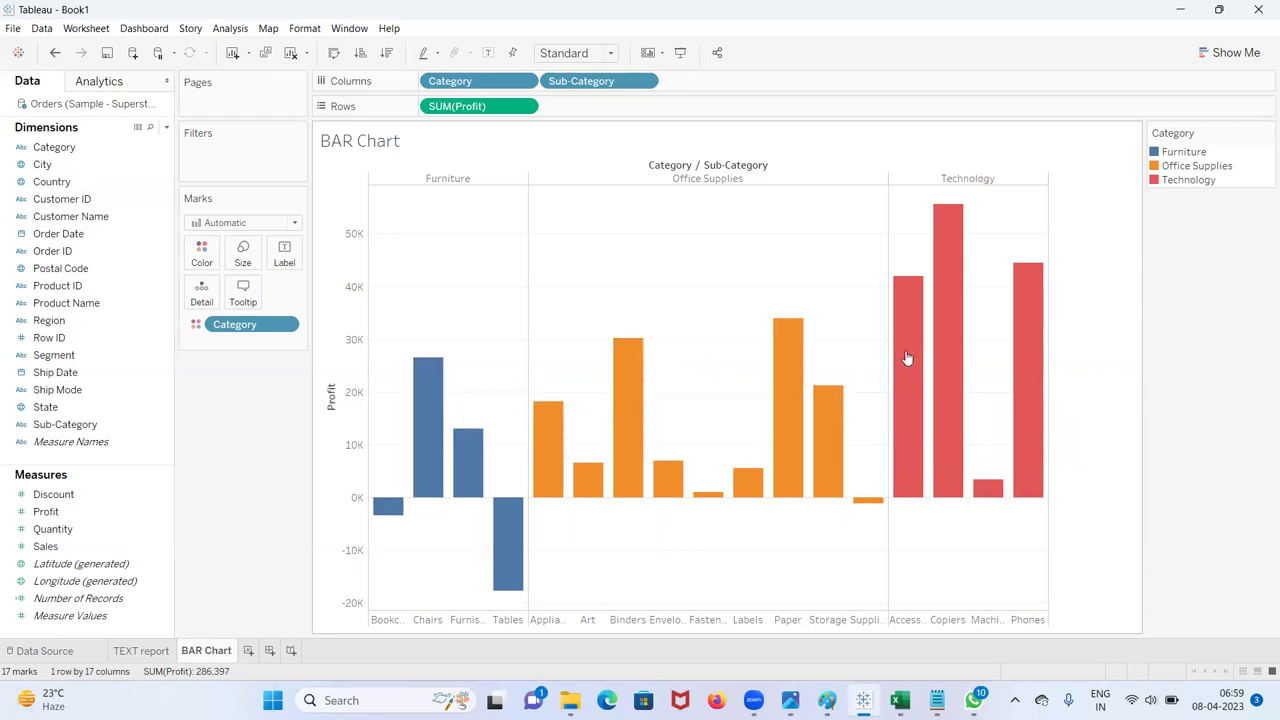
mouse_move(923, 358)
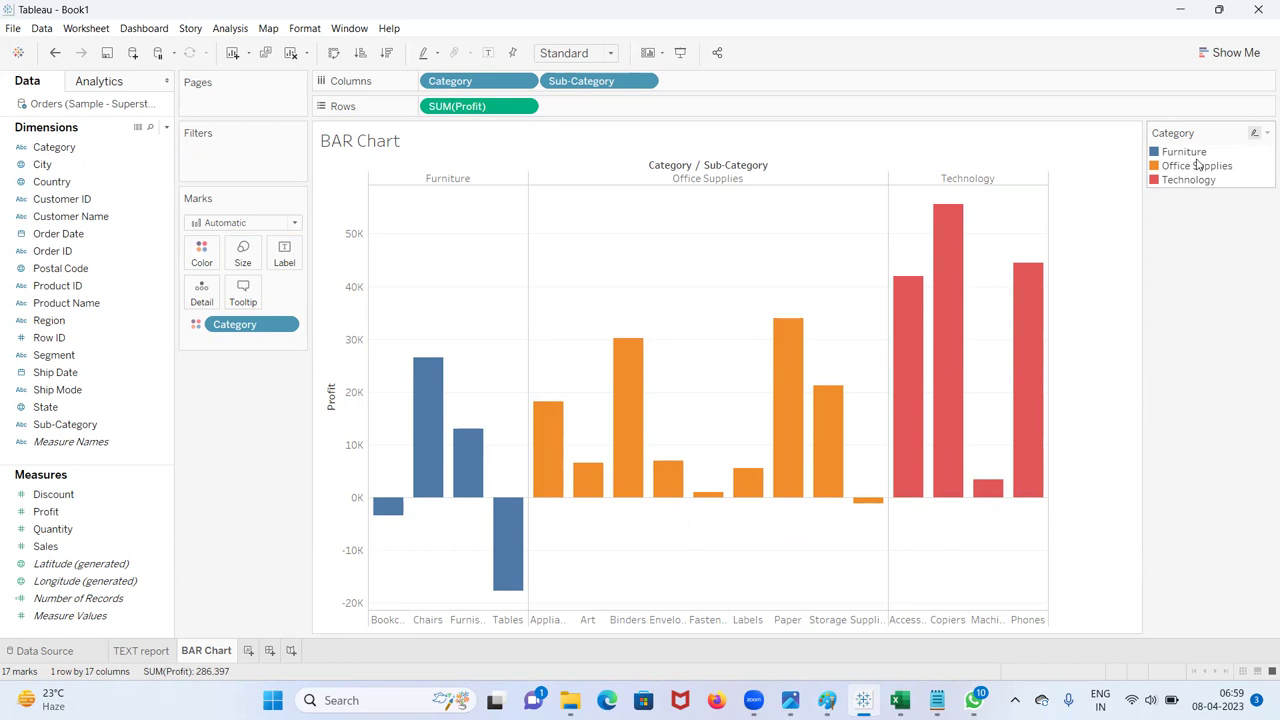
double_click(1197, 165)
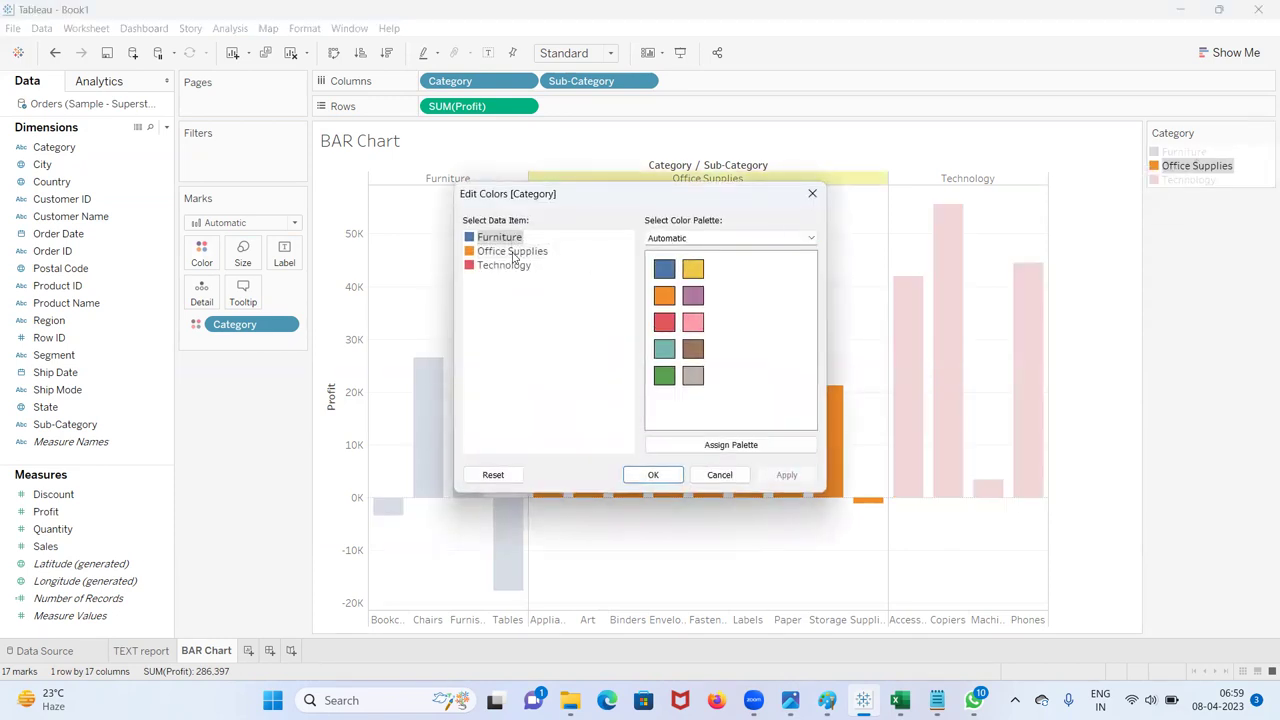
click(725, 475)
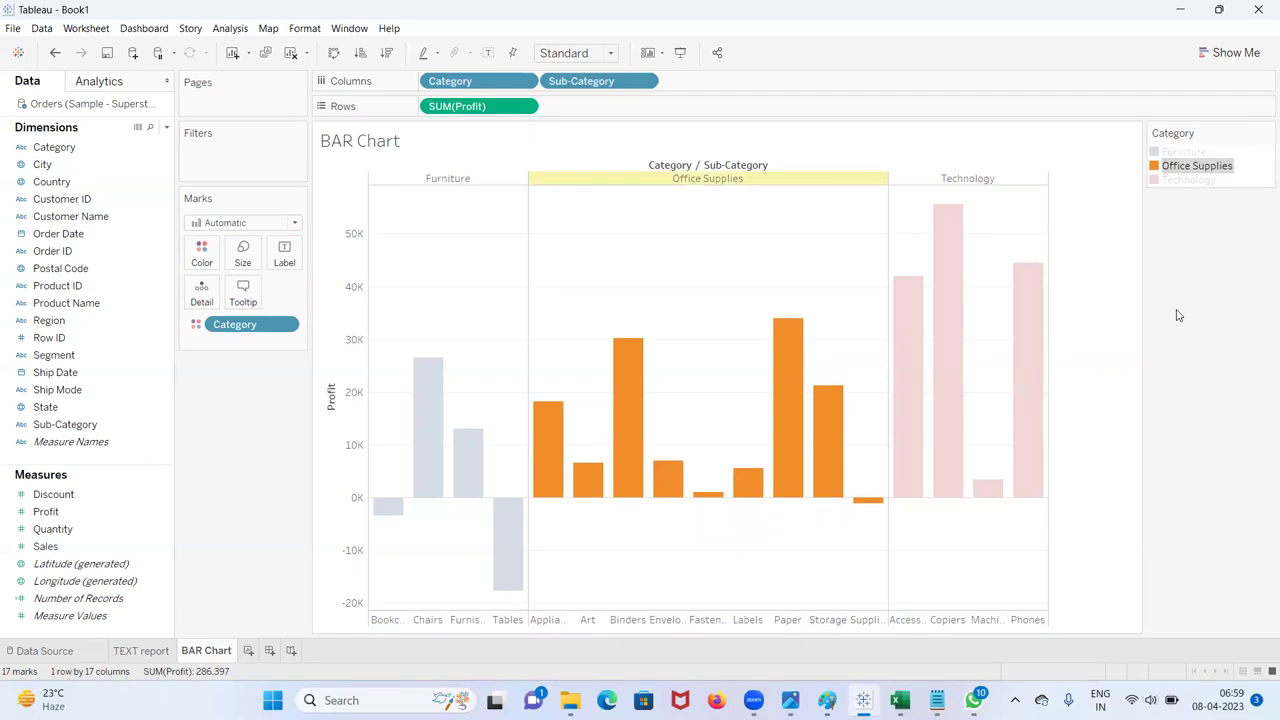
click(1177, 315)
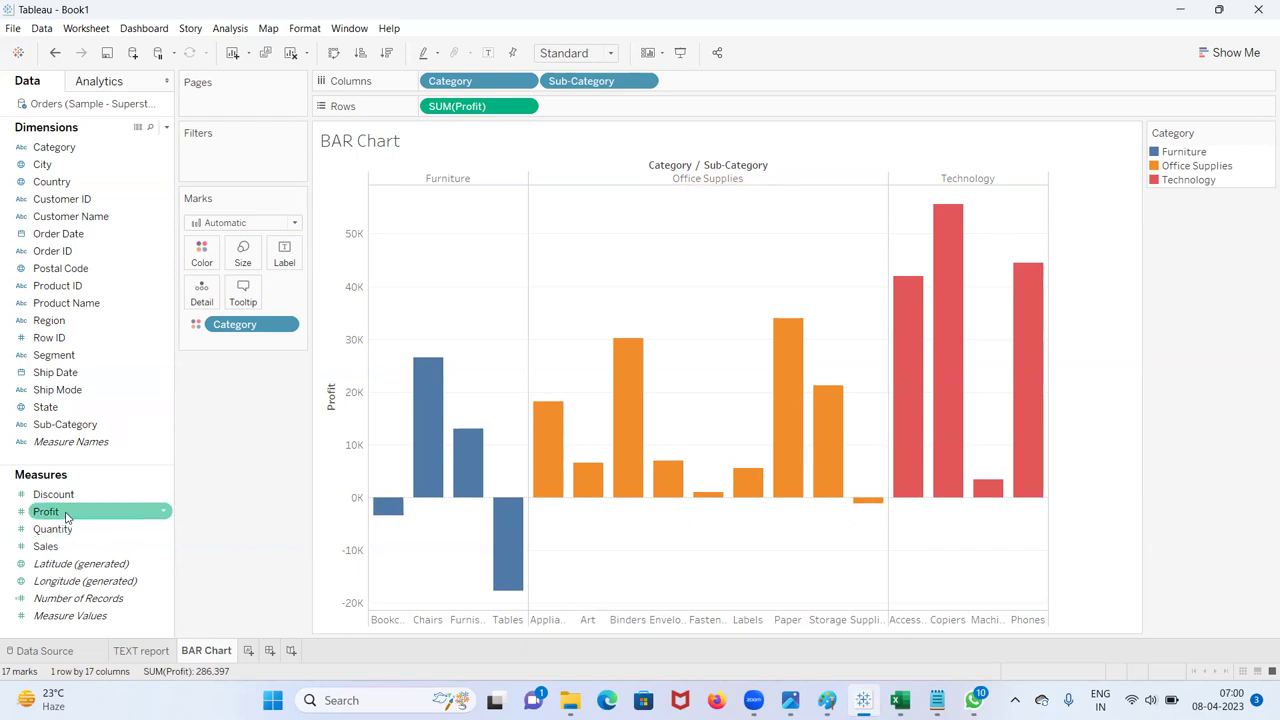
Step: Try sizing the bars by Profit, inspect the bar widths, and undo the sizing
drag(66, 517, 236, 268)
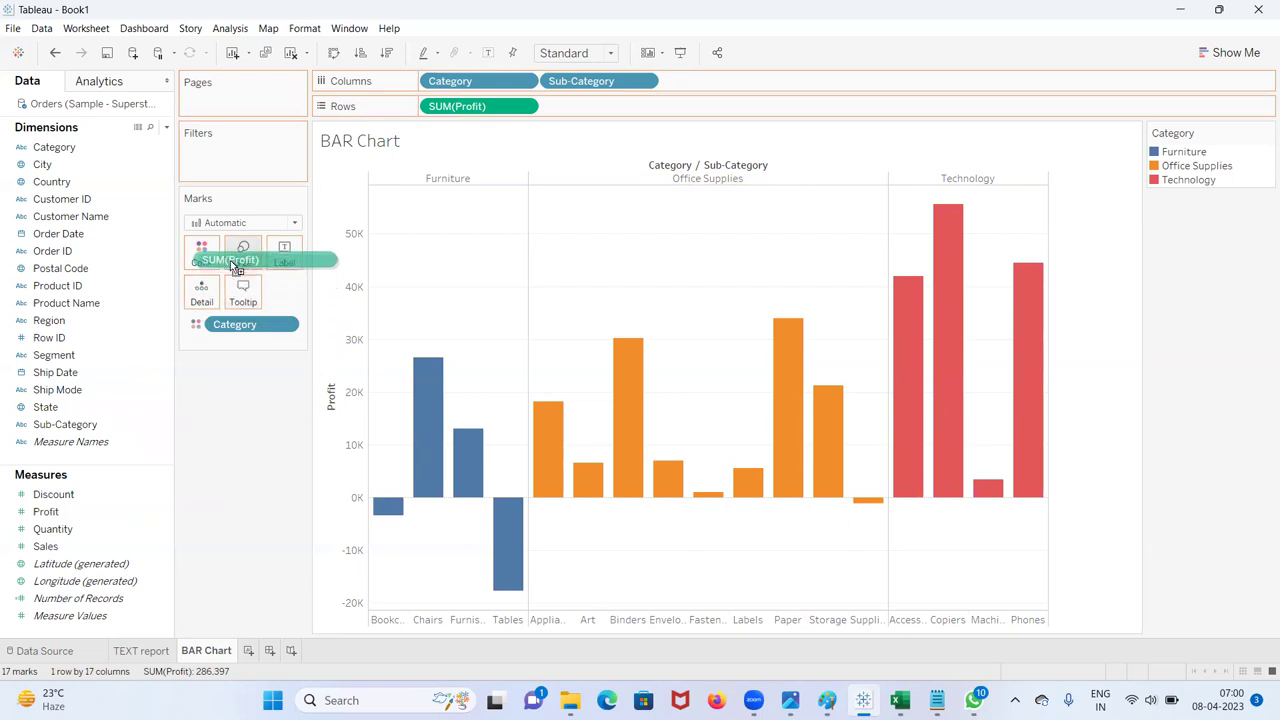
drag(236, 268, 240, 262)
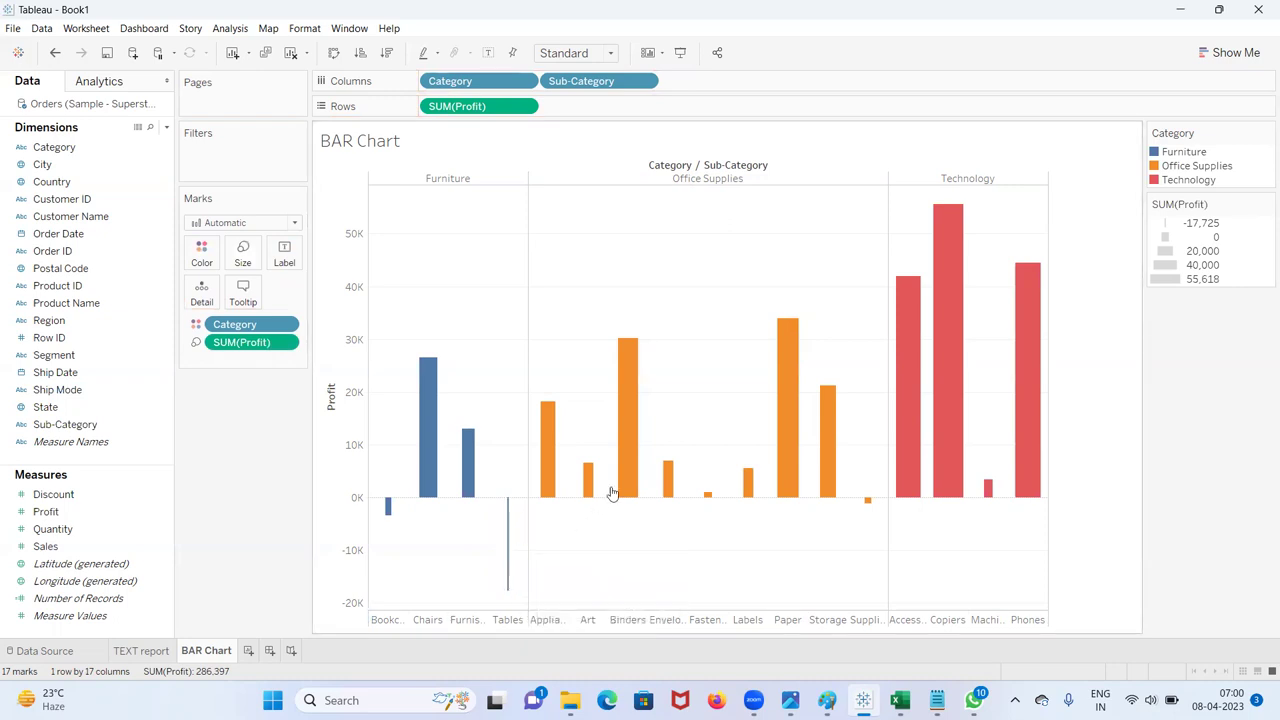
mouse_move(628, 485)
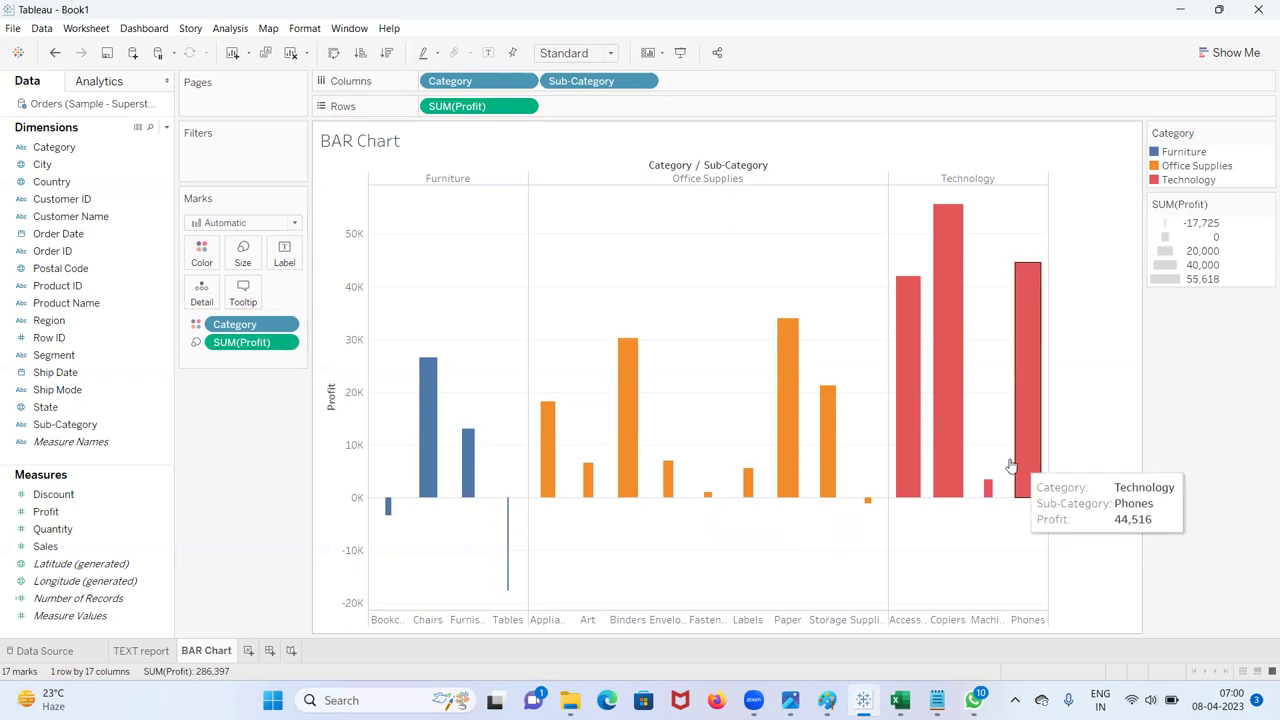
mouse_move(950, 450)
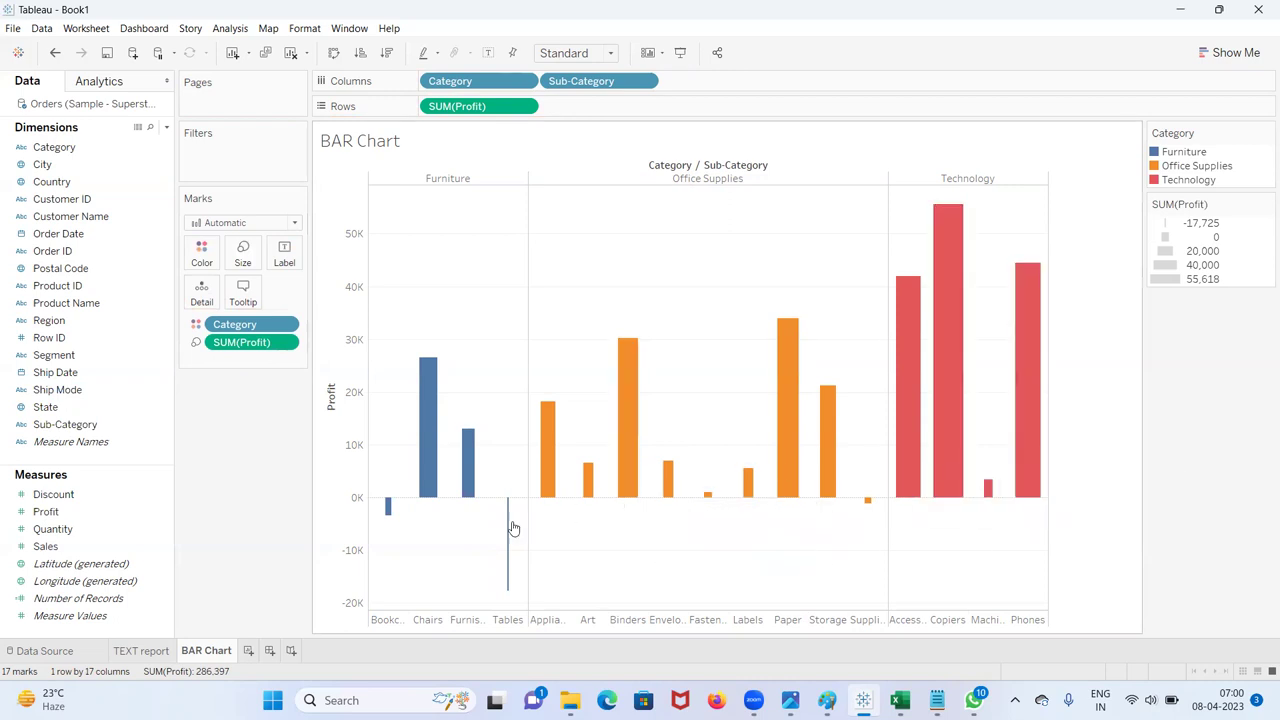
mouse_move(507, 533)
click(55, 52)
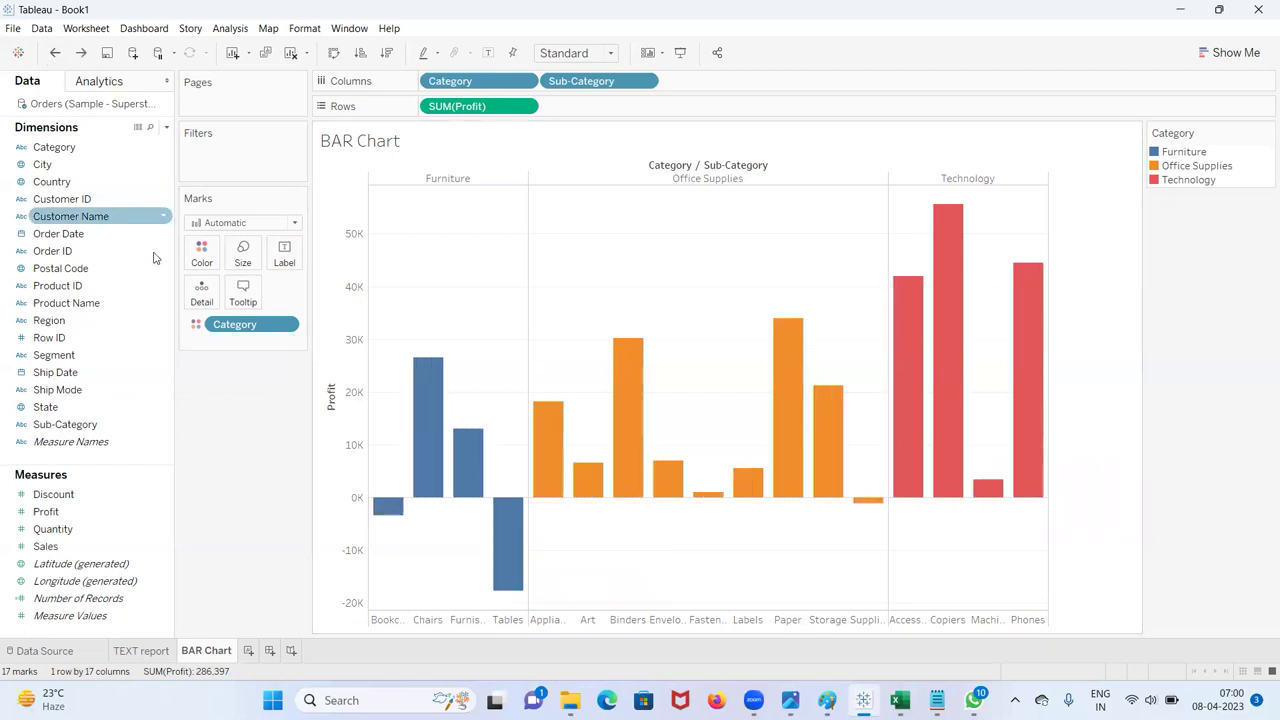
Step: Try sizing the bars by Sales with mark labels turned on, and undo these changes
drag(70, 546, 243, 256)
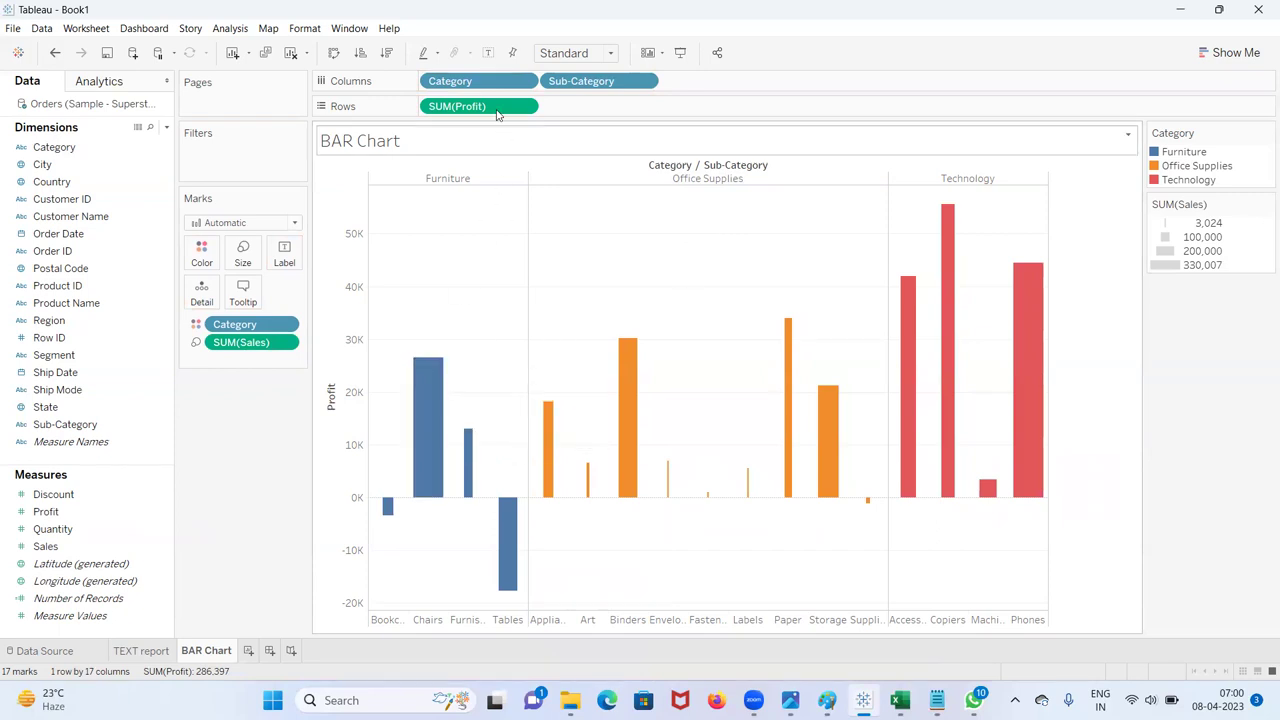
click(488, 55)
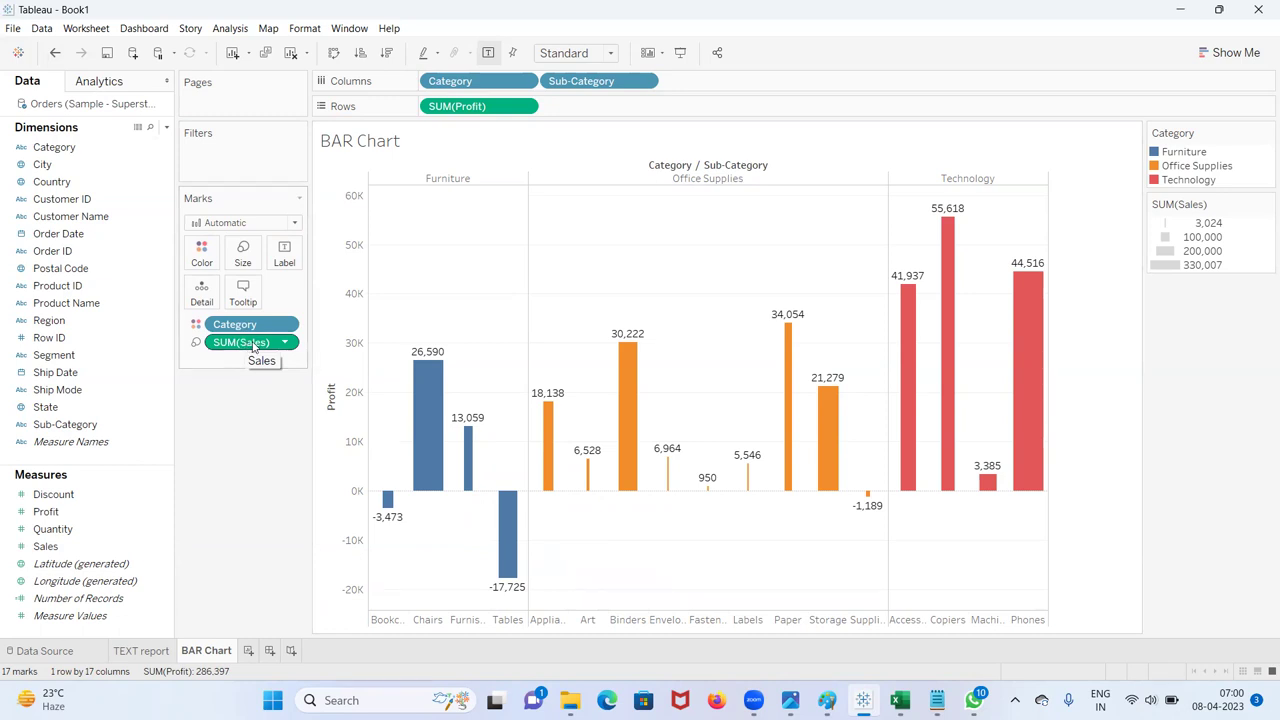
click(55, 55)
click(55, 55)
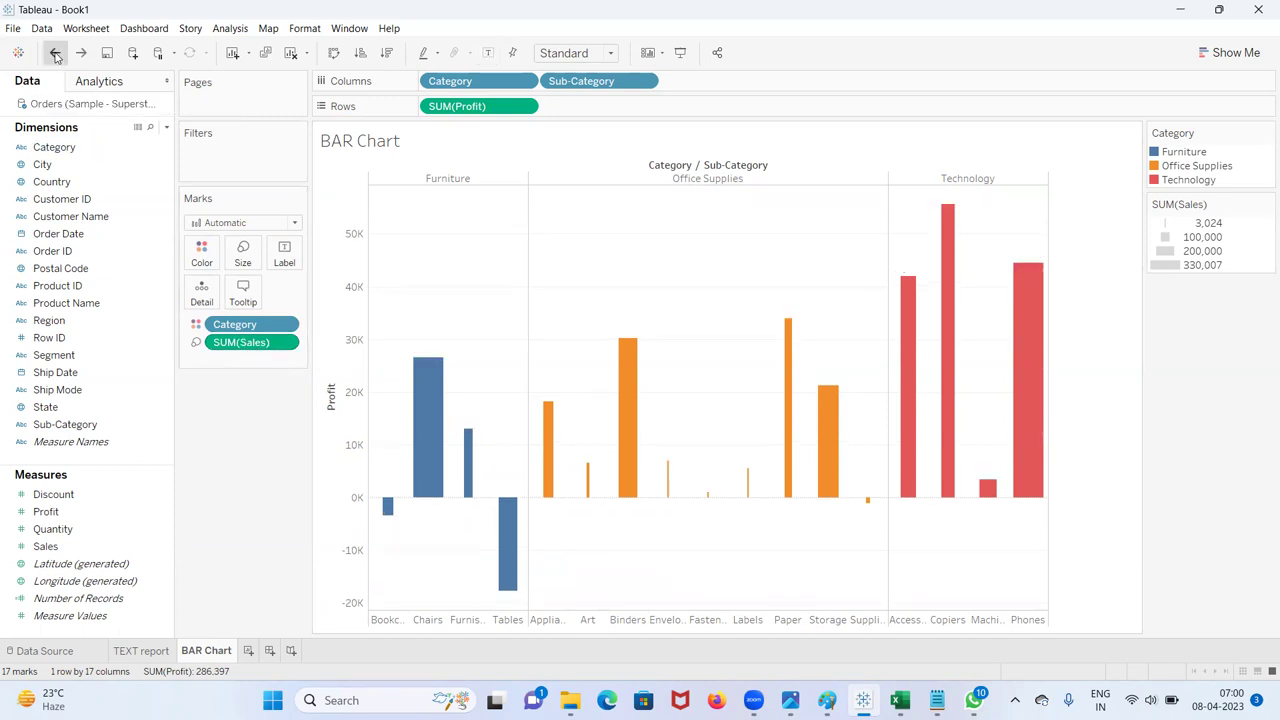
Step: Size the bars by the sum of Profit so their width varies with profit
drag(46, 511, 242, 258)
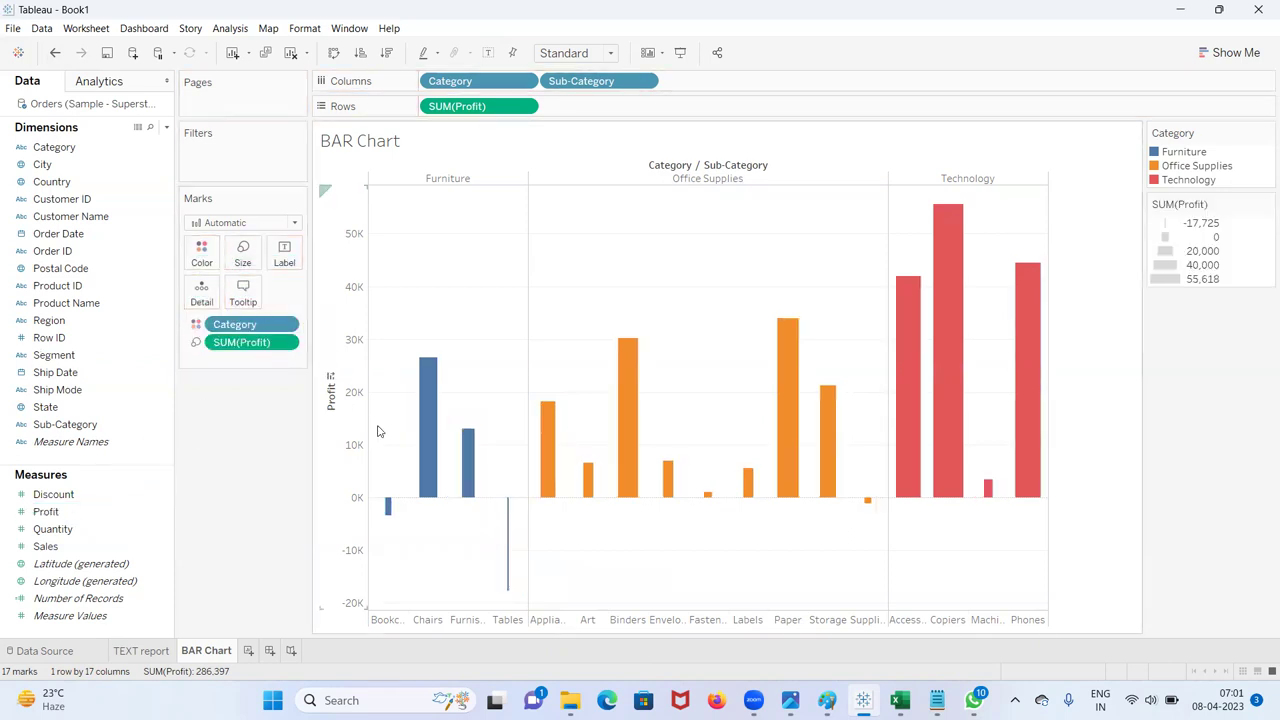
Step: Show mark labels on the profit bars in the BAR Chart worksheet
click(488, 52)
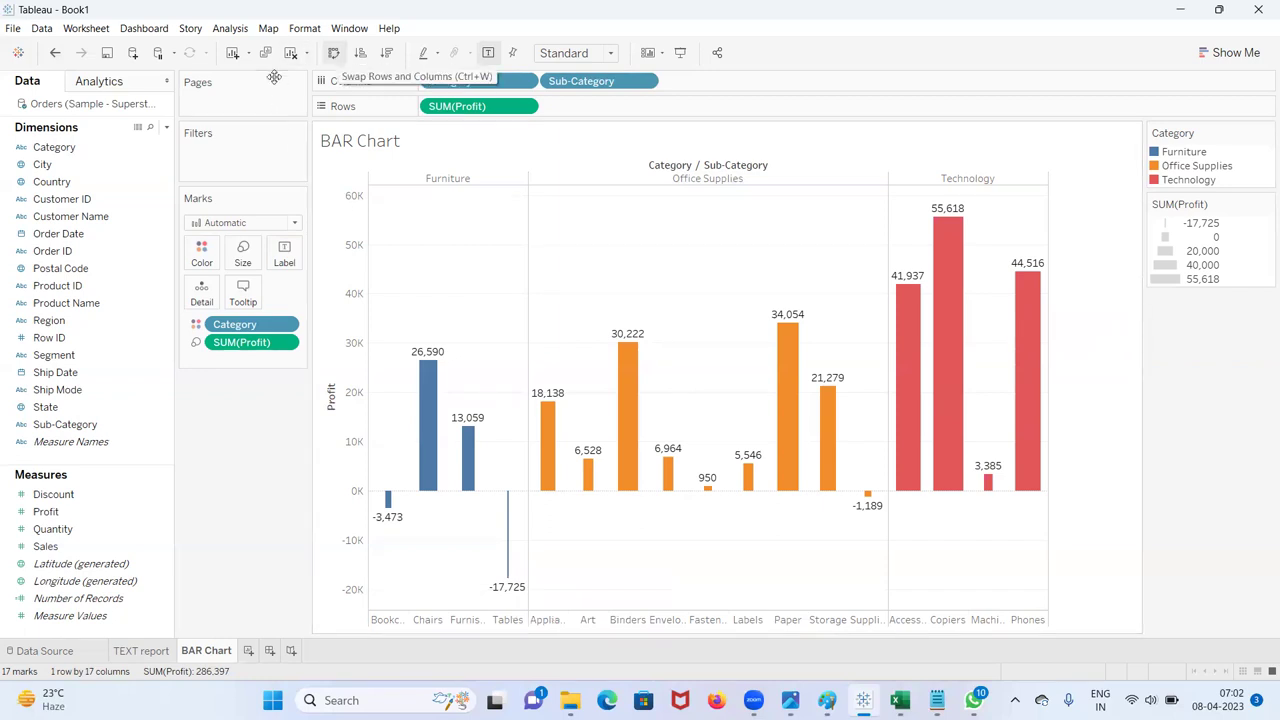
Step: Try a horizontal layout by swapping rows and columns, inspect the bars, and swap them back to vertical
key(ctrl+w)
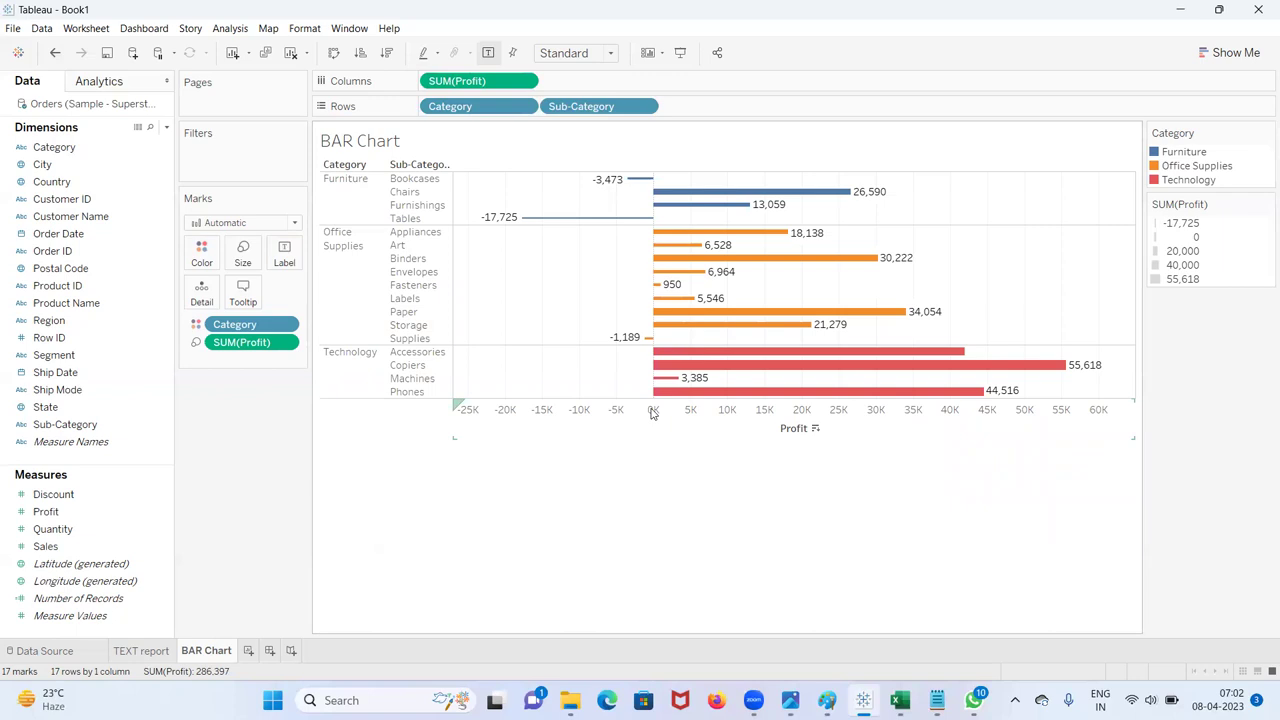
mouse_move(694, 392)
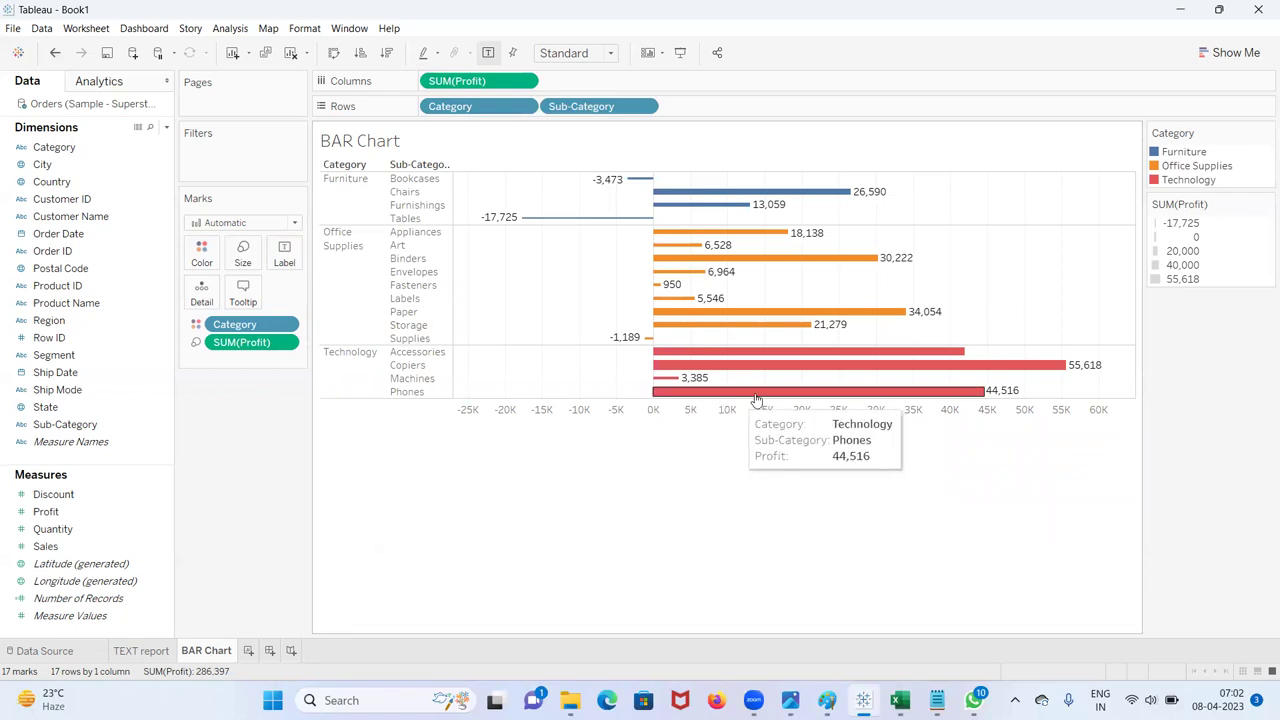
mouse_move(652, 402)
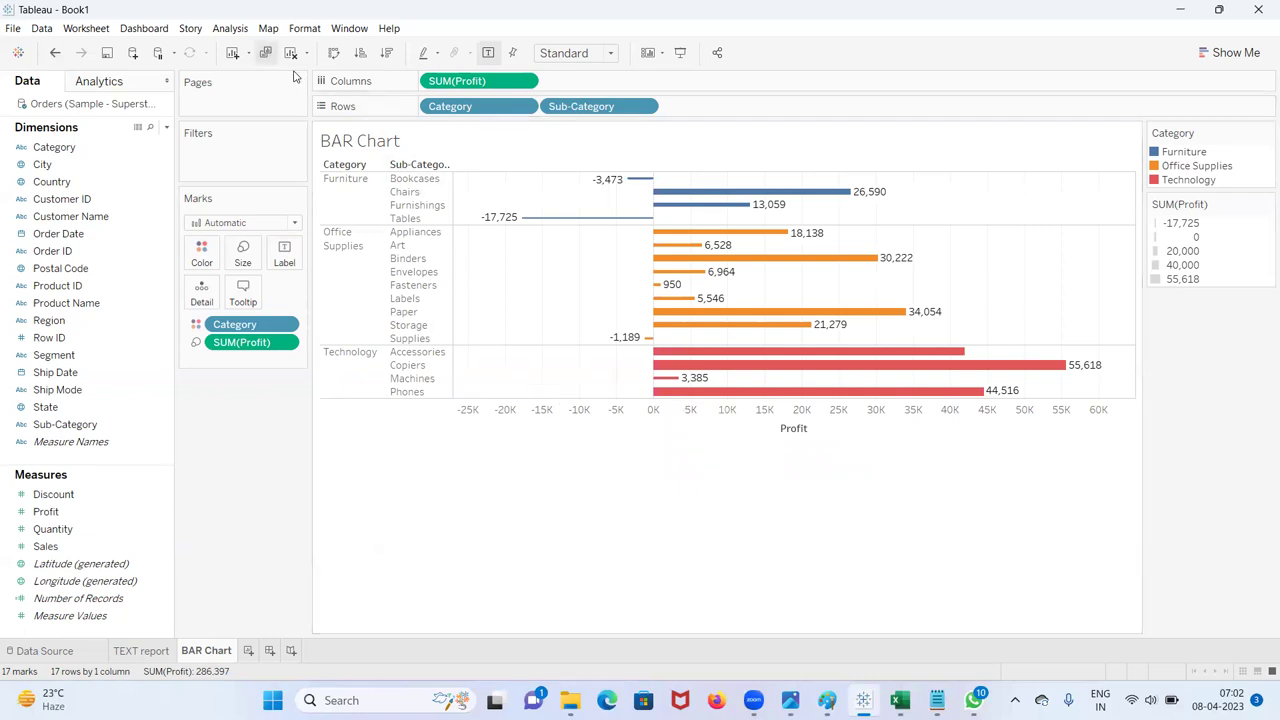
click(334, 52)
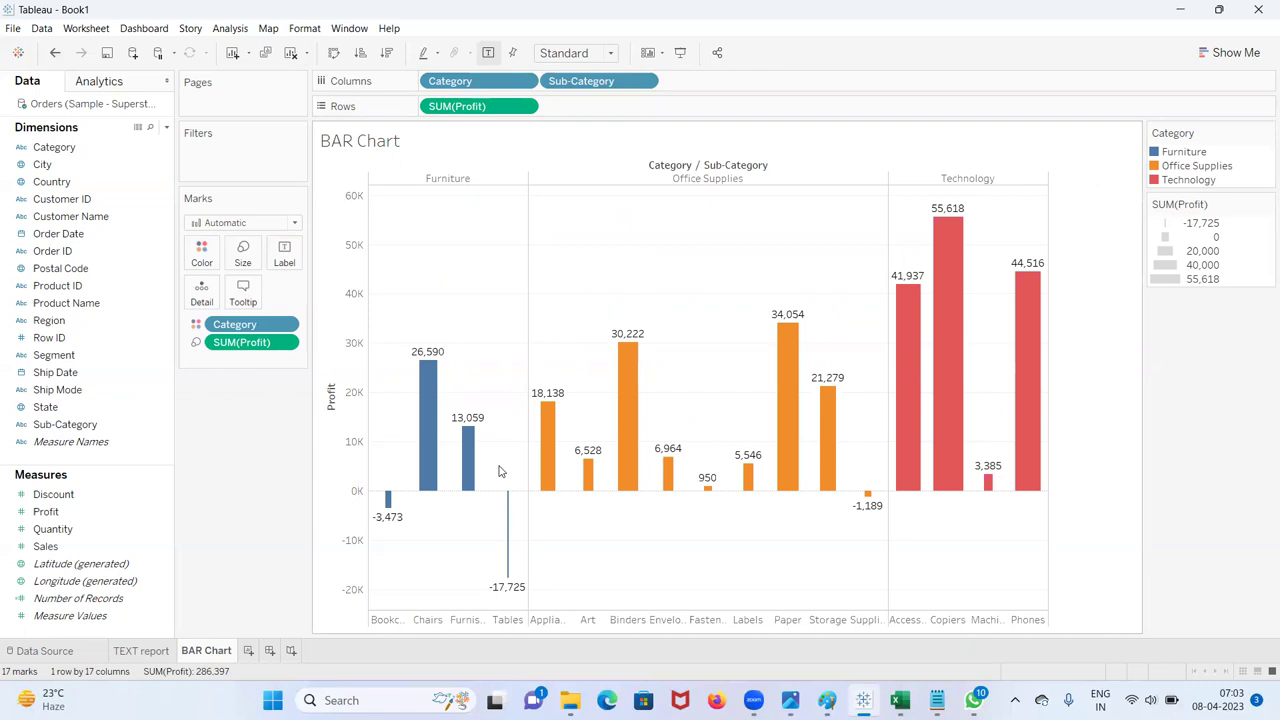
mouse_move(507, 562)
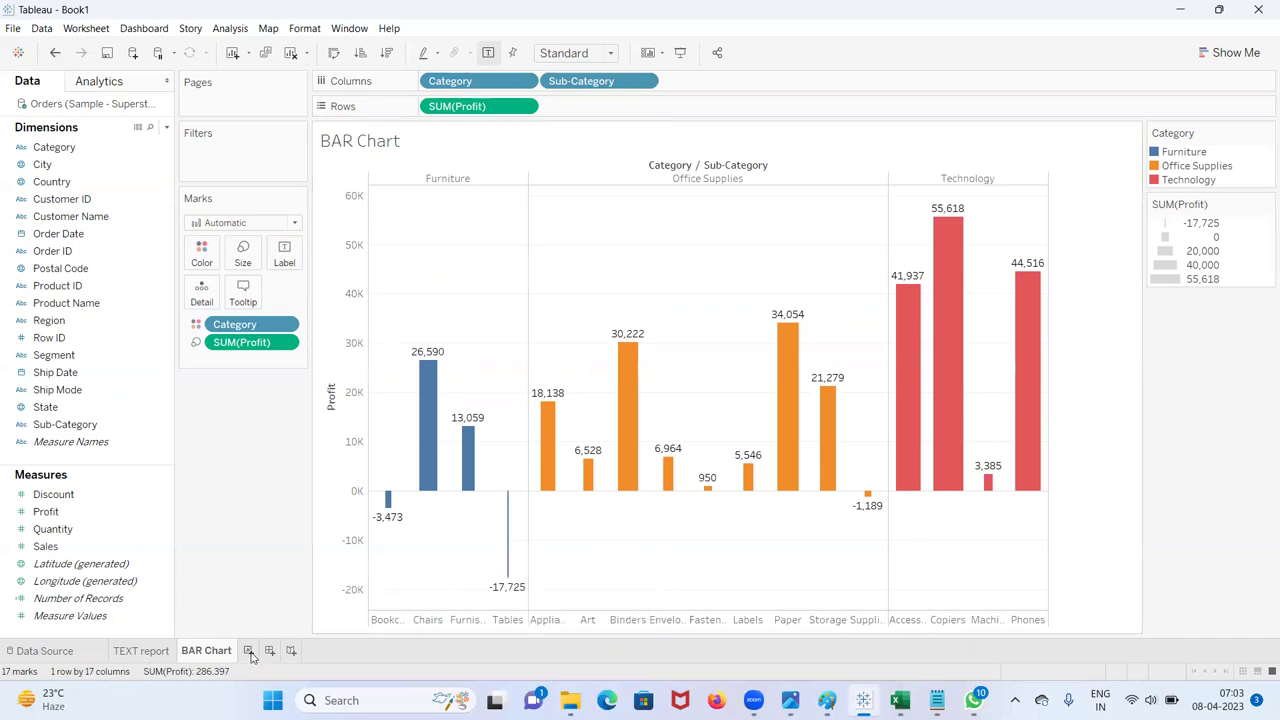
Step: Add a new worksheet and name it Stacked Bar chart
click(249, 651)
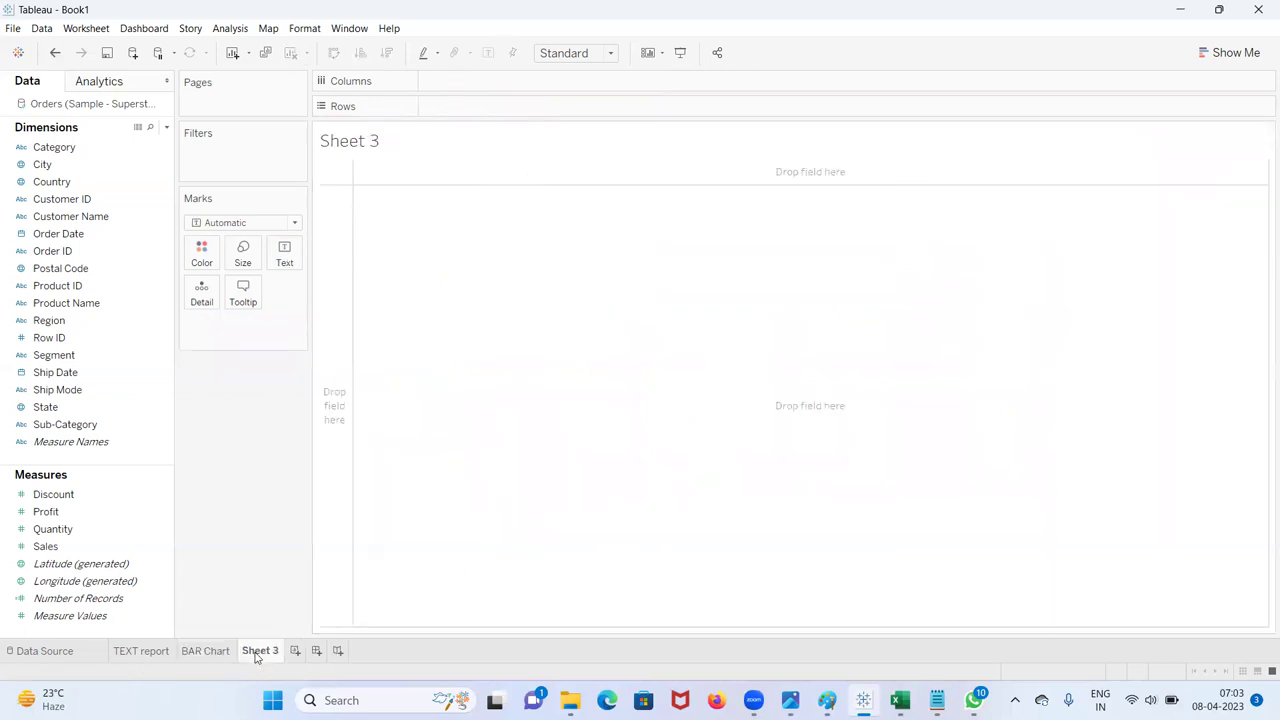
right_click(256, 652)
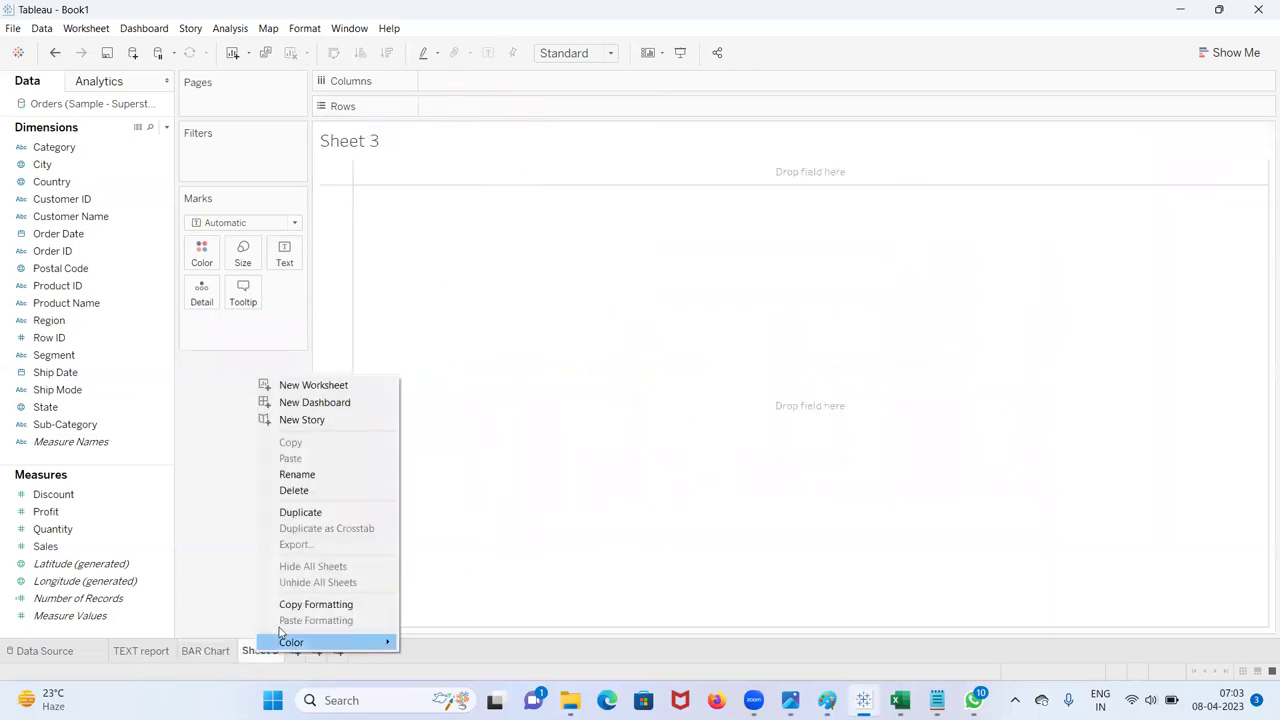
click(305, 475)
text(Stack)
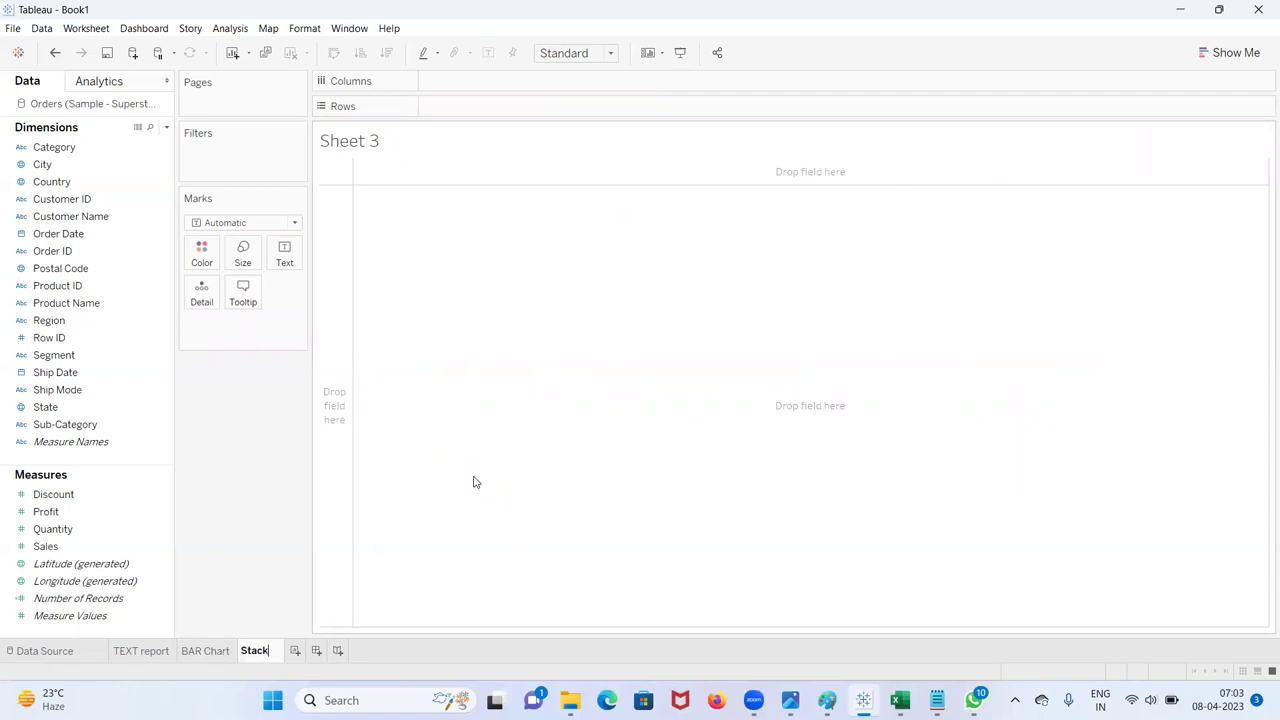
text(ed Bar)
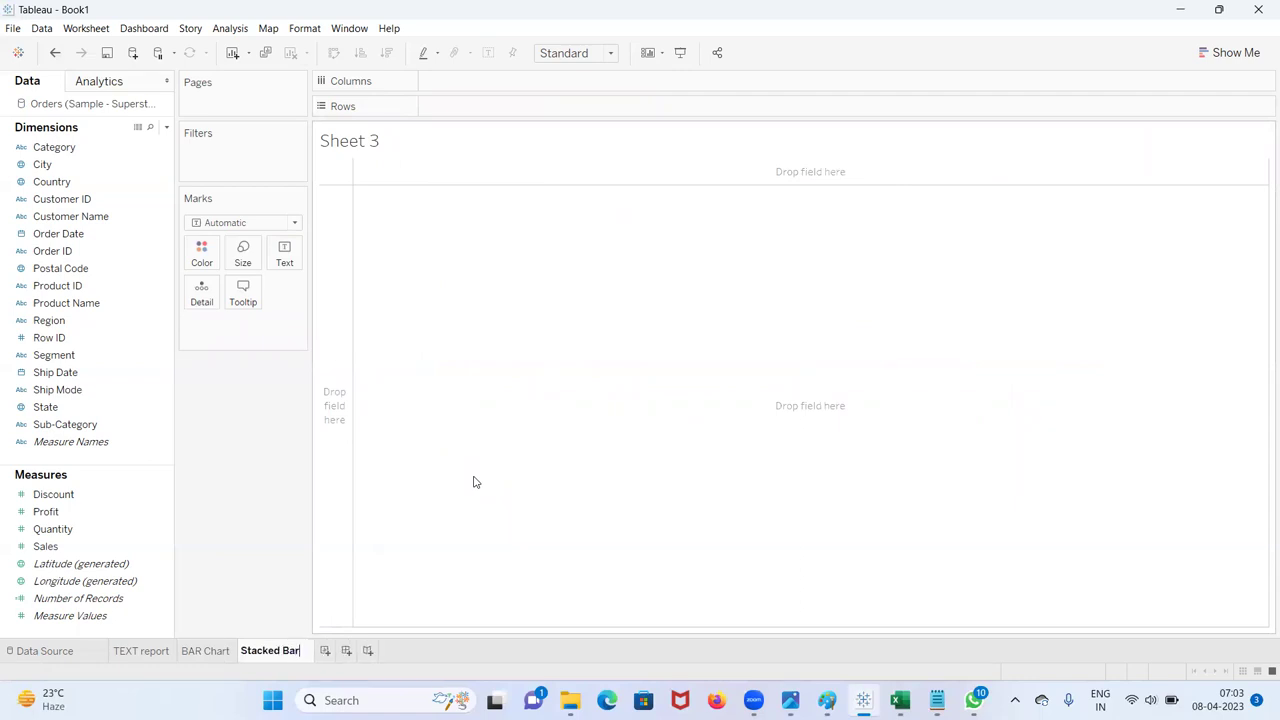
text( chart)
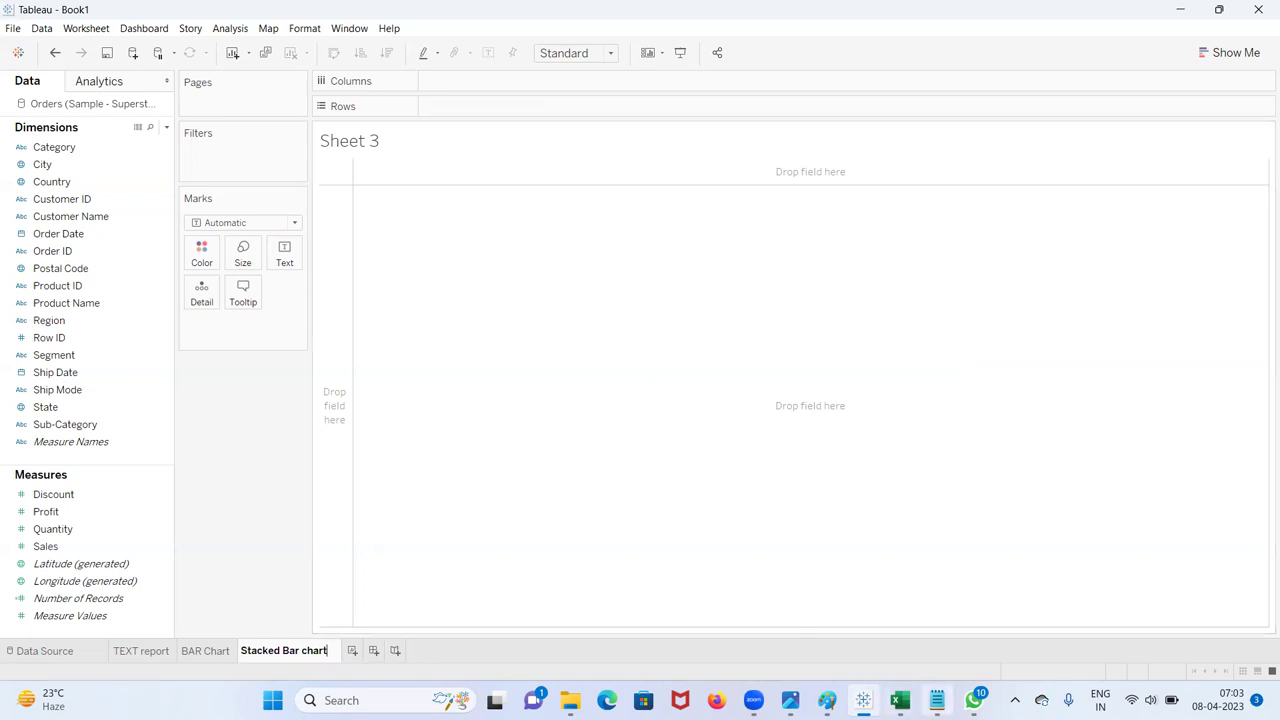
Step: Switch to the ALL_REPORTS notes in Notepad and read the STACKED BAR Chart definition
click(937, 700)
triple_click(16, 207)
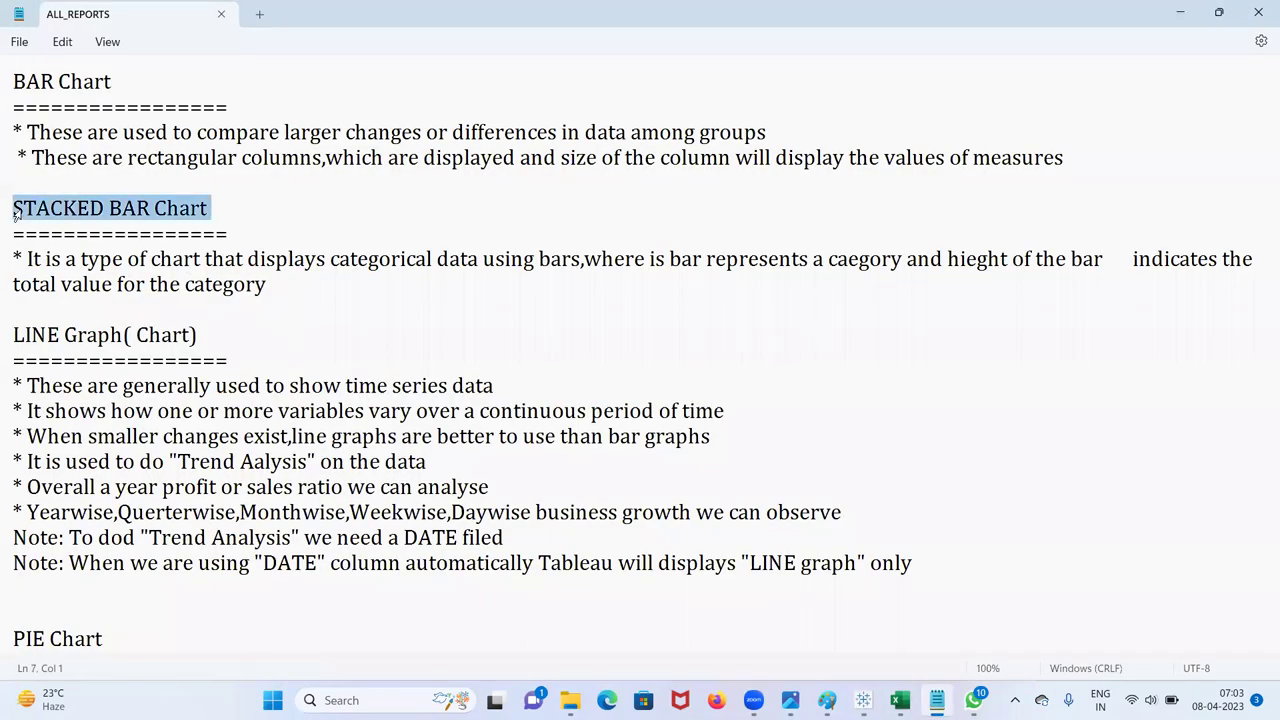
click(238, 193)
click(27, 259)
drag(32, 259, 586, 262)
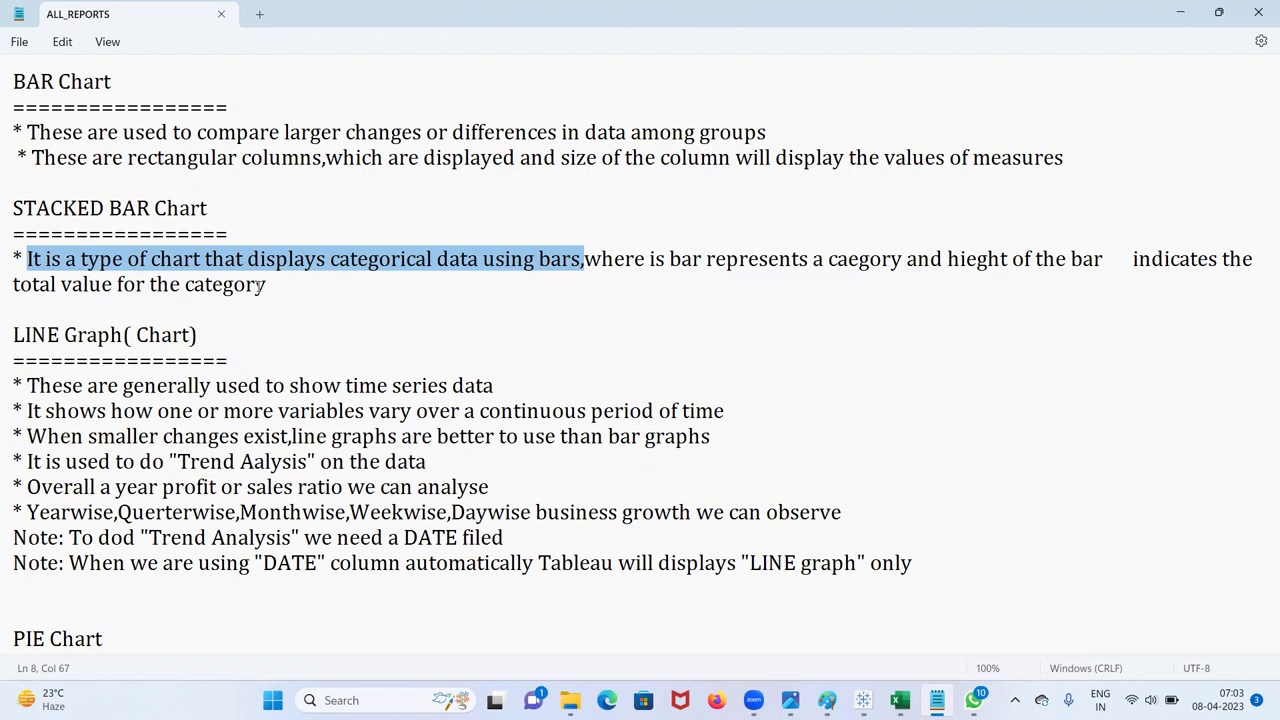
Step: Remove the extra spaces before "indicates" in the STACKED BAR Chart description
click(1118, 262)
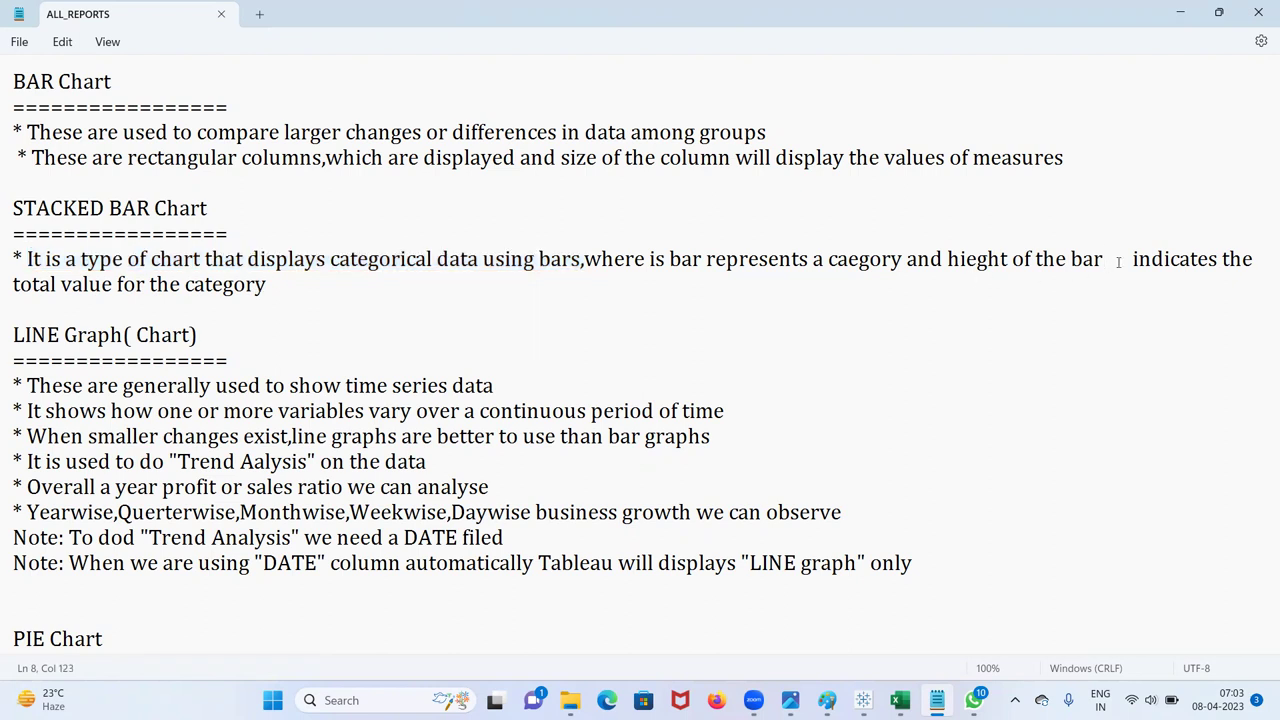
key(Delete)
key(Delete)
key(Delete)
key(Delete)
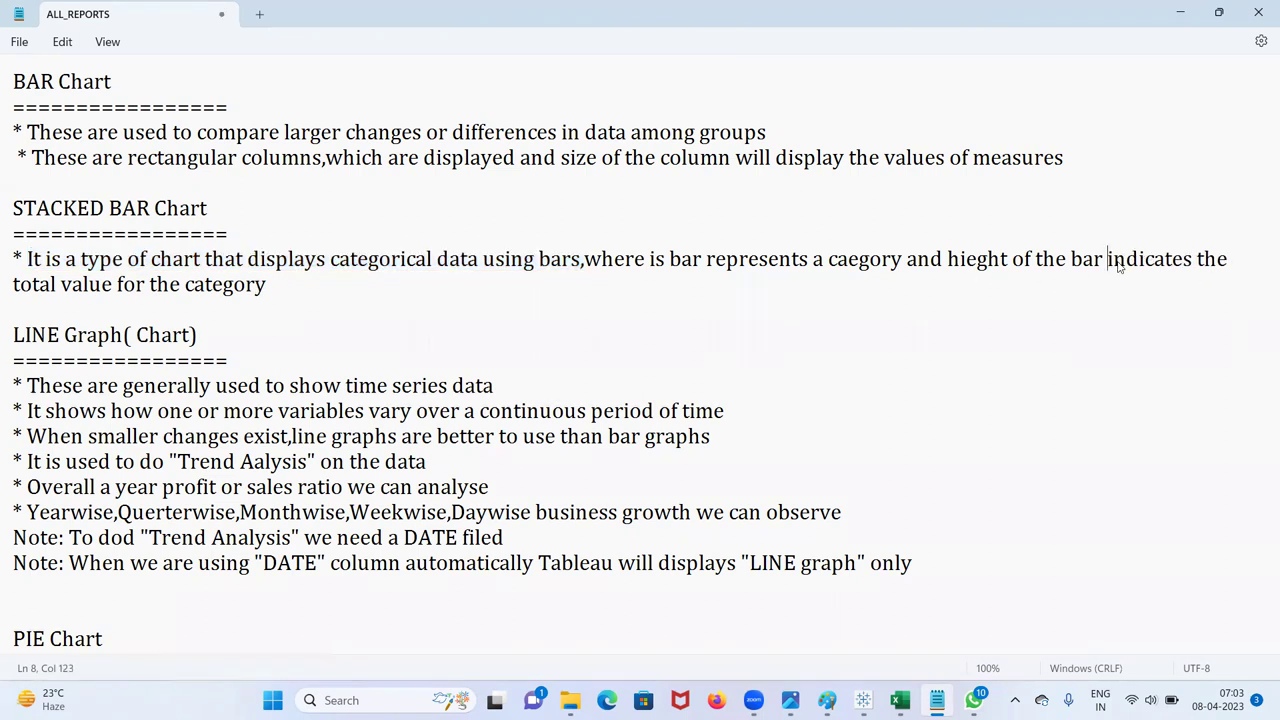
click(588, 288)
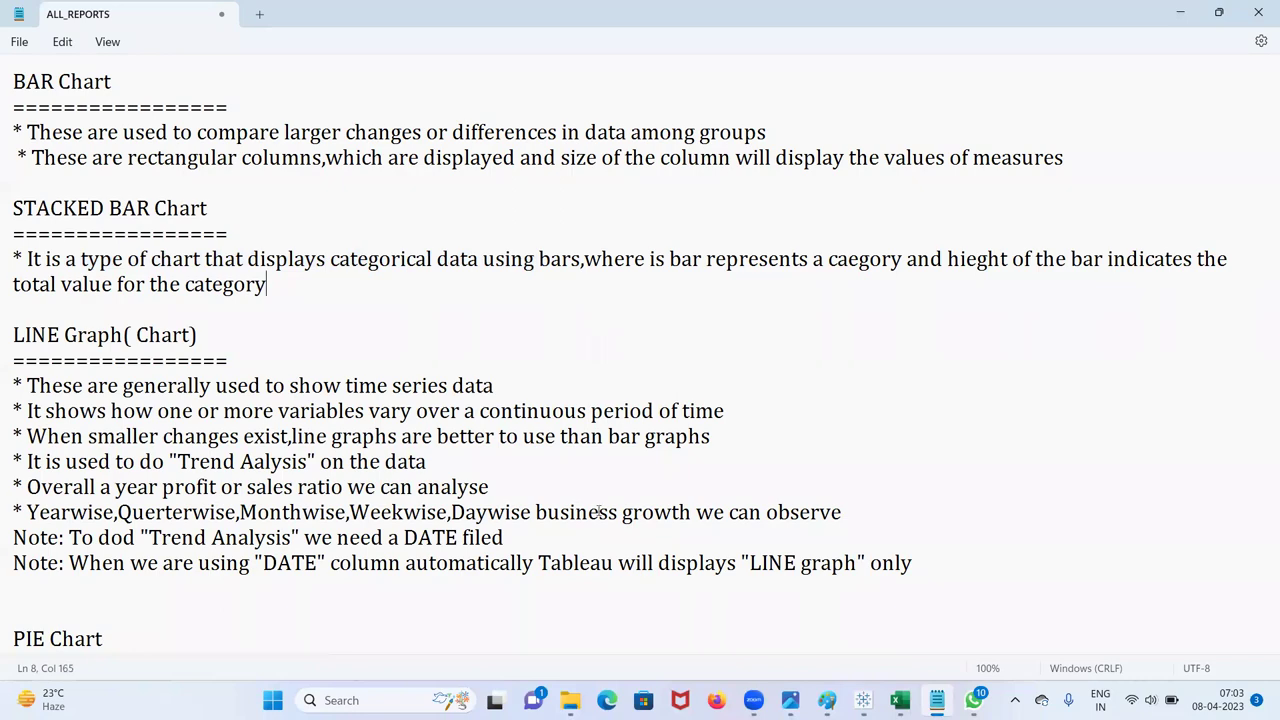
Step: Switch back to Tableau and build a vertical bar chart with Region as columns and the sum of Sales as rows
click(863, 700)
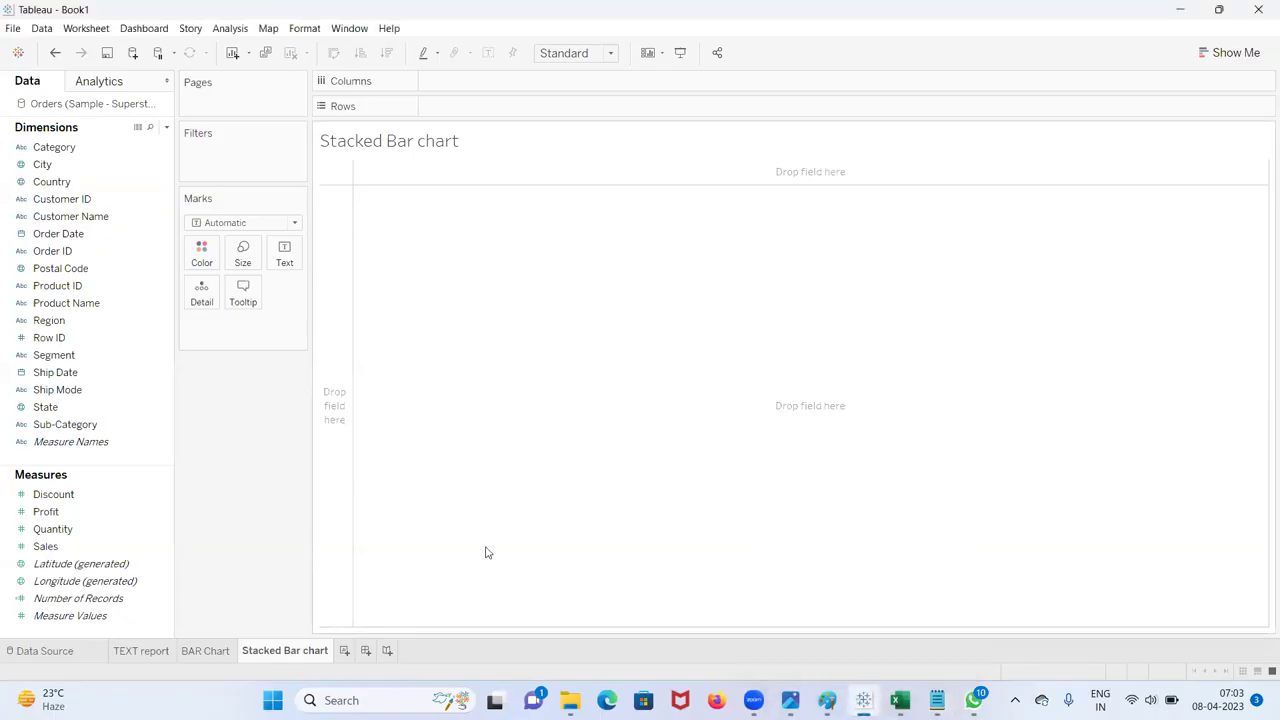
mouse_move(297, 654)
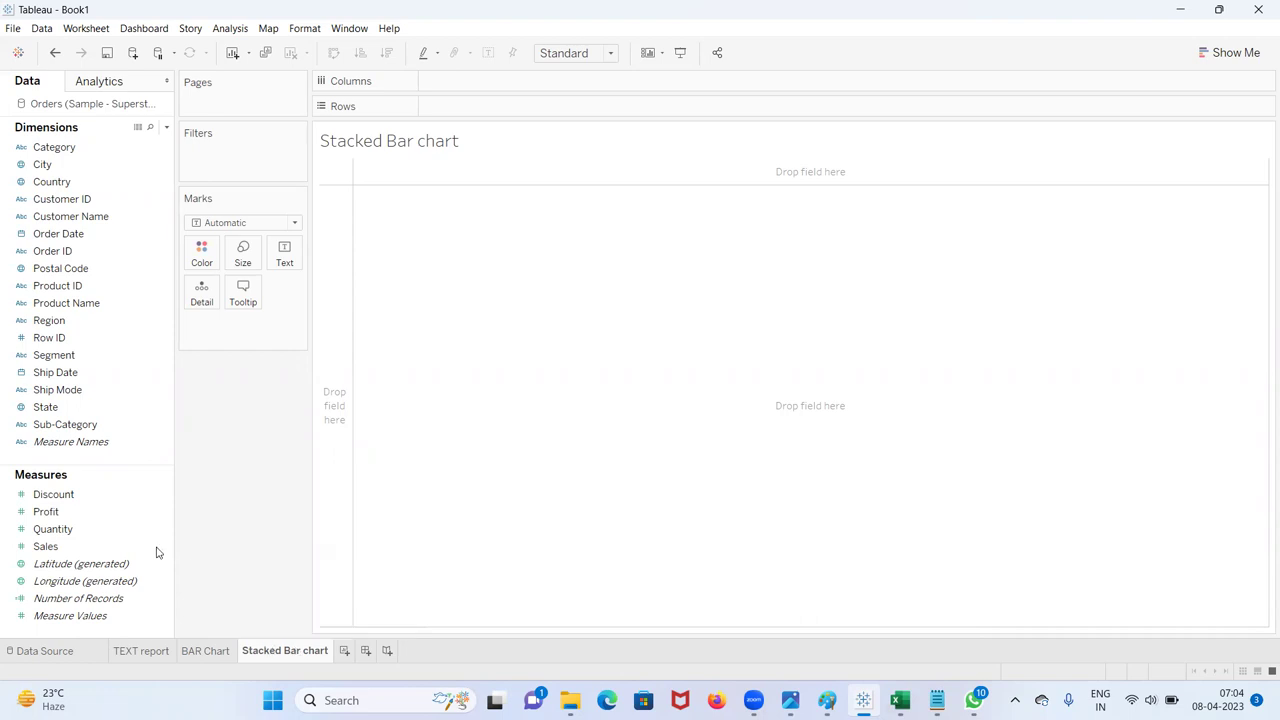
click(52, 321)
drag(52, 323, 543, 87)
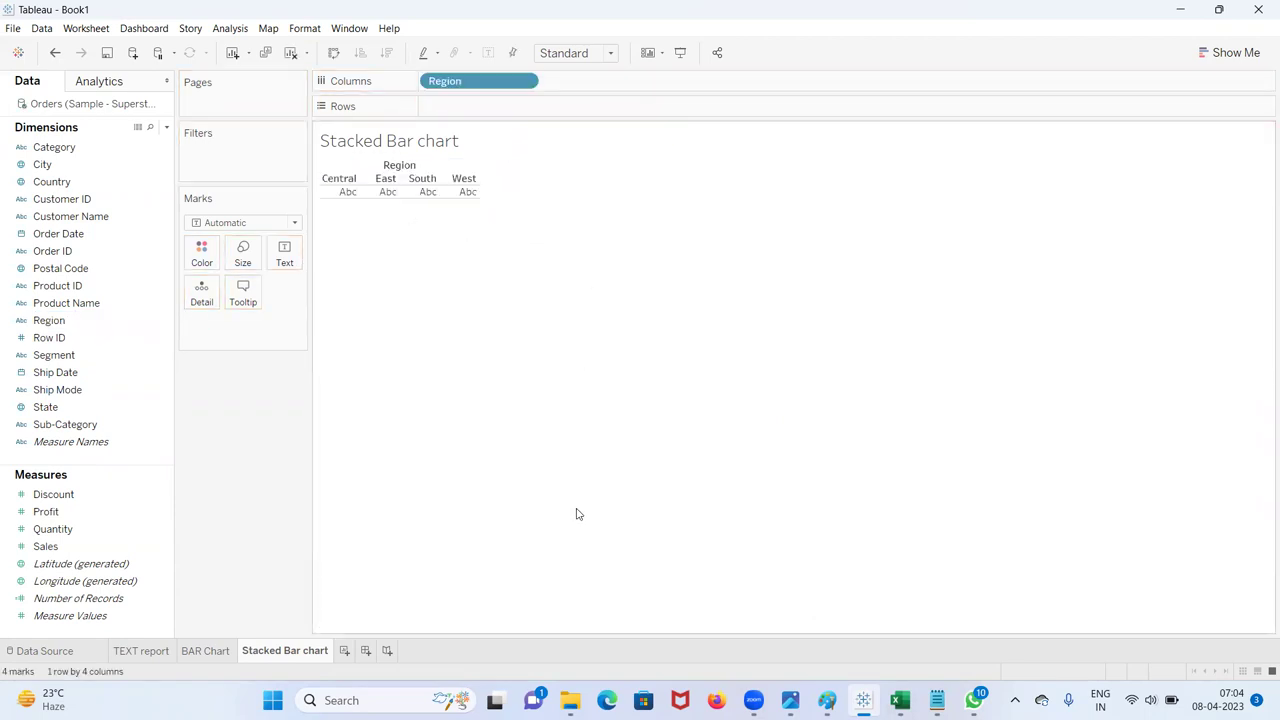
click(54, 548)
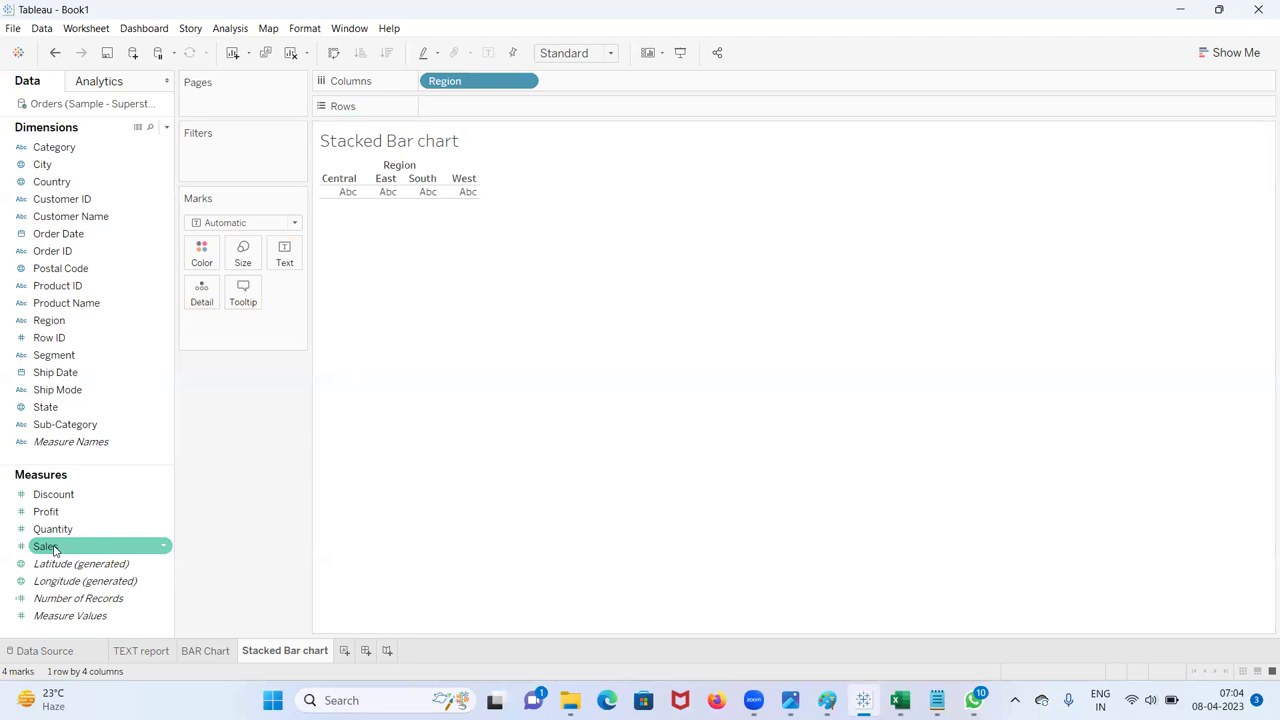
mouse_move(54, 548)
mouse_down()
mouse_move(426, 190)
mouse_move(420, 120)
mouse_move(564, 346)
mouse_up()
mouse_move(440, 416)
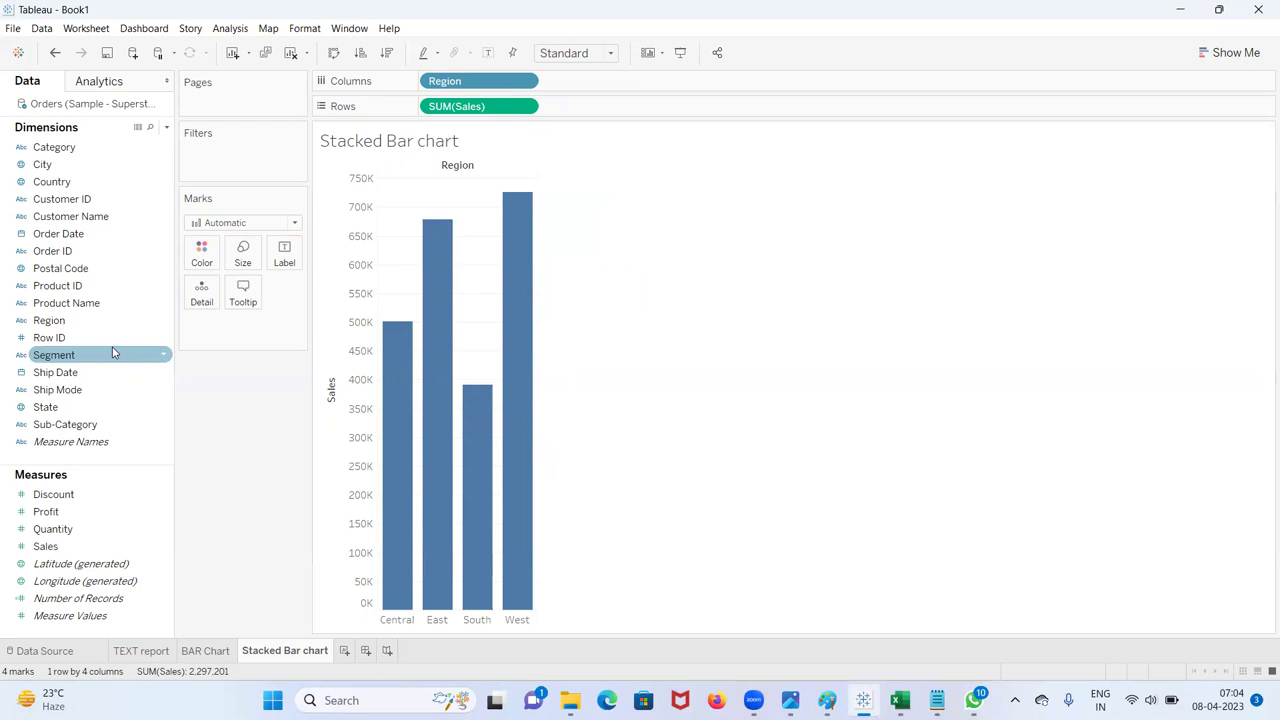
Step: Try coloring the regional sales bars by Category and by the sum of Discount, undoing each coloring
drag(60, 152, 206, 262)
mouse_move(513, 433)
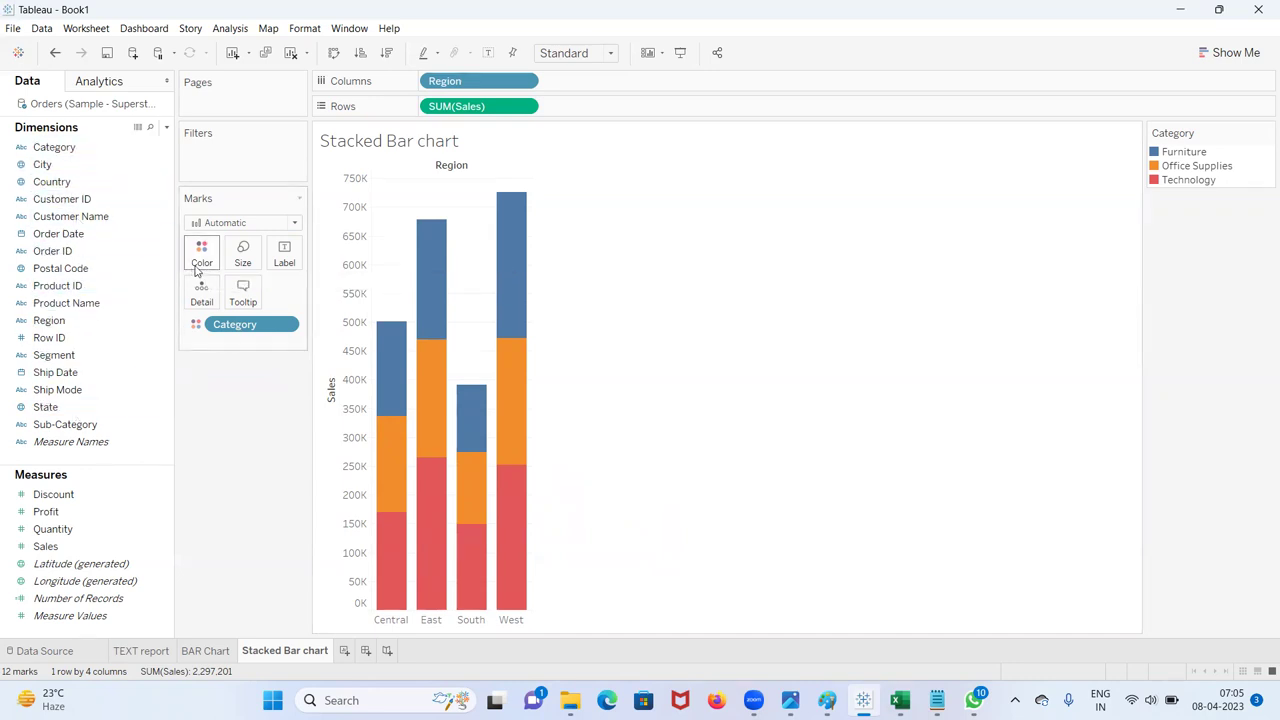
mouse_move(382, 370)
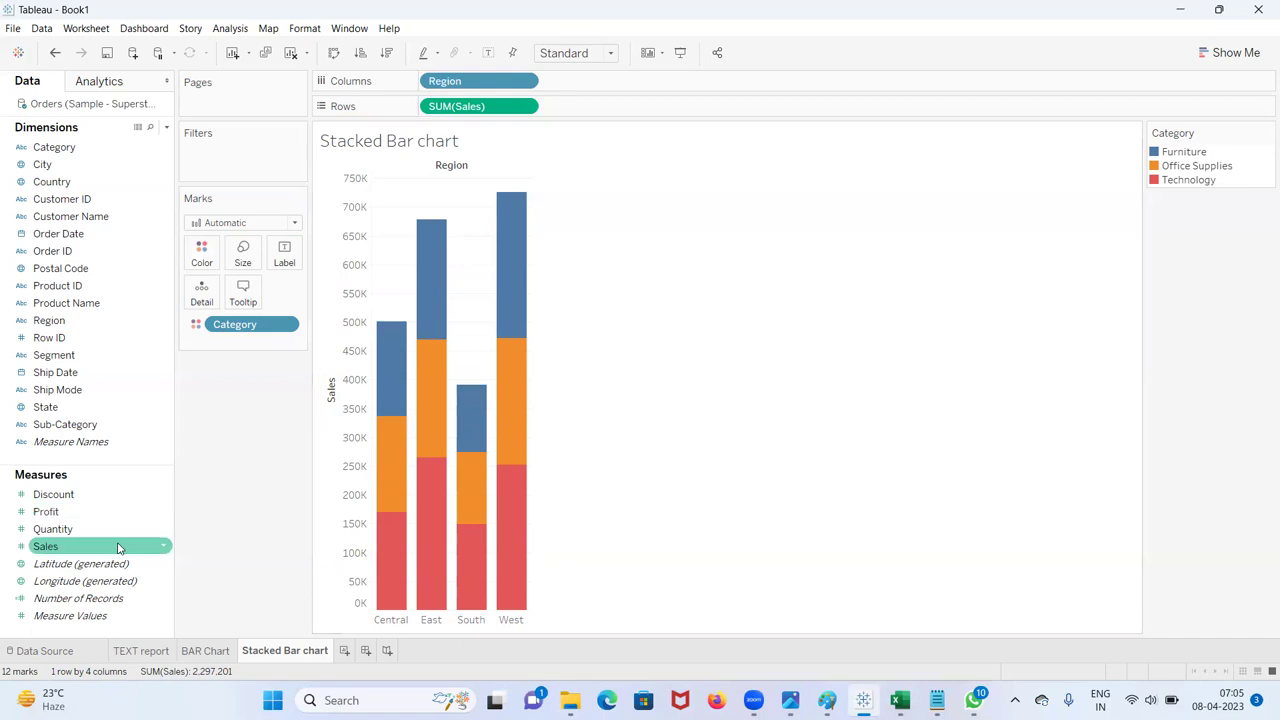
click(55, 52)
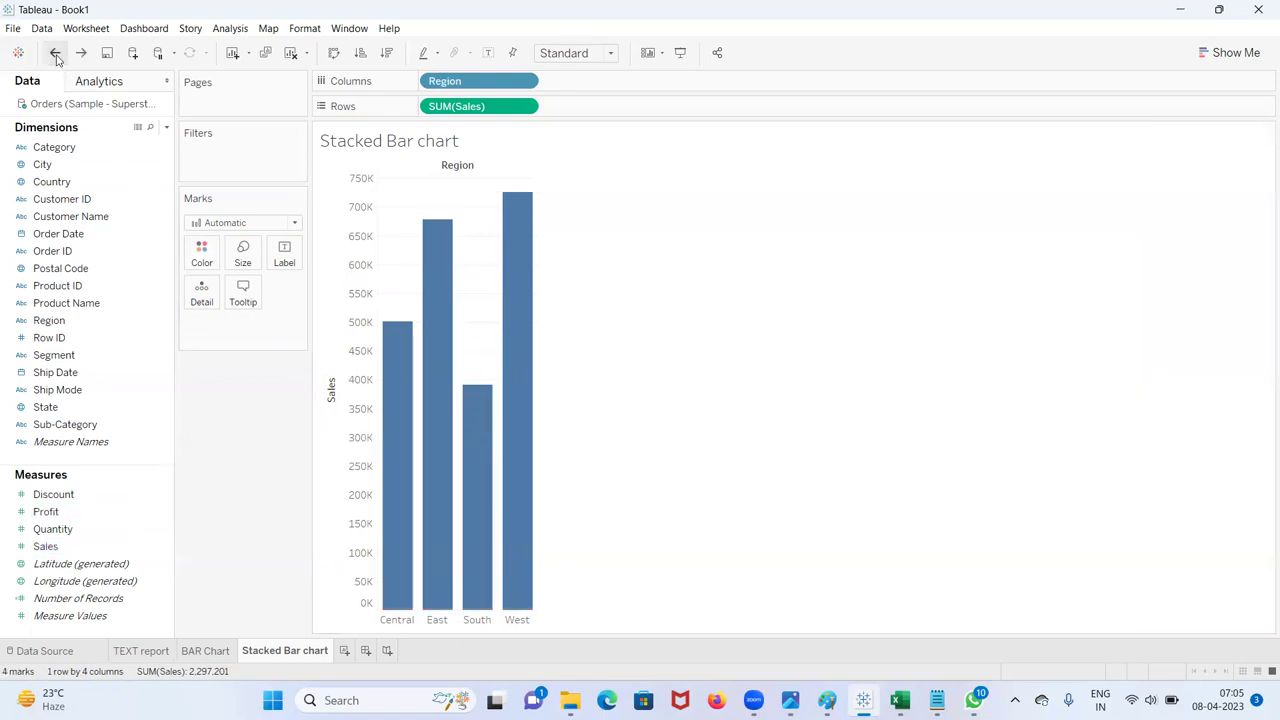
drag(65, 500, 201, 254)
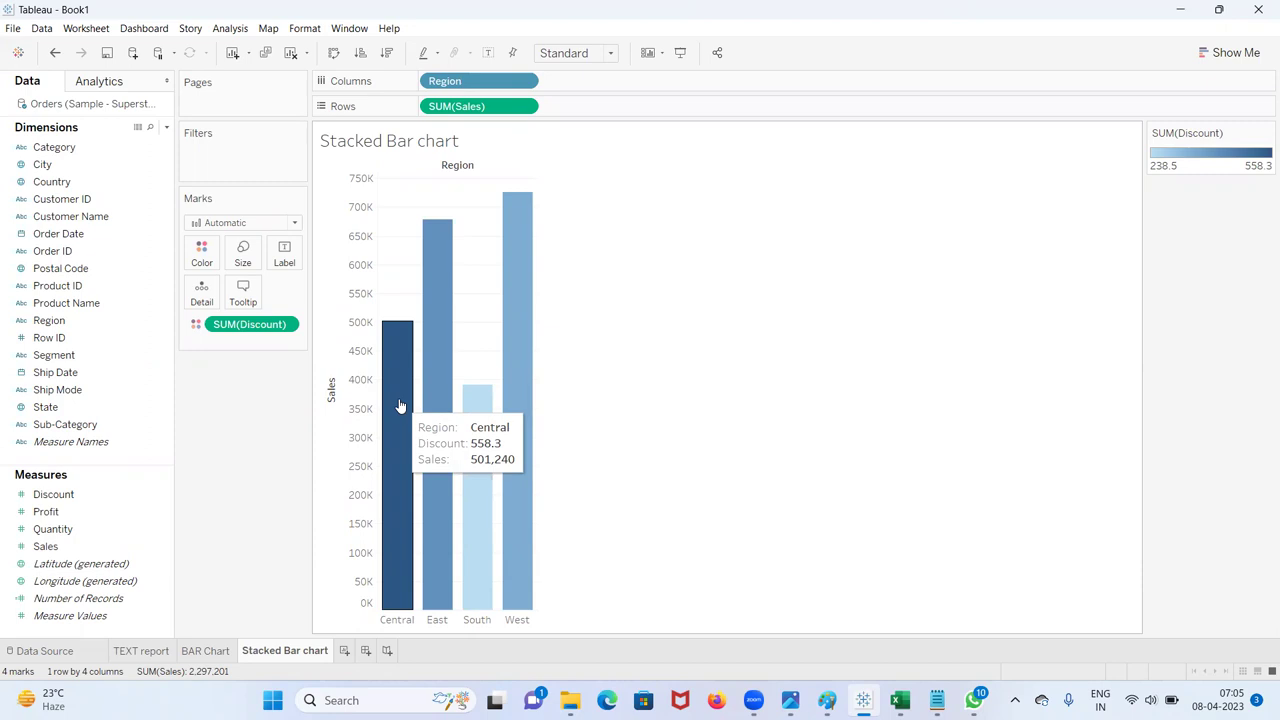
click(55, 52)
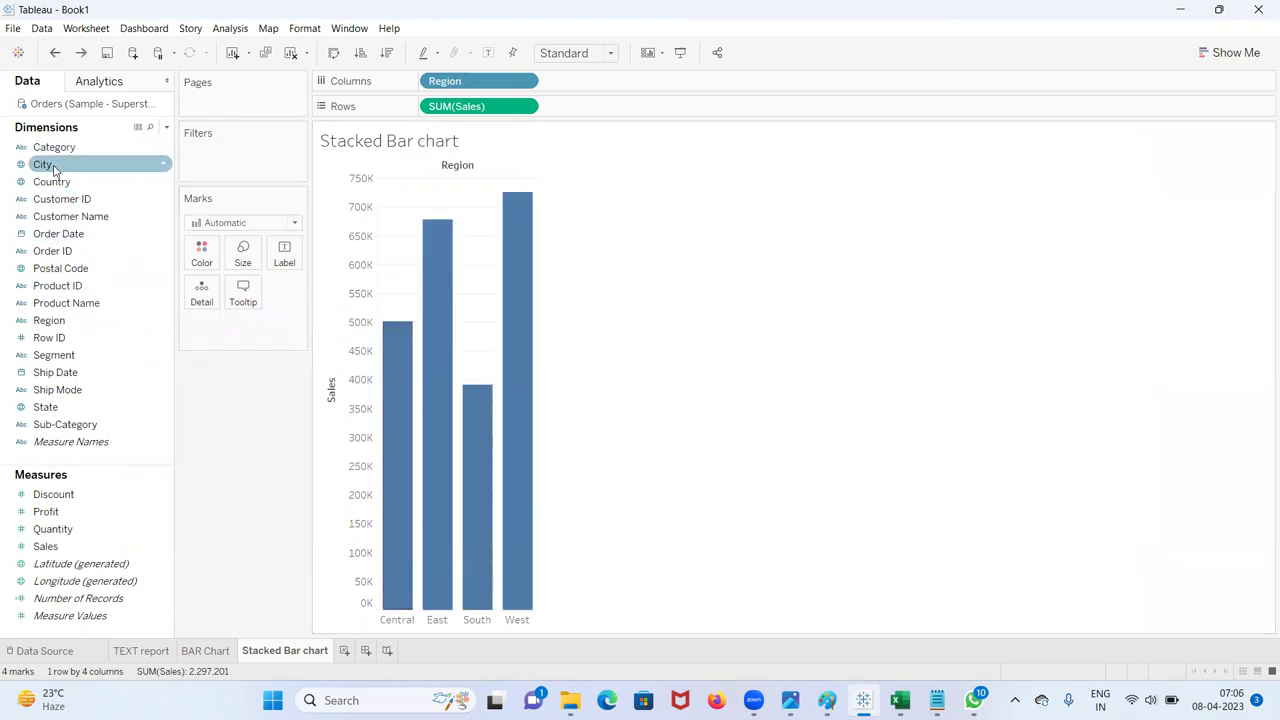
Step: Color the regional sales bars by Category to stack them, and show mark labels on the segments
drag(55, 147, 197, 262)
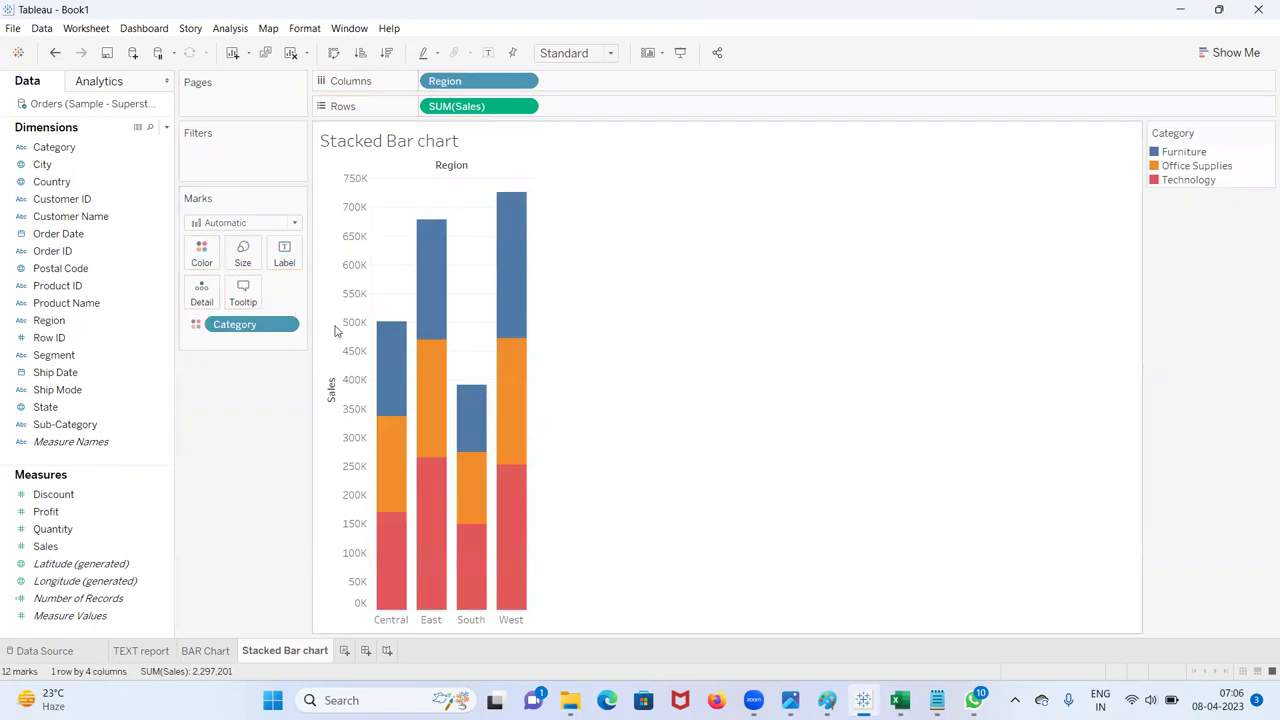
mouse_move(432, 388)
click(488, 53)
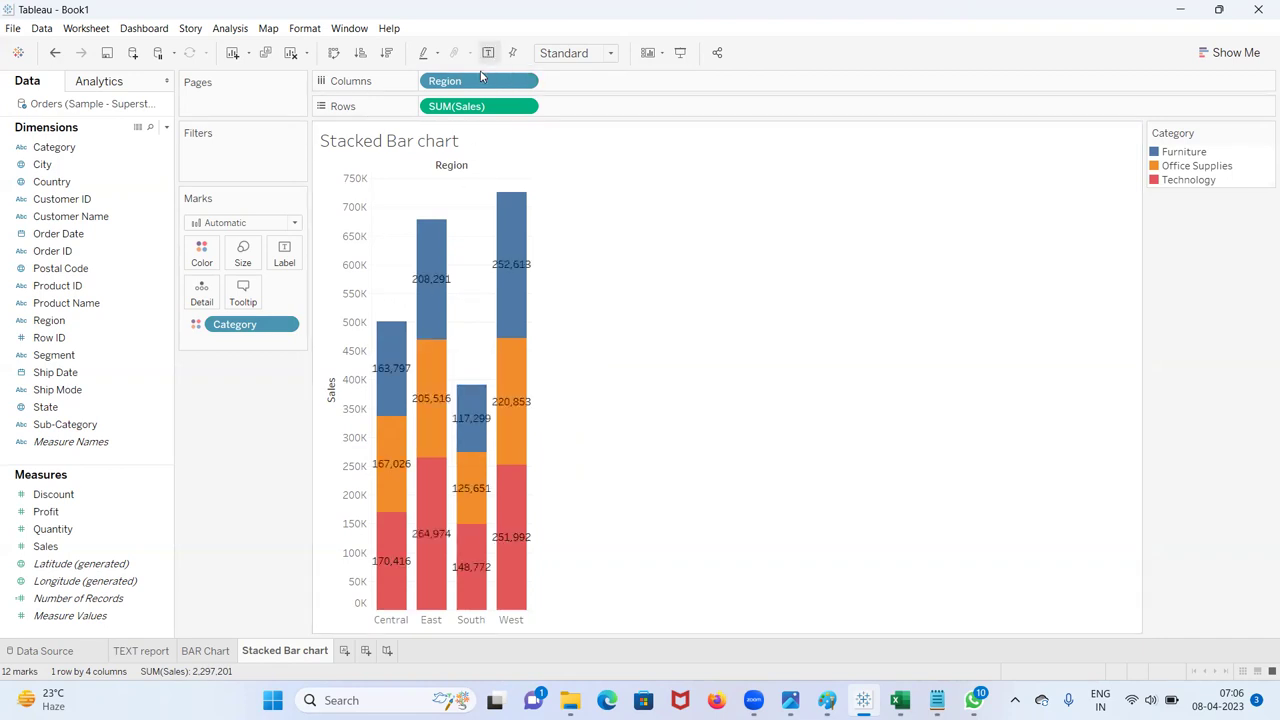
mouse_move(499, 400)
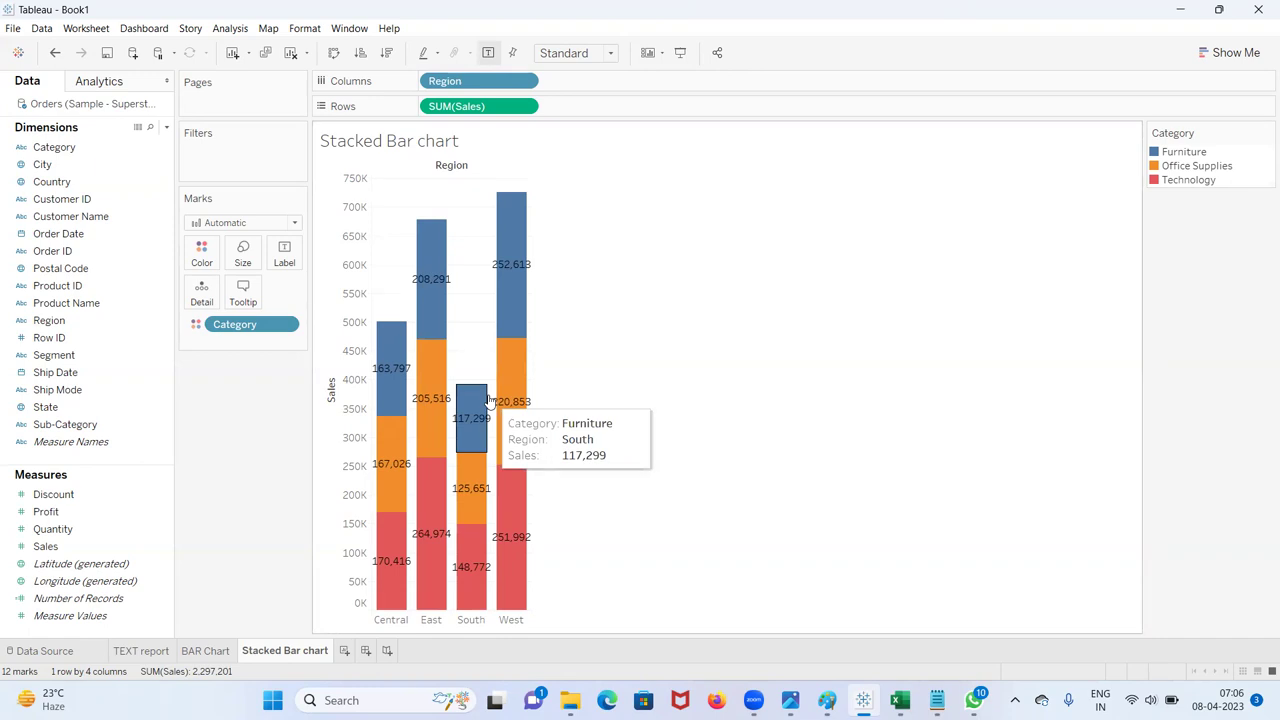
mouse_move(481, 495)
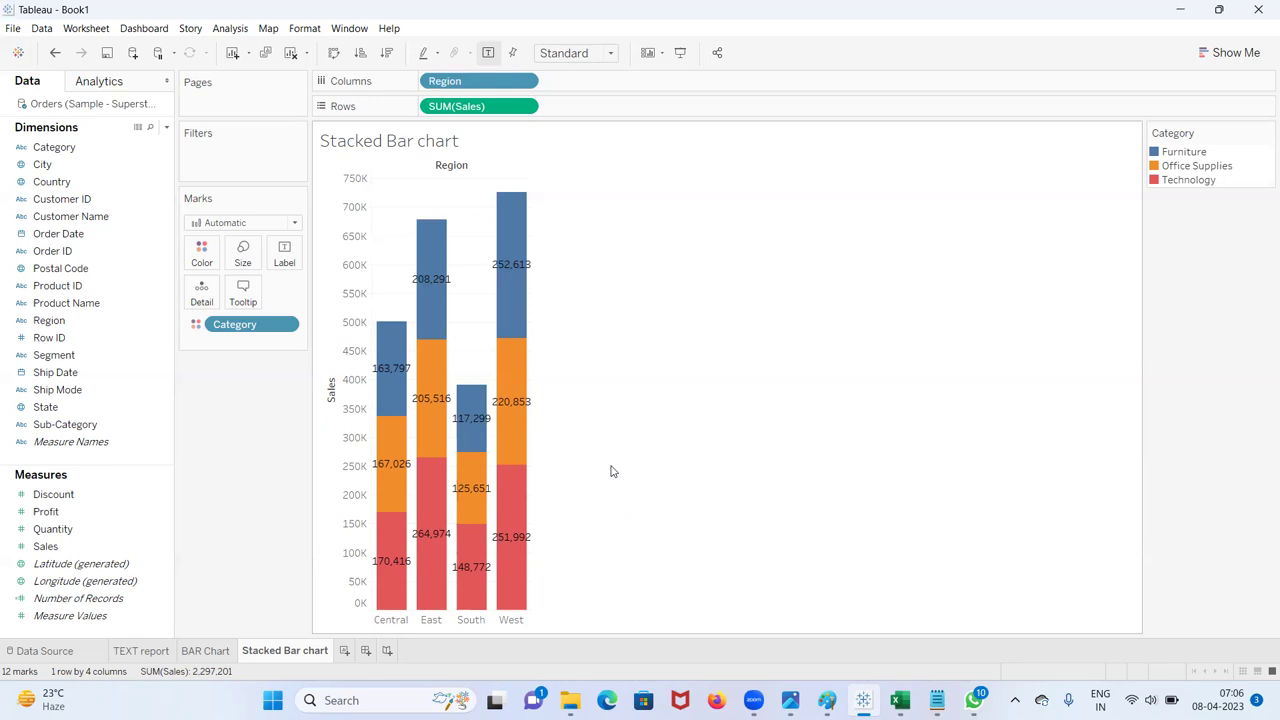
Step: Add another worksheet and name it Level Bar chart
click(344, 651)
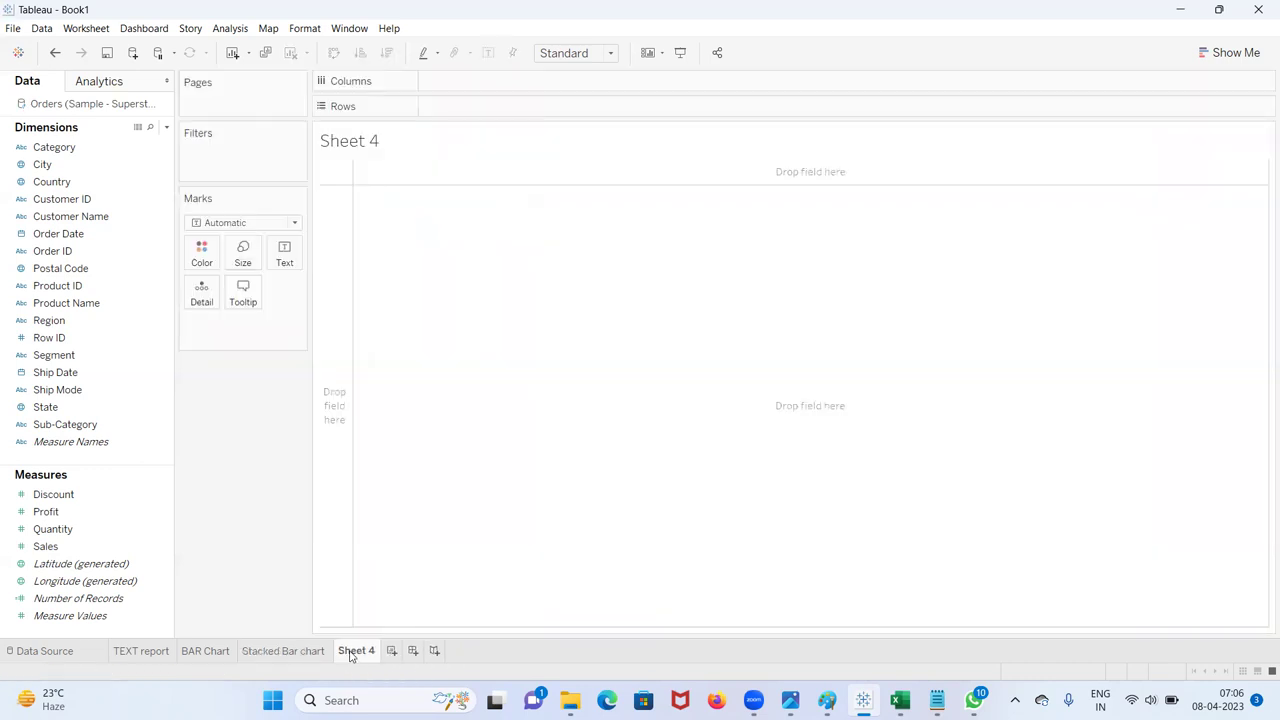
right_click(353, 652)
click(400, 473)
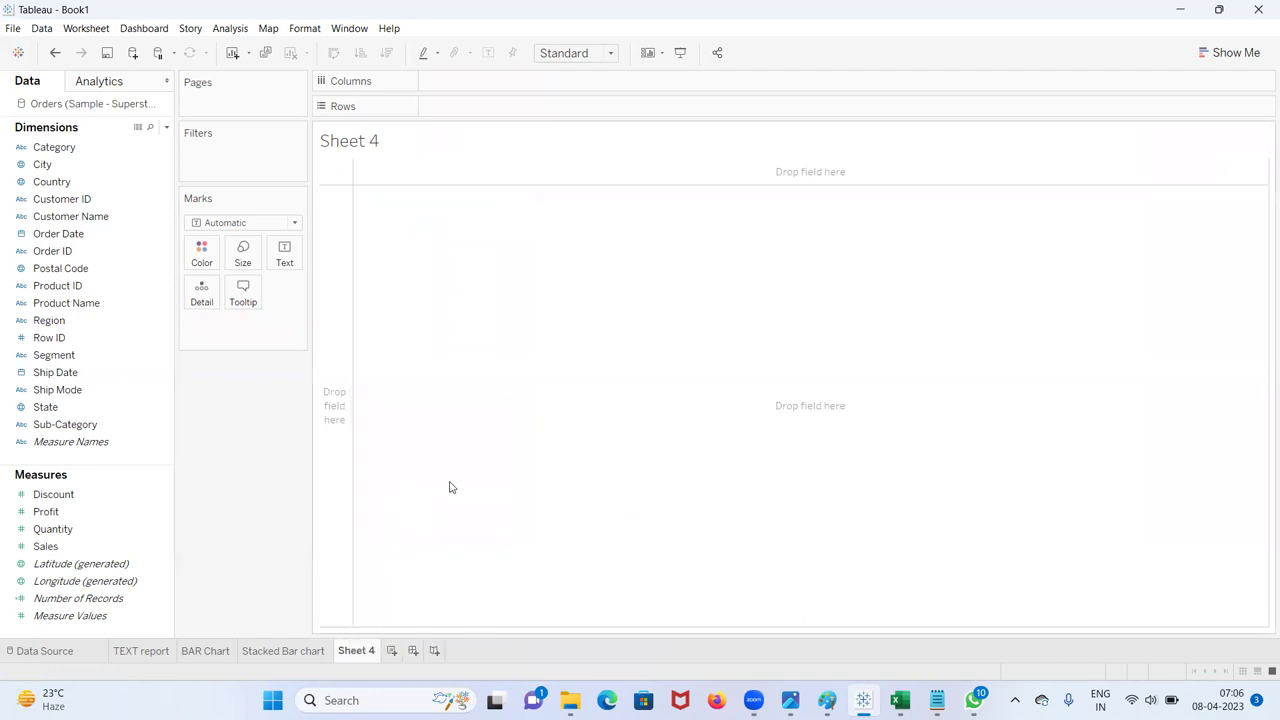
text(Level Ba)
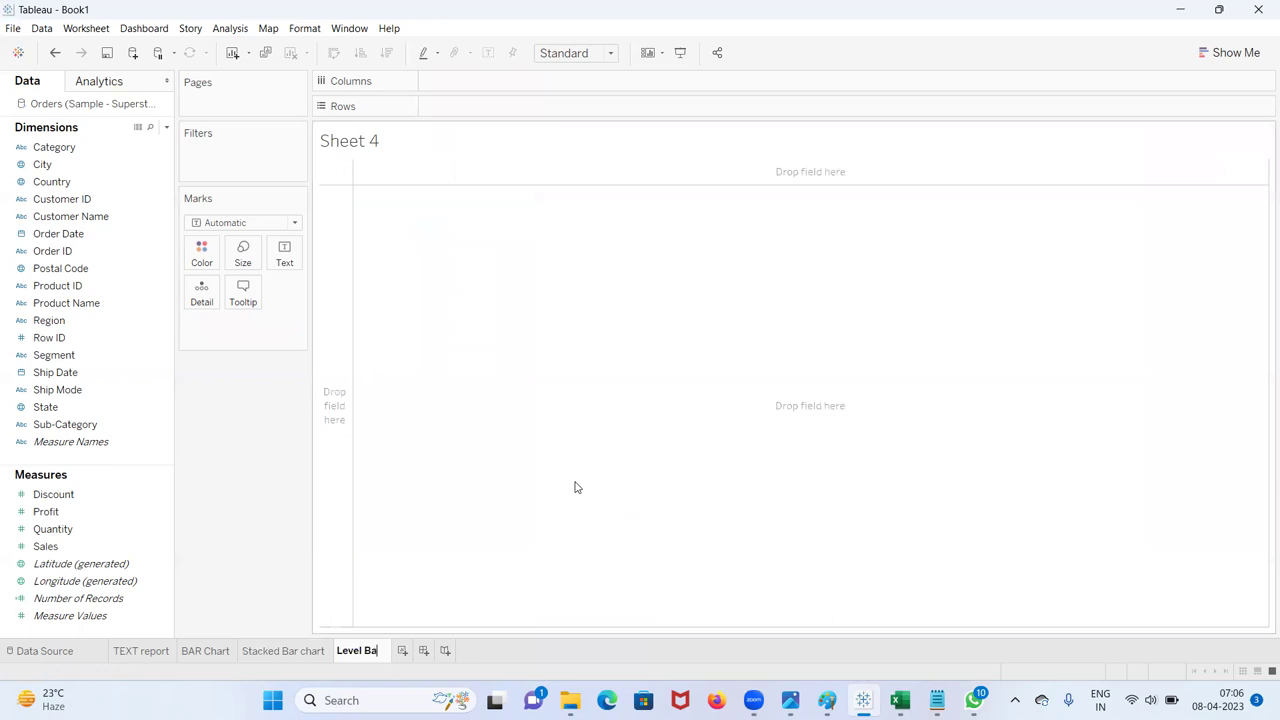
text(r chart)
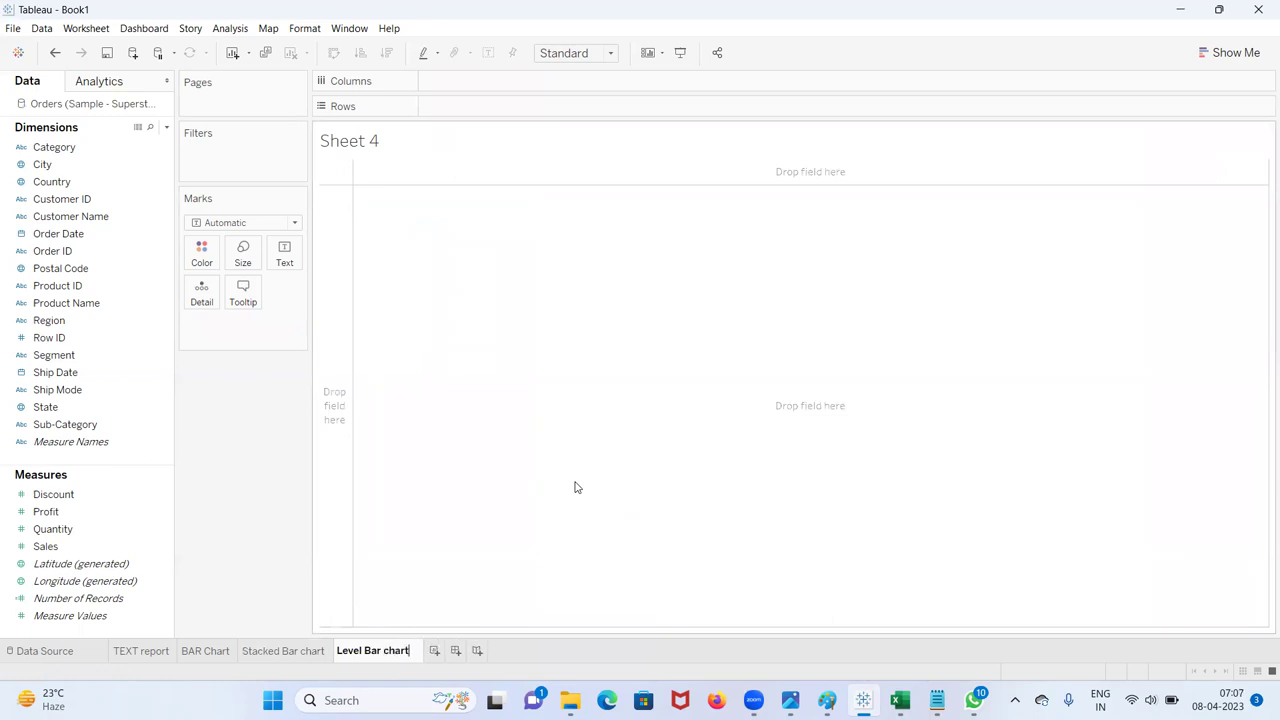
key(Return)
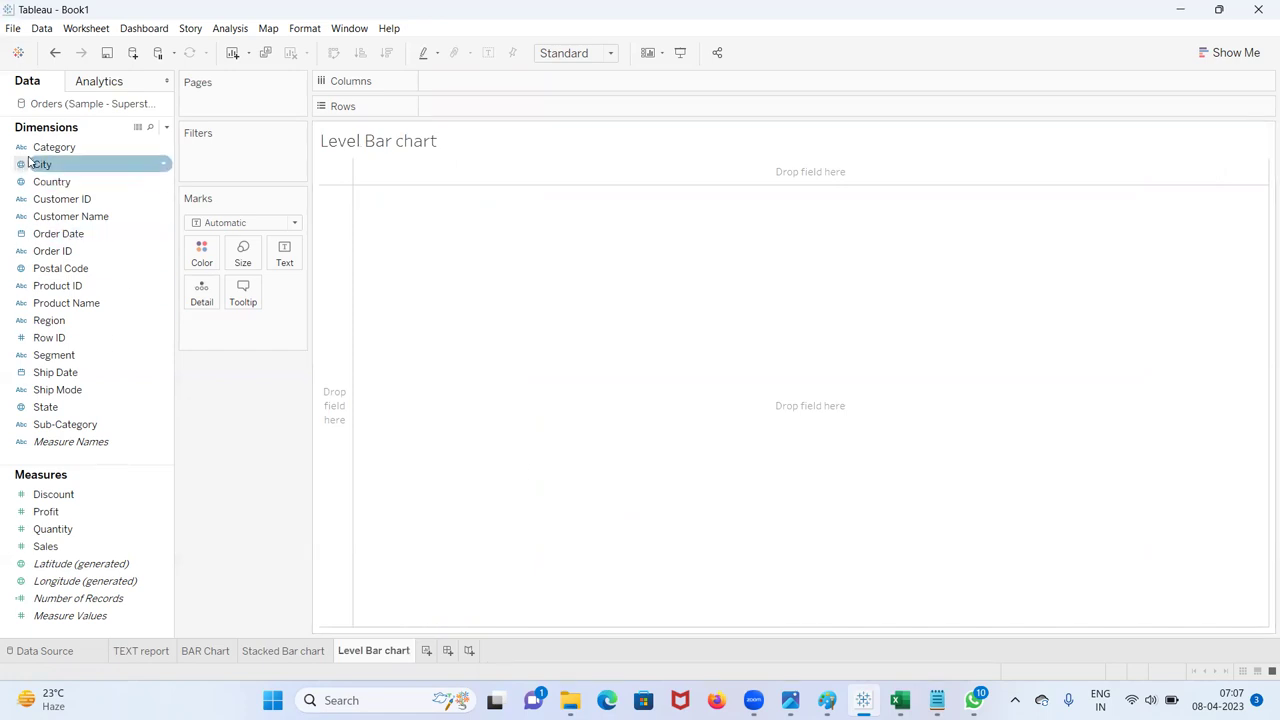
Step: Build a vertical bar chart with Region and Category as columns, Region first, and the sum of Sales as rows
drag(54, 155, 447, 90)
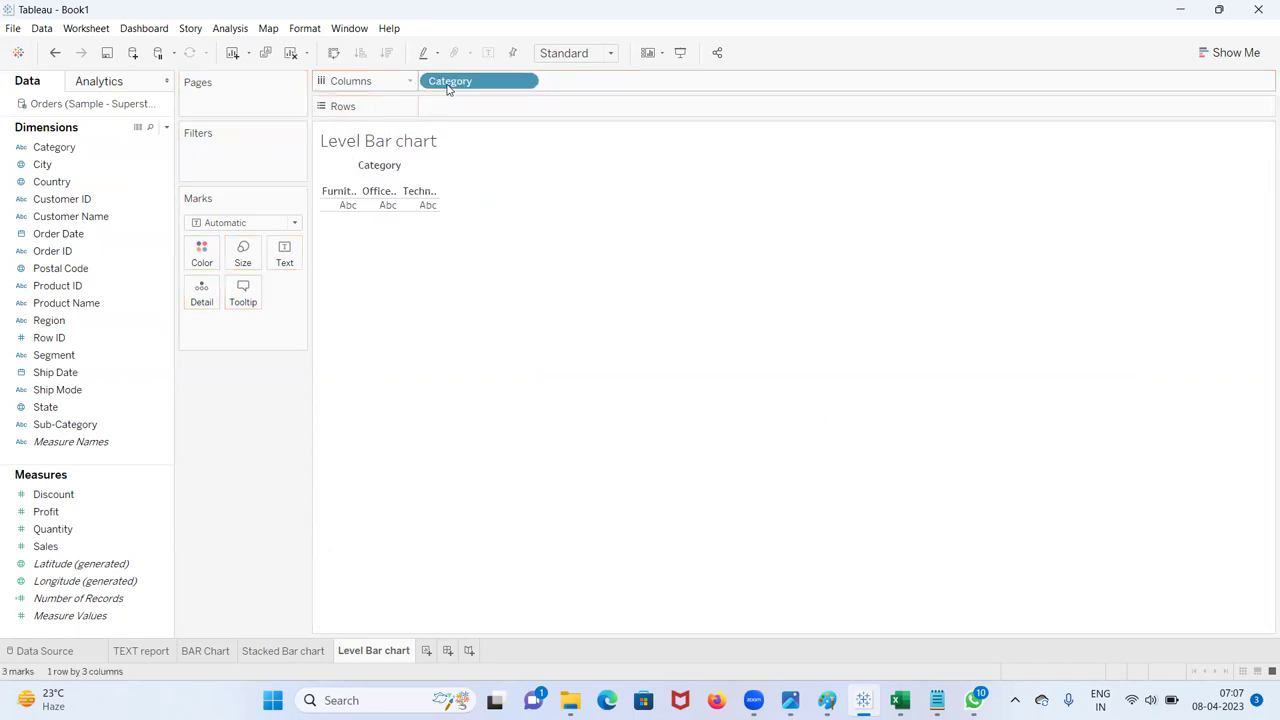
drag(46, 546, 430, 108)
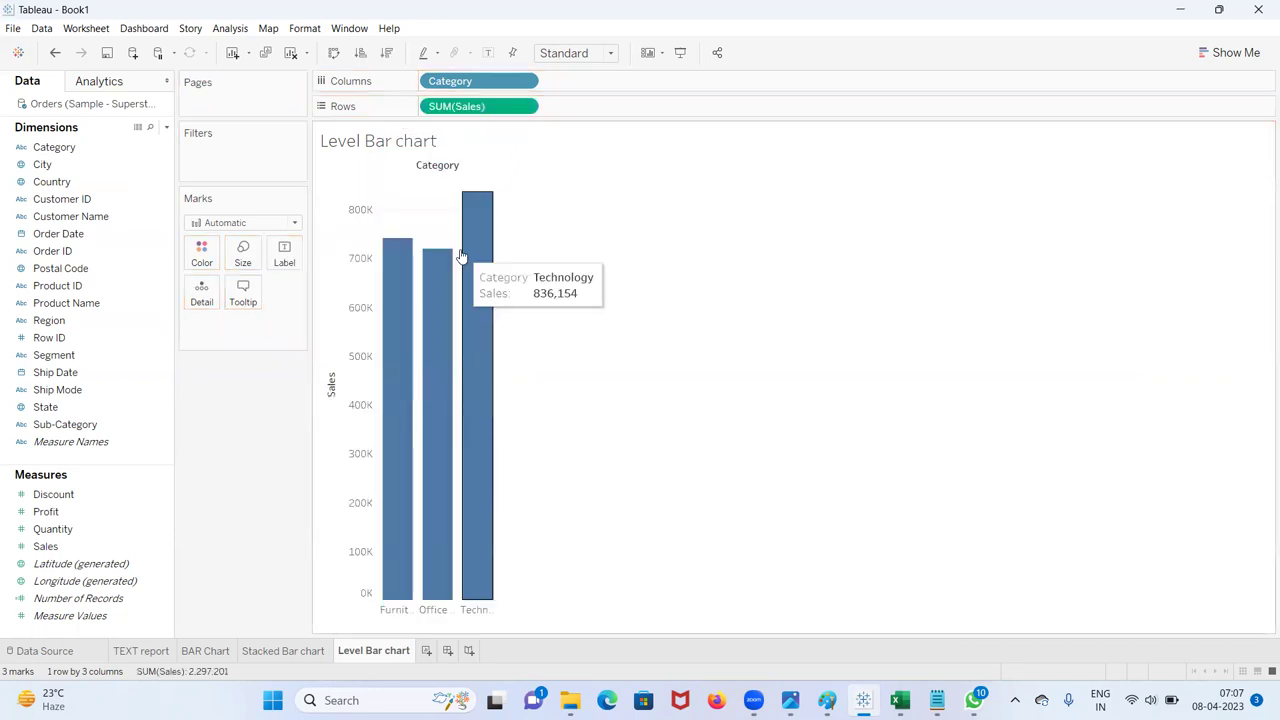
click(103, 546)
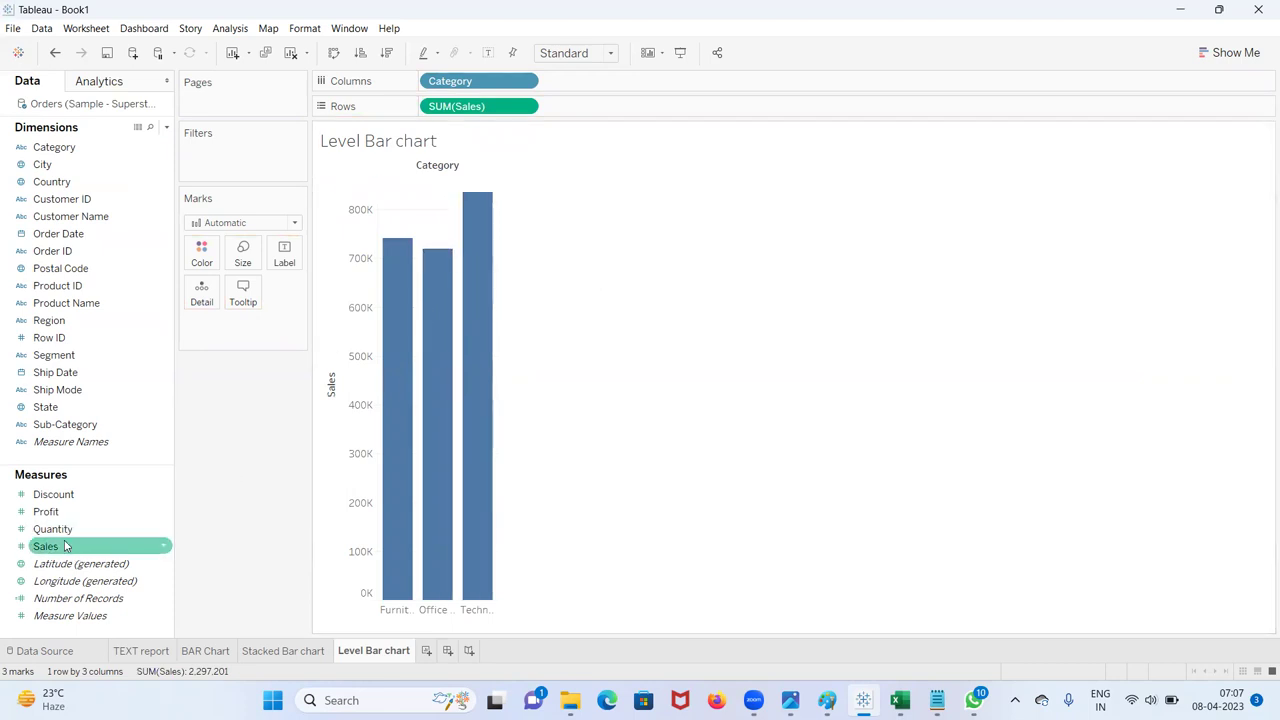
drag(57, 328, 430, 78)
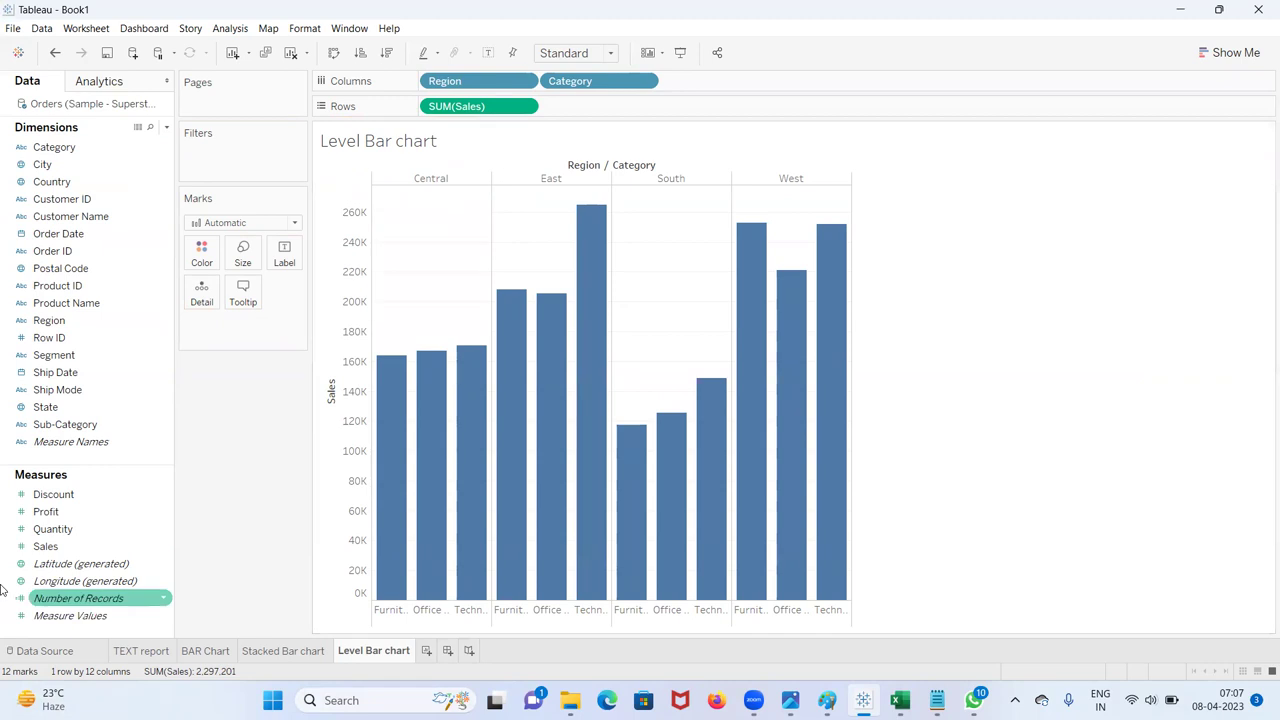
Step: Color the bars by the sum of Profit, using a stepped color palette with 2 steps
drag(57, 514, 203, 254)
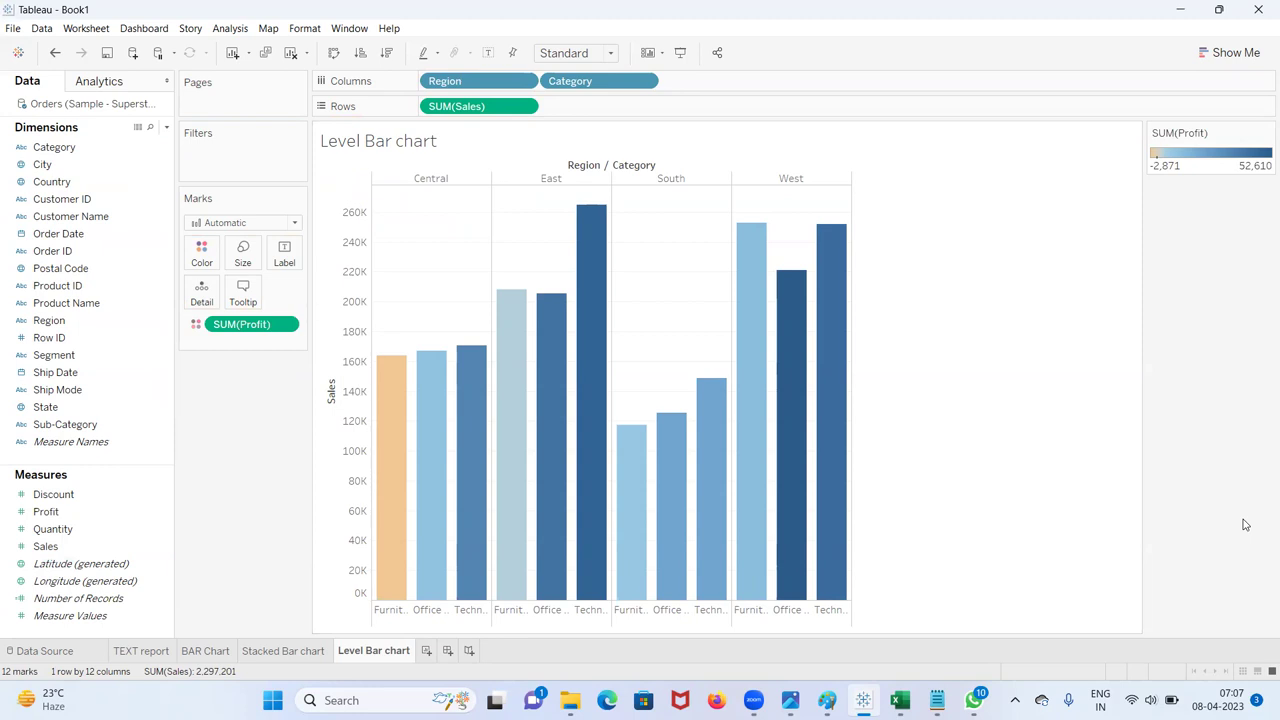
mouse_move(410, 527)
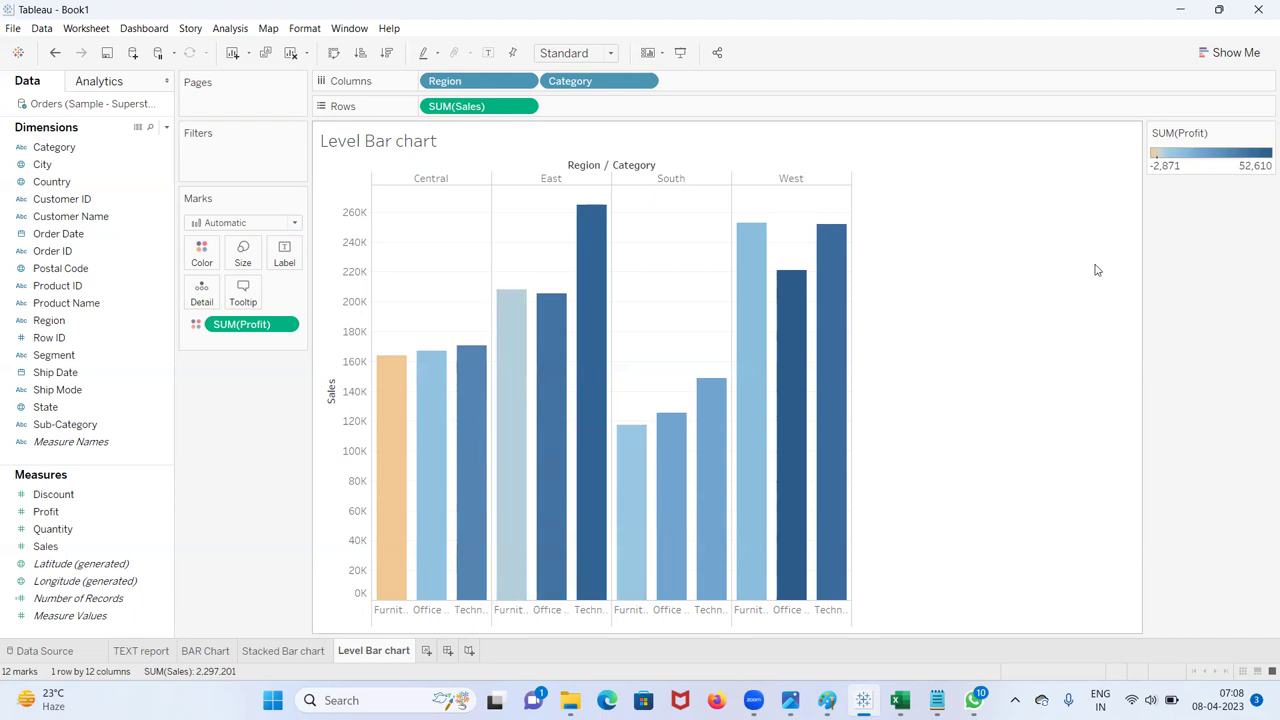
double_click(1199, 160)
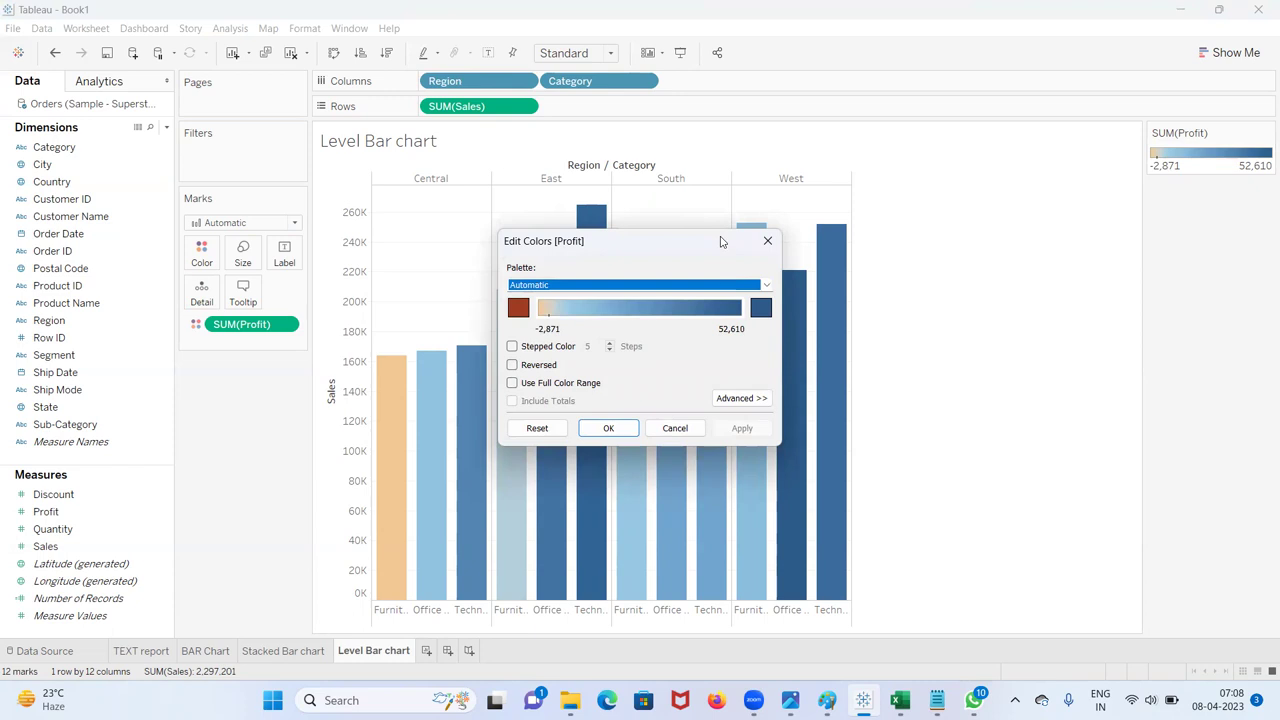
drag(720, 240, 717, 169)
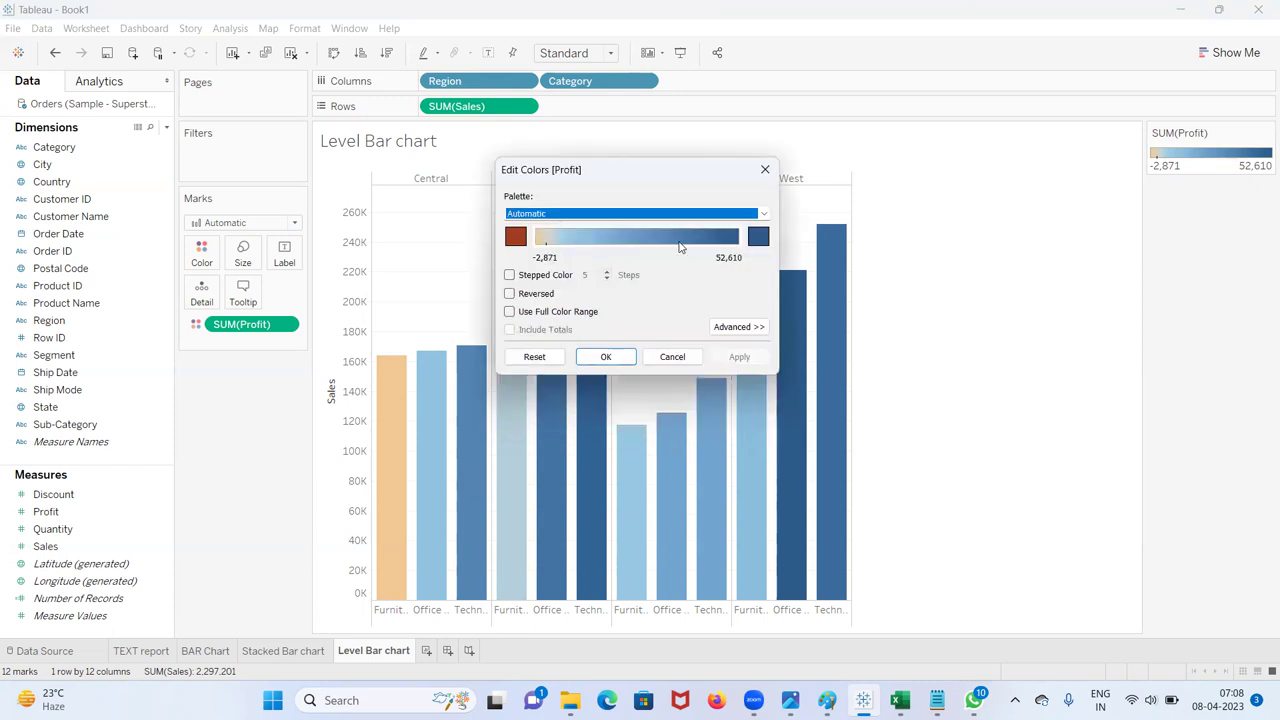
click(509, 275)
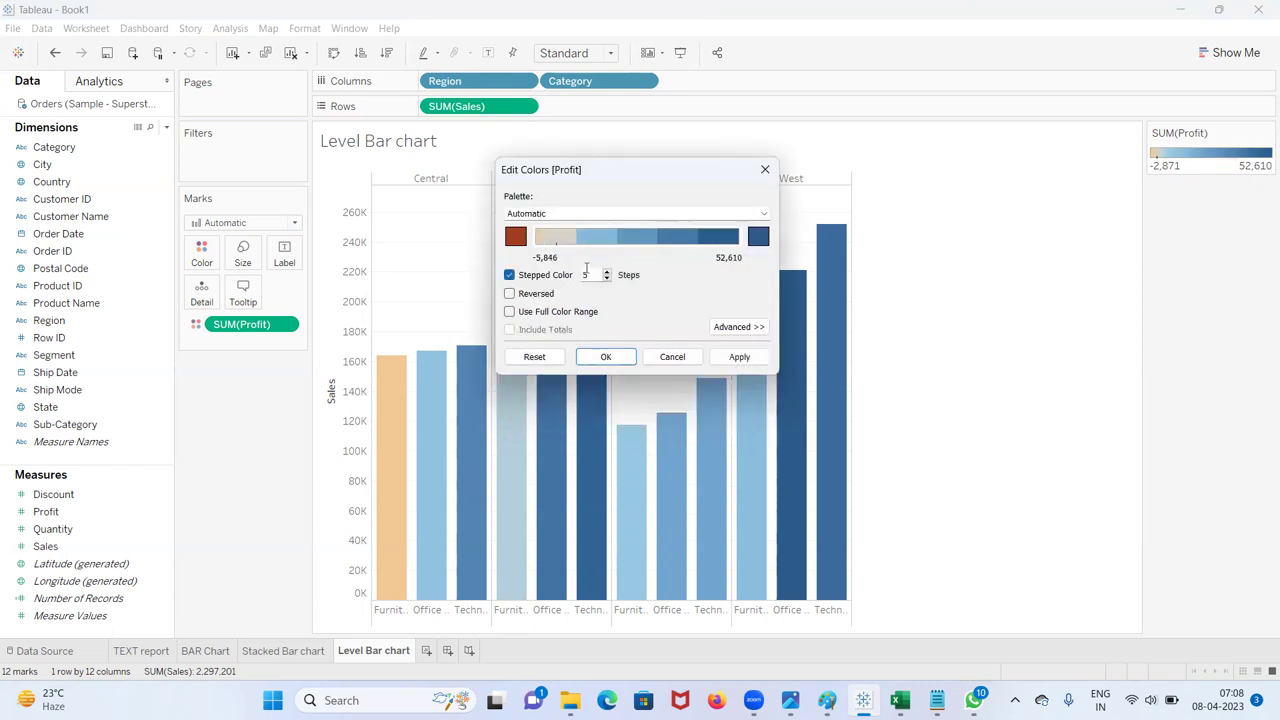
double_click(580, 274)
text(2)
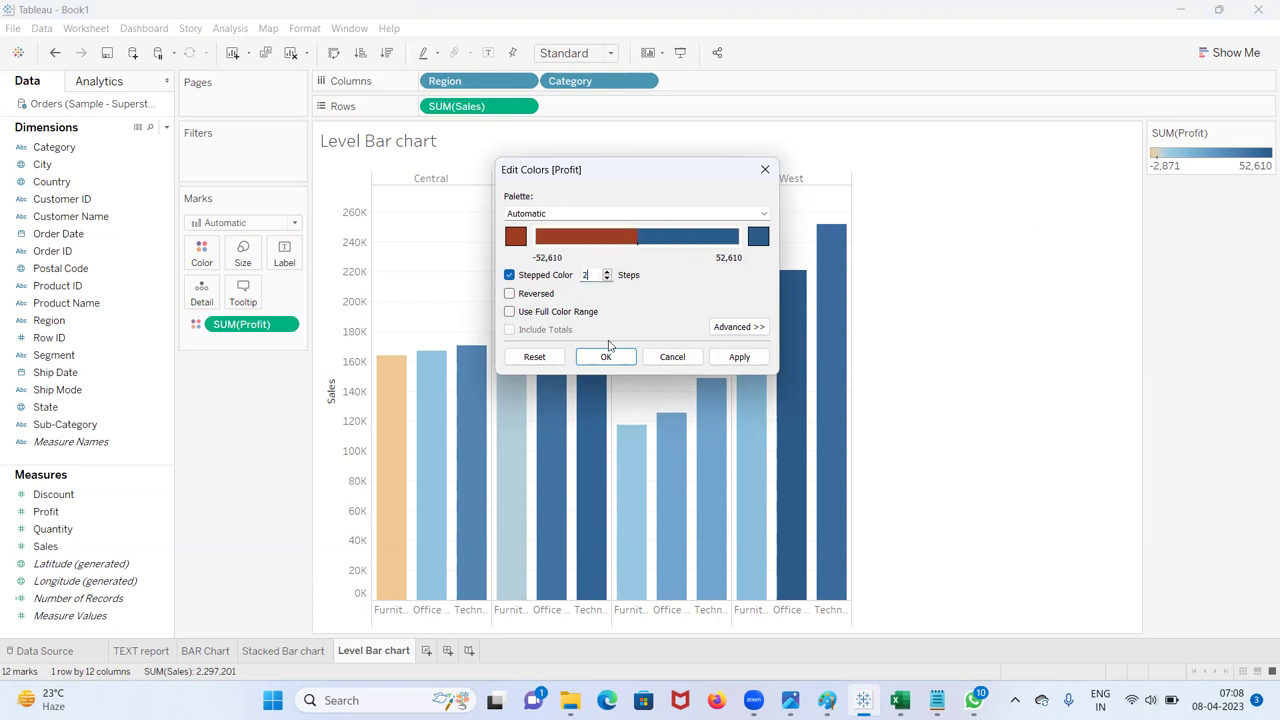
click(739, 357)
click(606, 357)
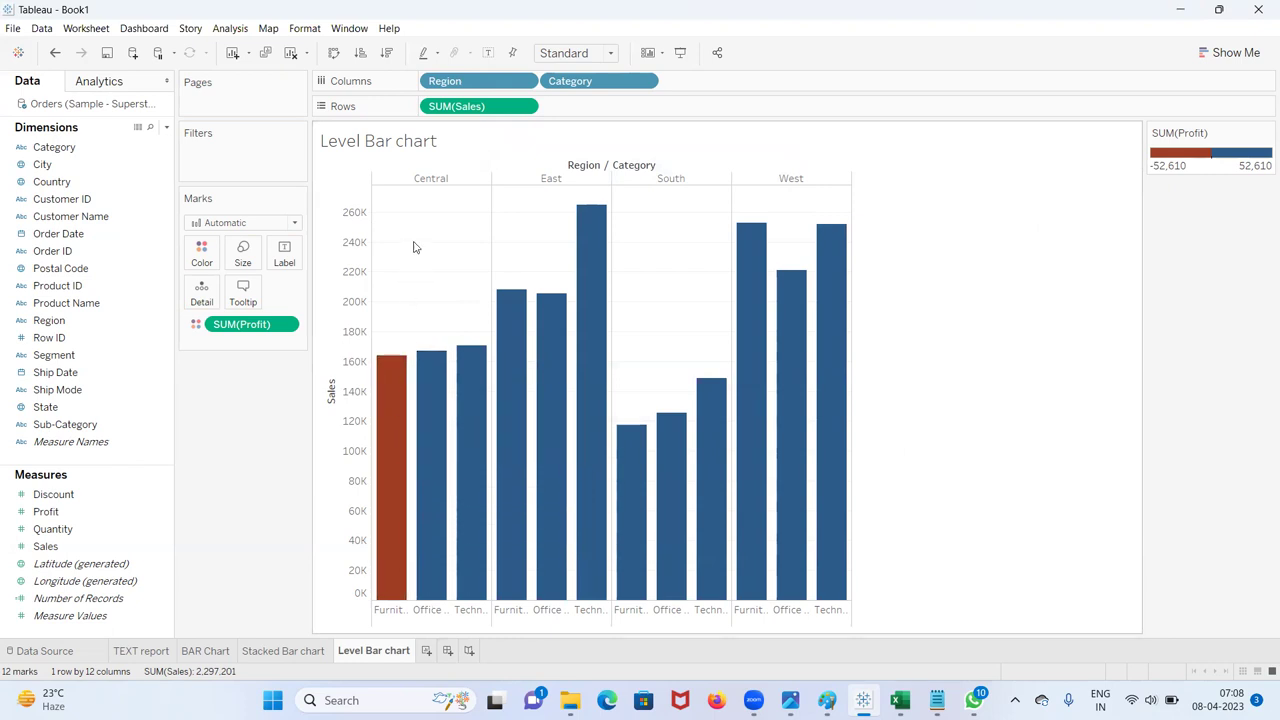
mouse_move(400, 416)
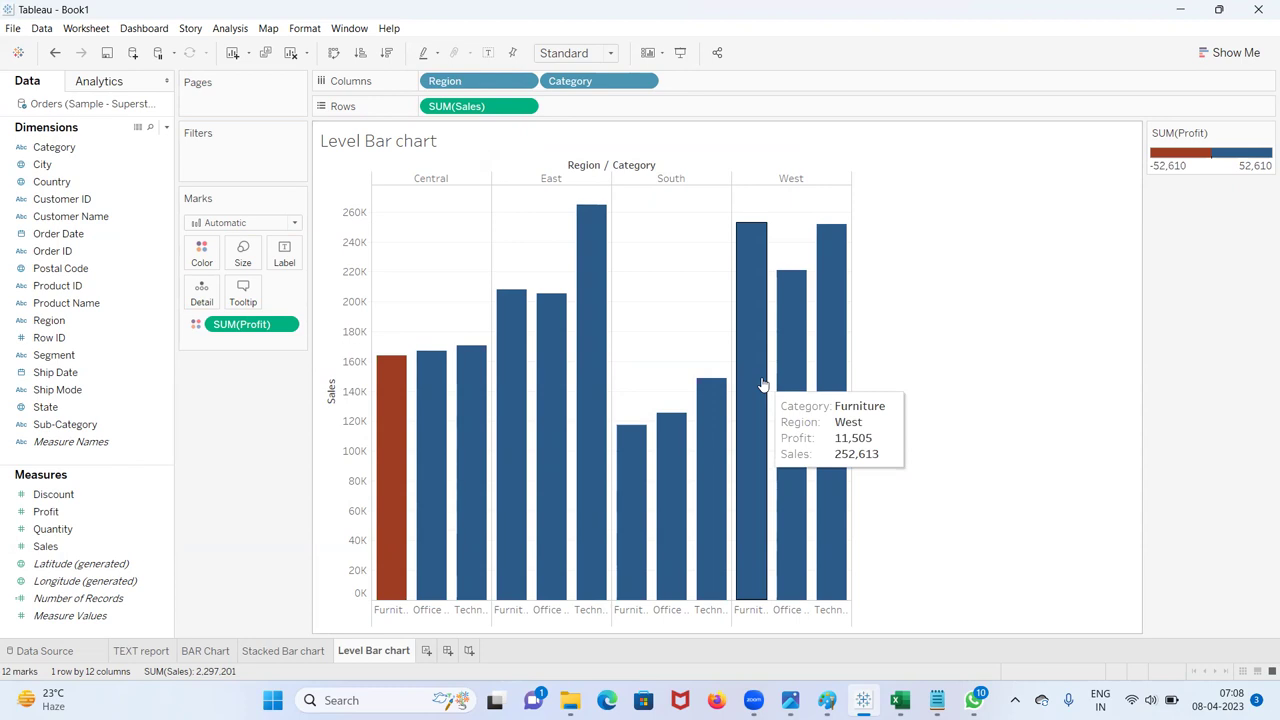
Step: Add another worksheet and name it Interactive Bar chart
click(427, 651)
right_click(433, 652)
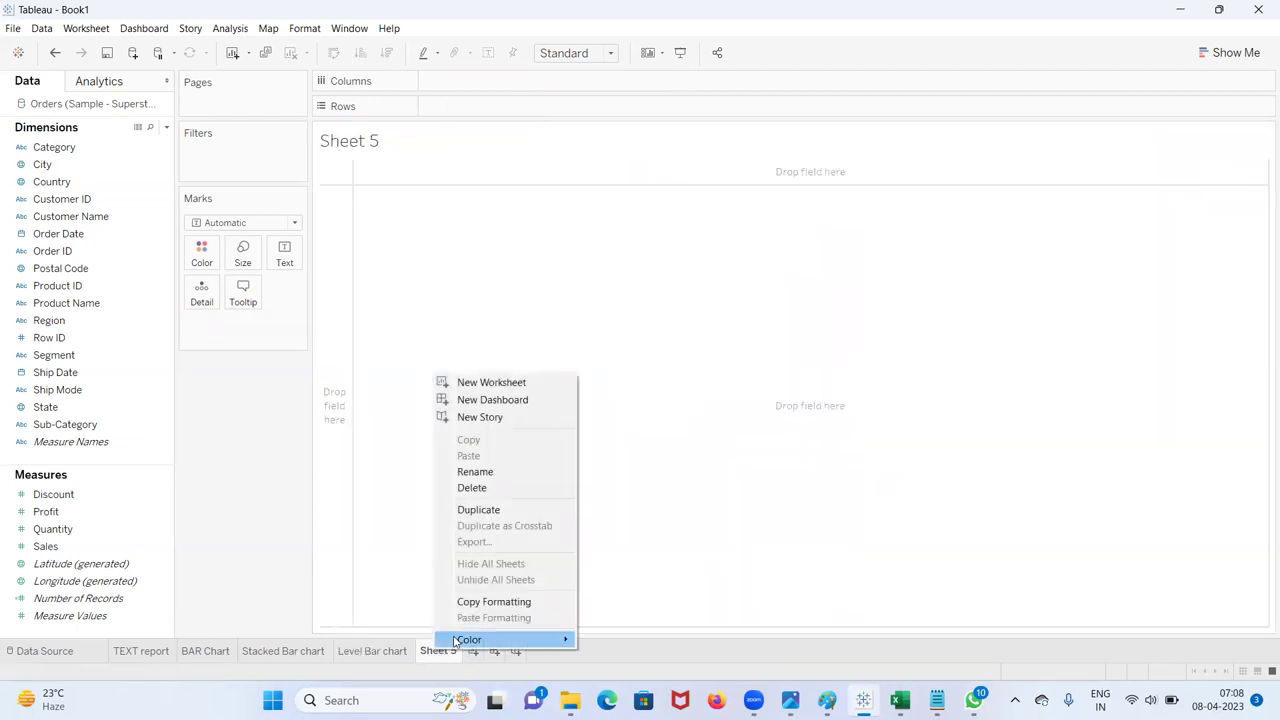
click(478, 471)
text(Interactive Bar chart)
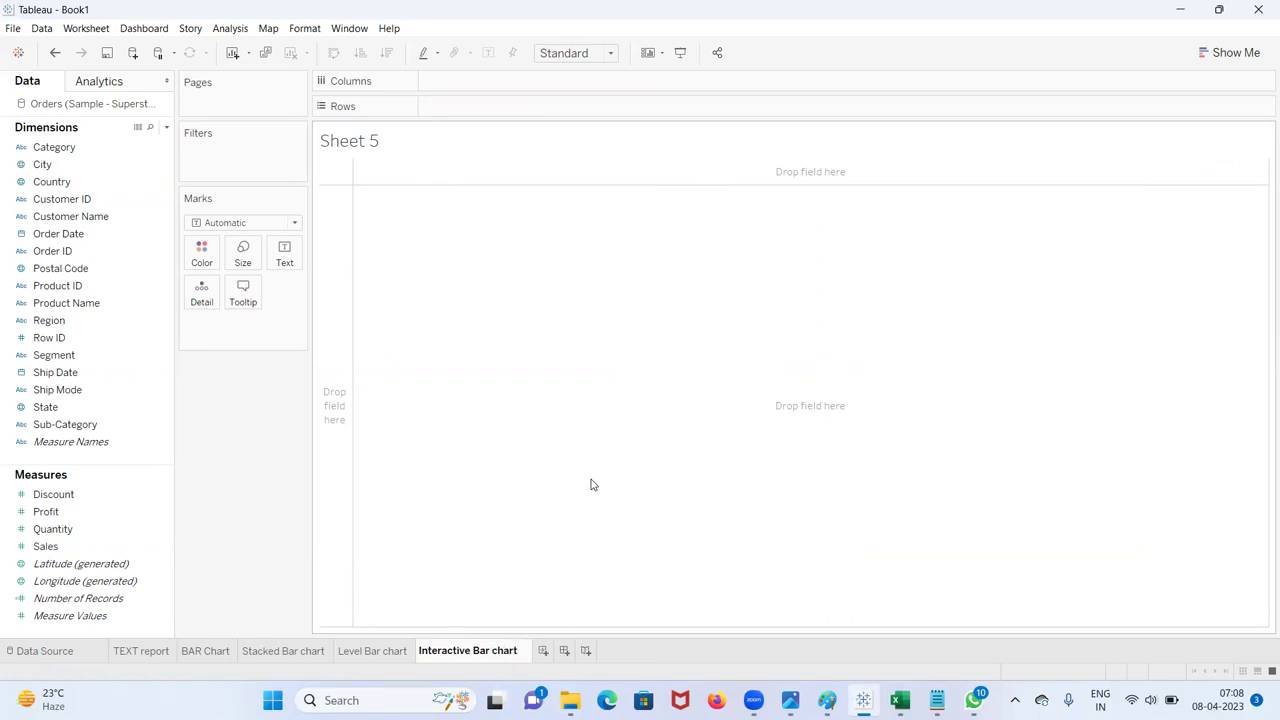
key(Return)
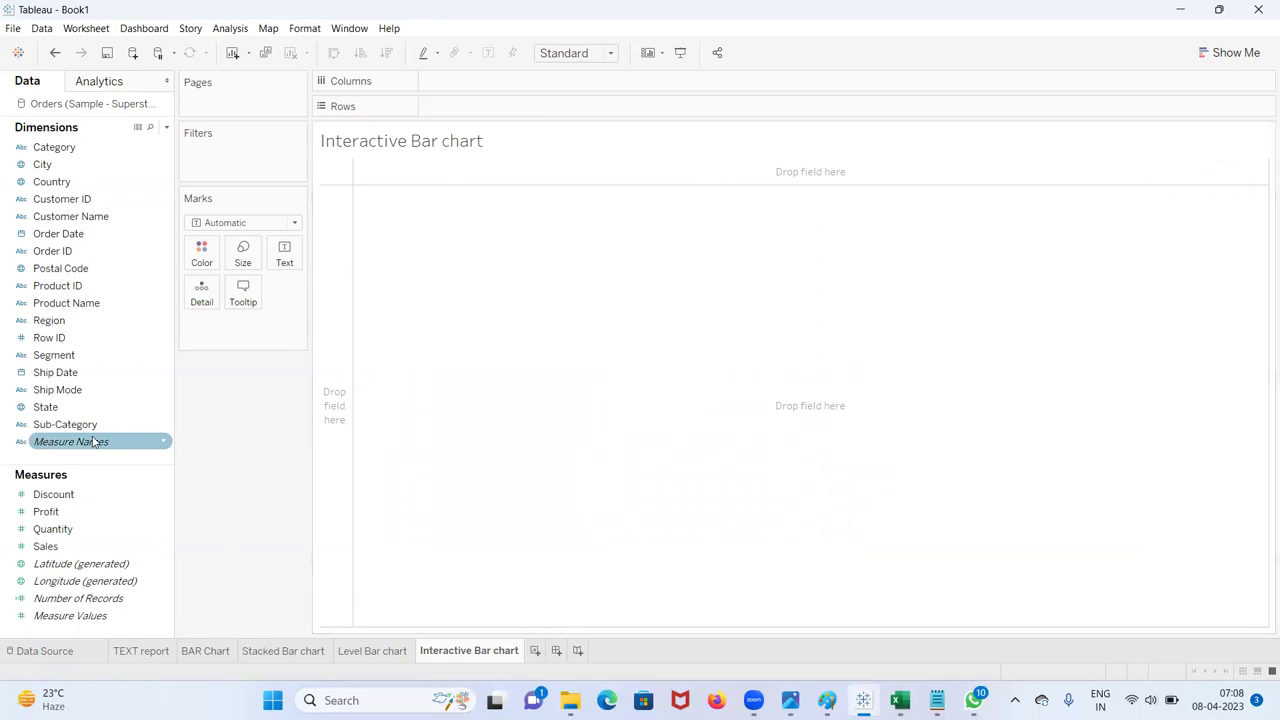
Step: Build a vertical bar chart with Sub-Category as columns and the sum of Sales as rows
drag(92, 432, 495, 83)
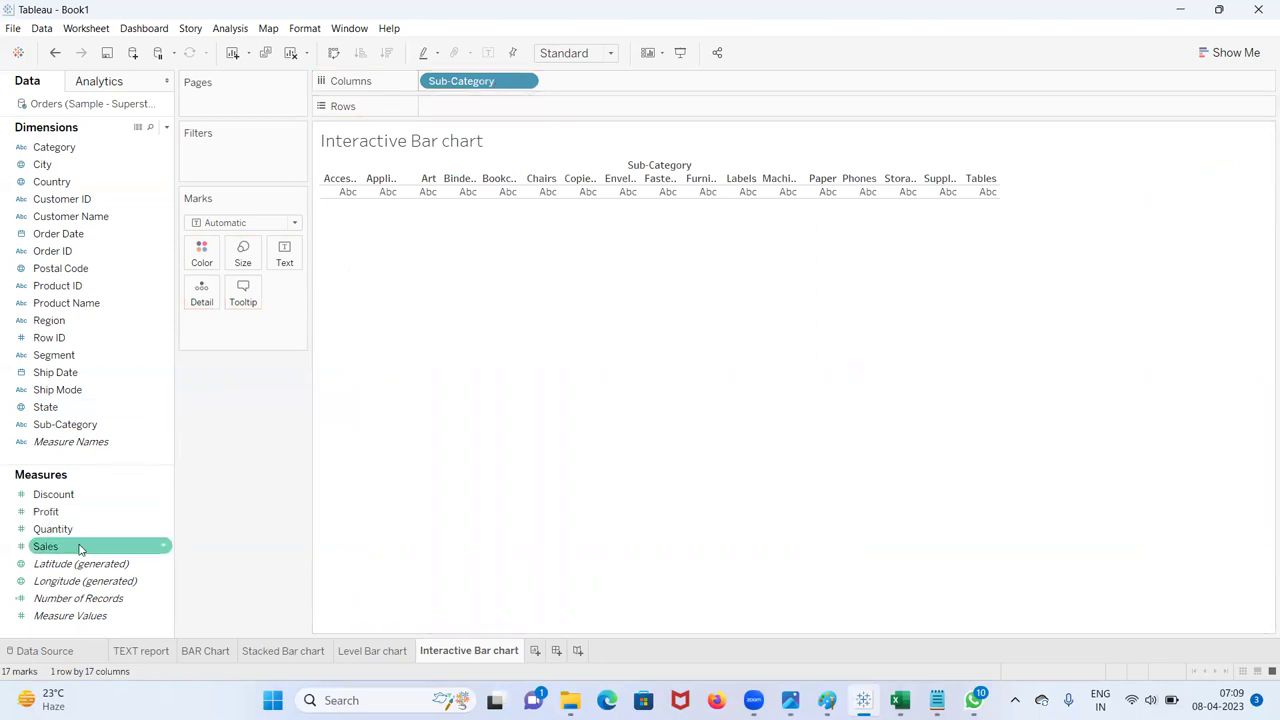
drag(80, 548, 505, 117)
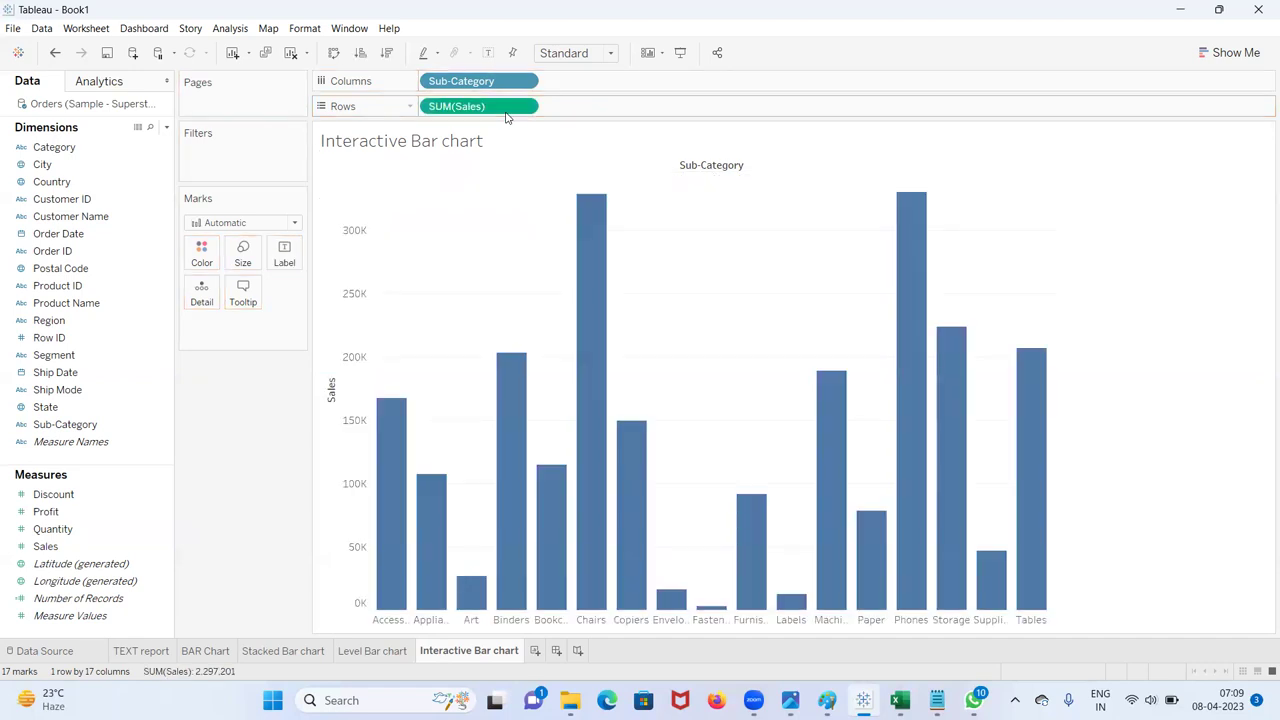
Step: Add a Category filter that uses all values, and show its filter control beside the chart
click(68, 152)
drag(68, 152, 224, 162)
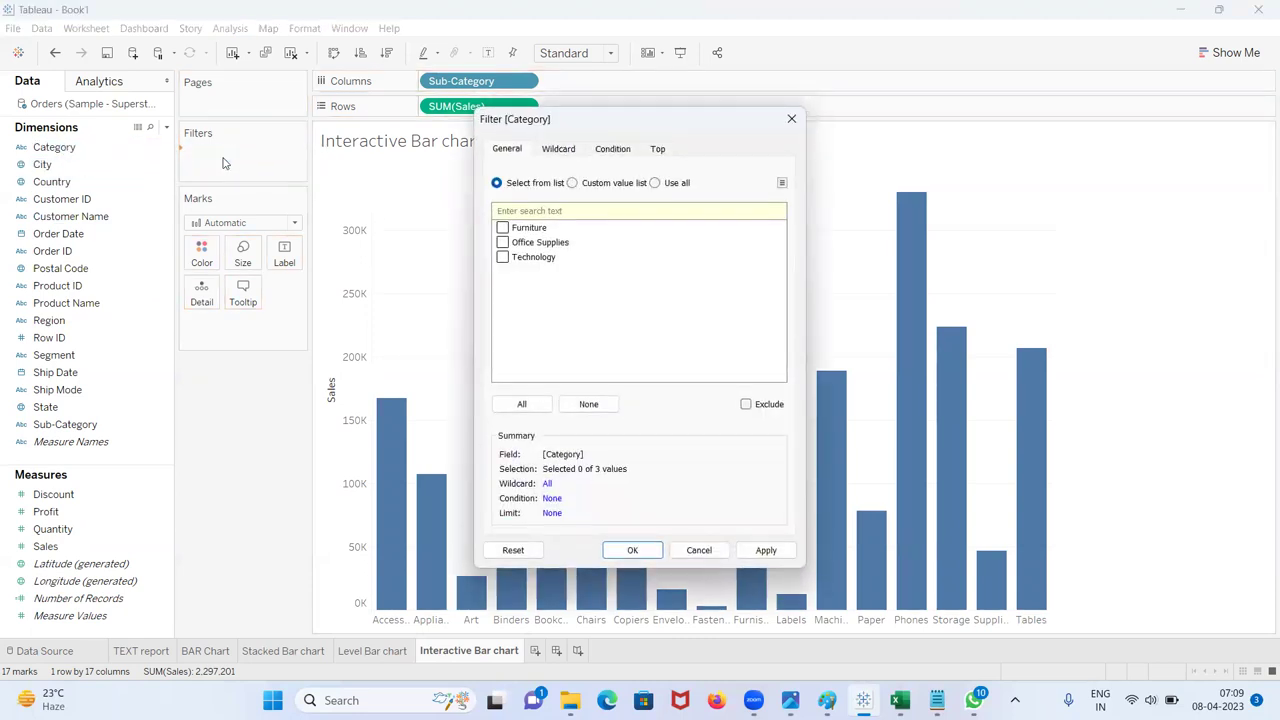
click(654, 183)
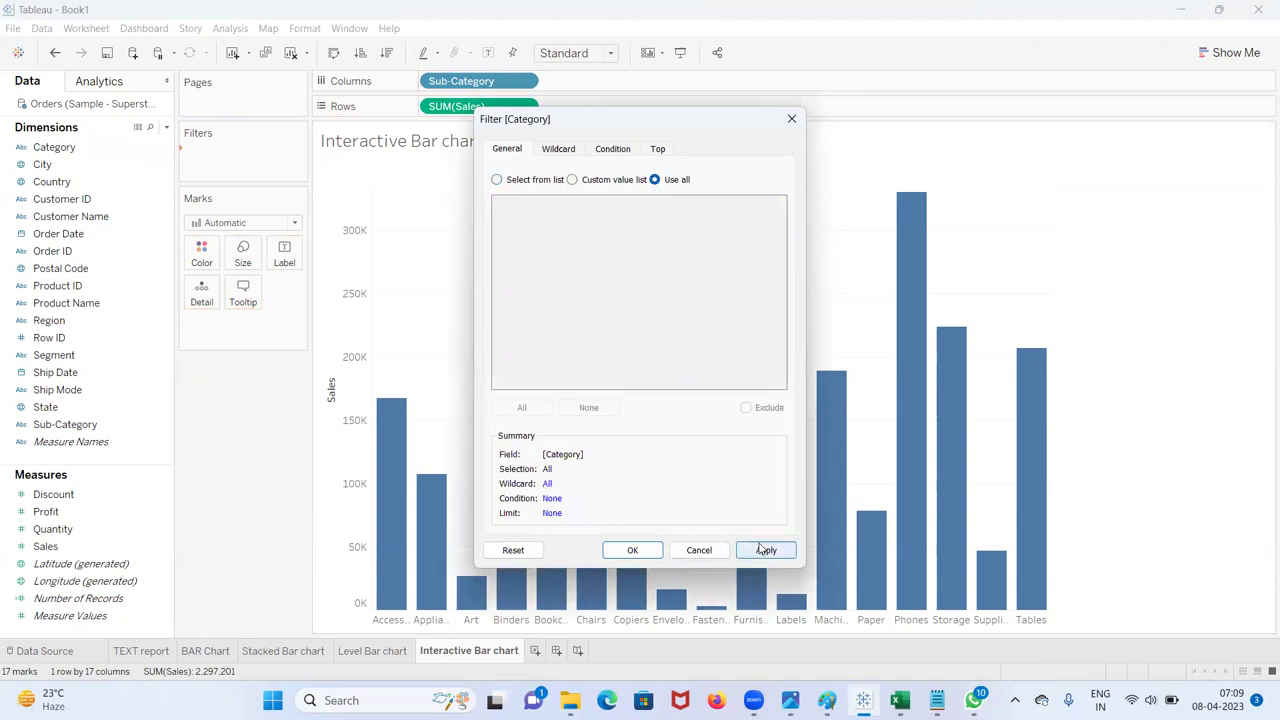
click(766, 550)
click(650, 550)
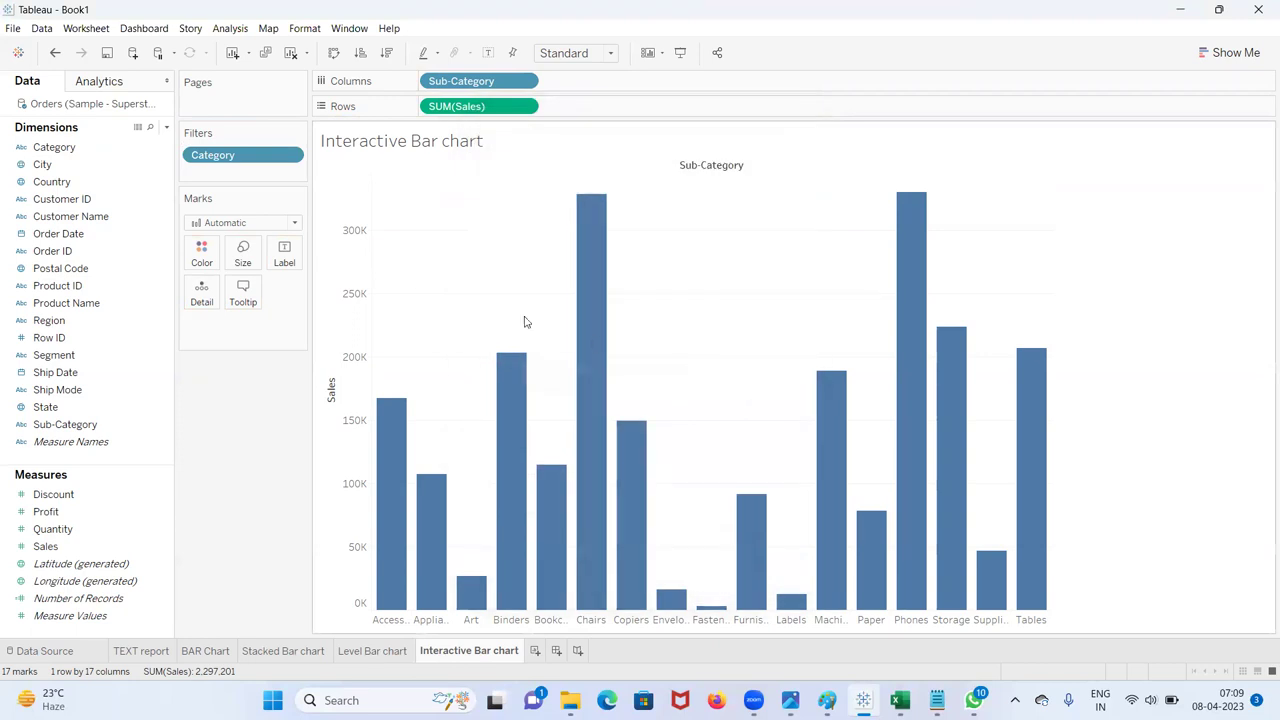
mouse_move(607, 398)
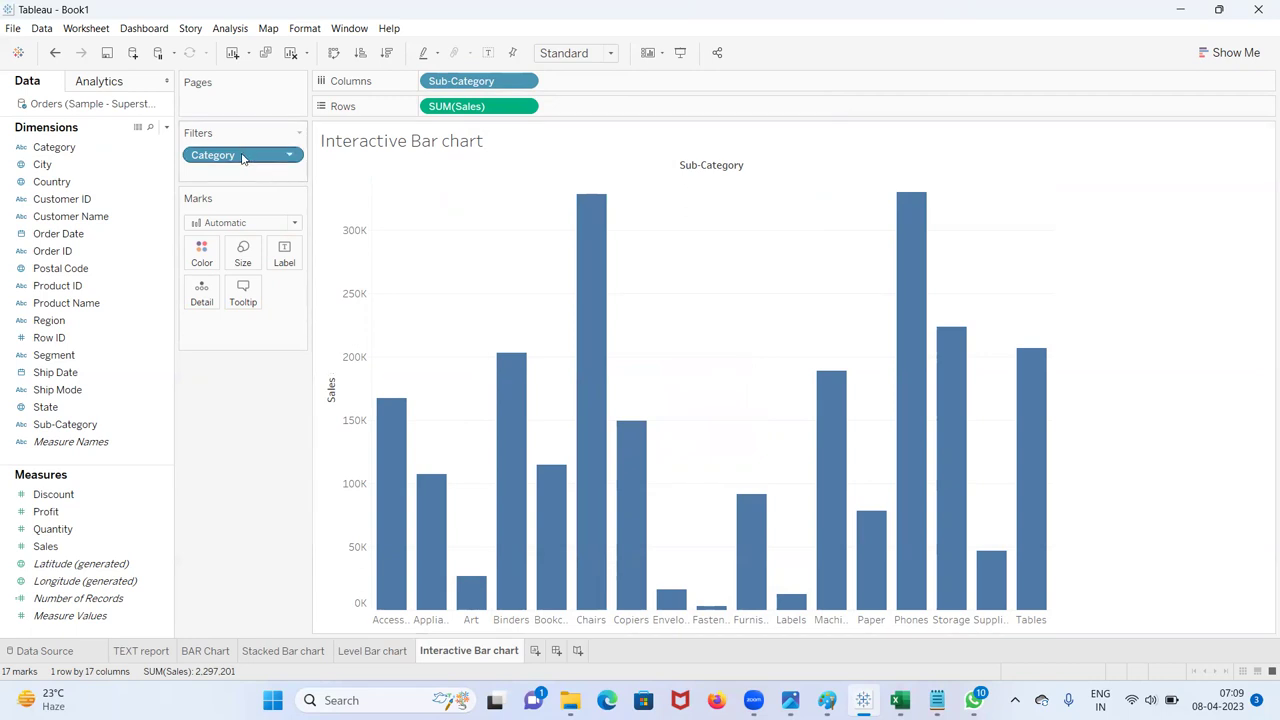
click(288, 156)
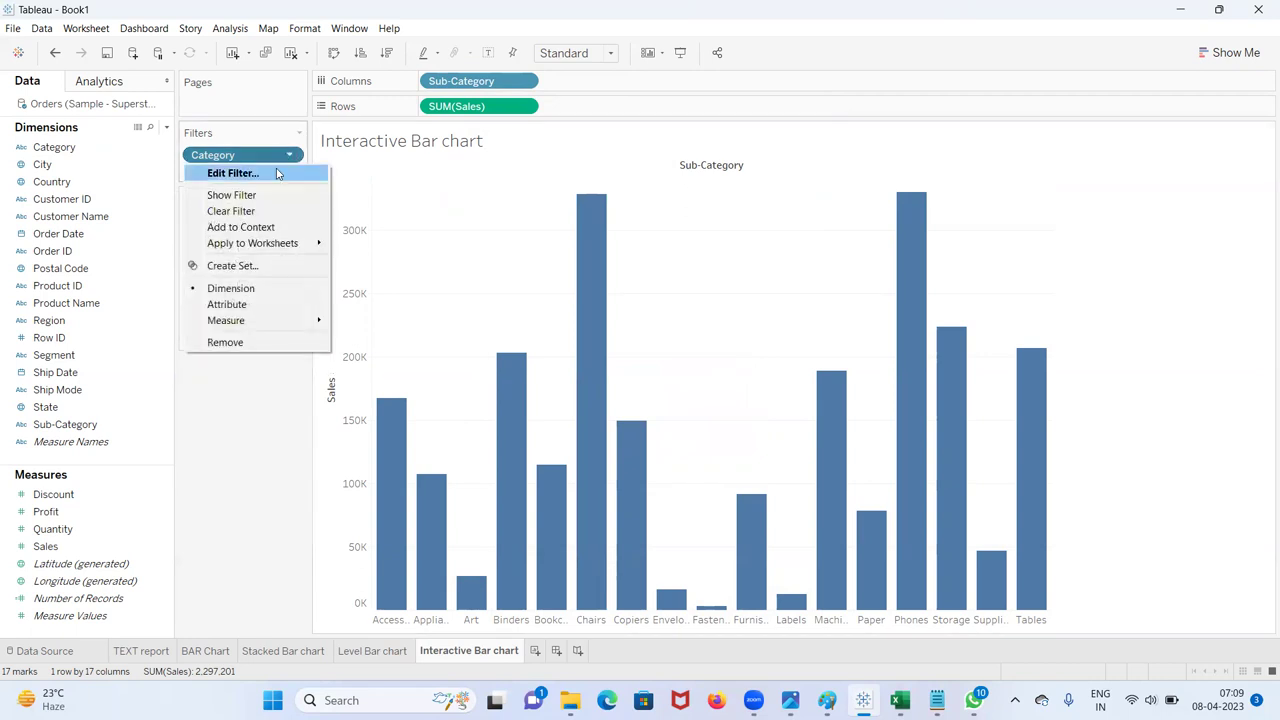
click(266, 194)
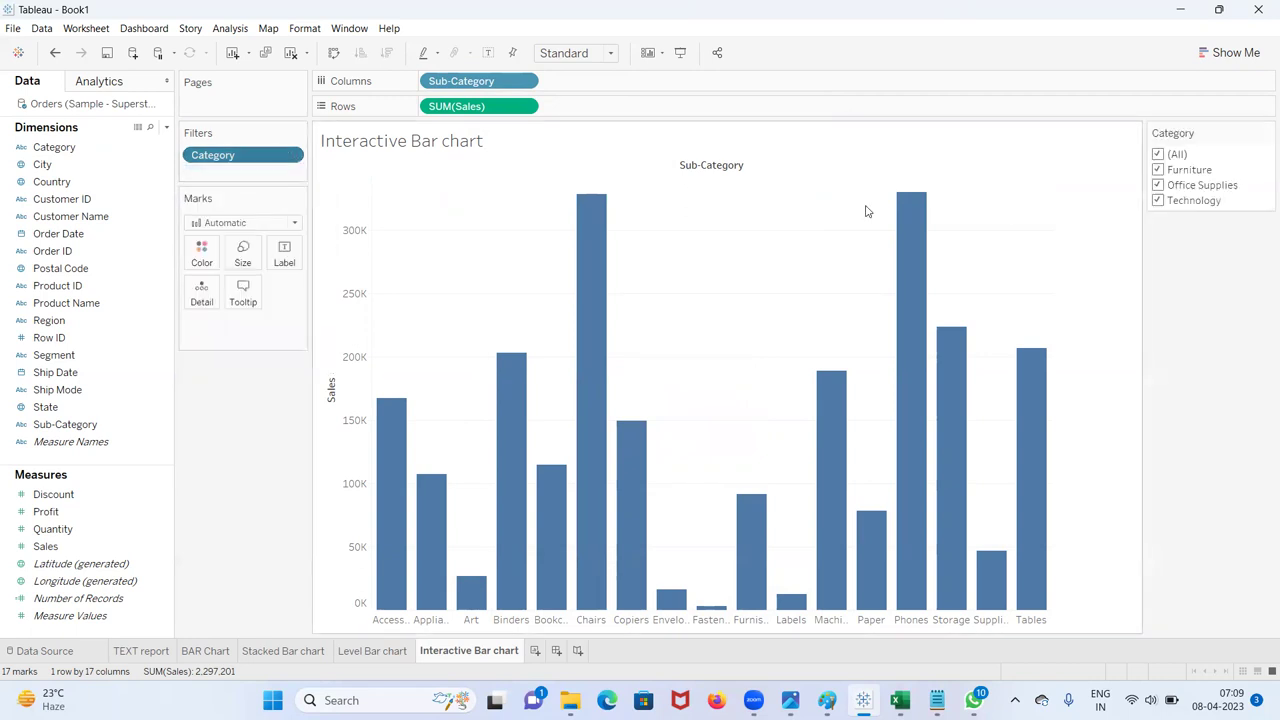
Step: Filter the chart to only Technology, only Office Supplies and only Furniture in turn, and restore all categories
click(1159, 169)
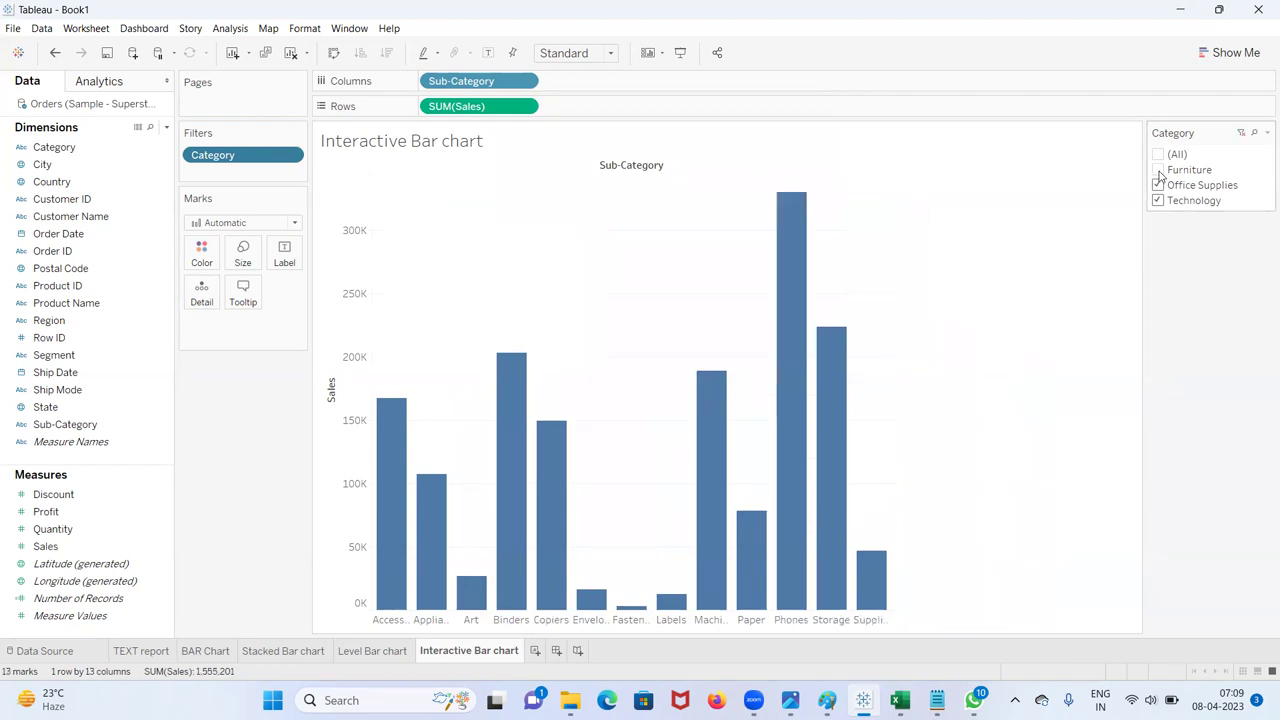
click(1159, 186)
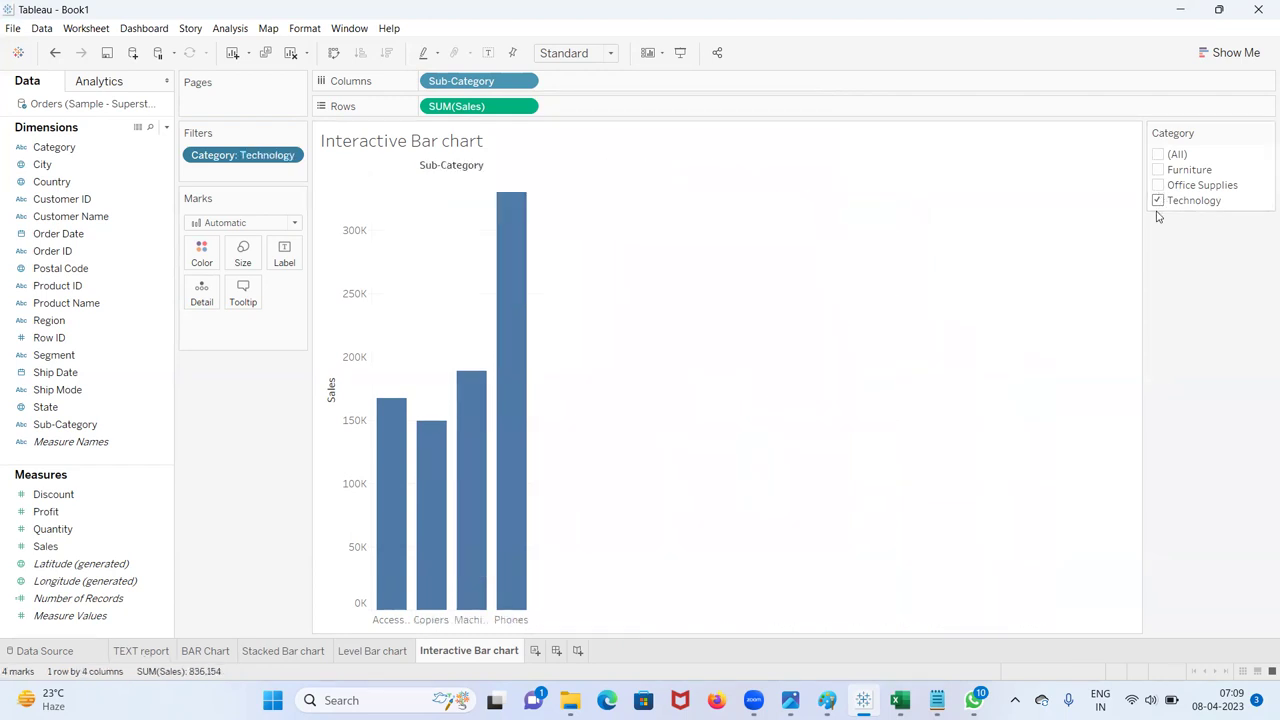
mouse_move(522, 326)
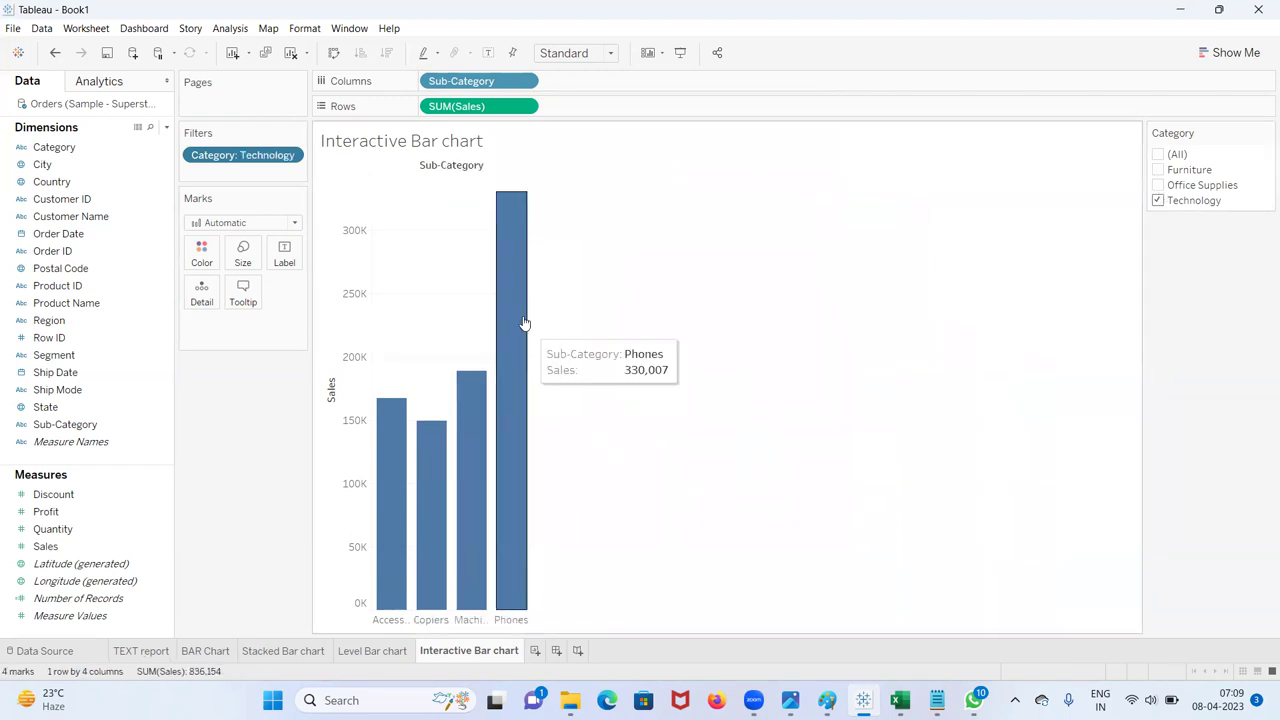
click(1159, 186)
click(1158, 201)
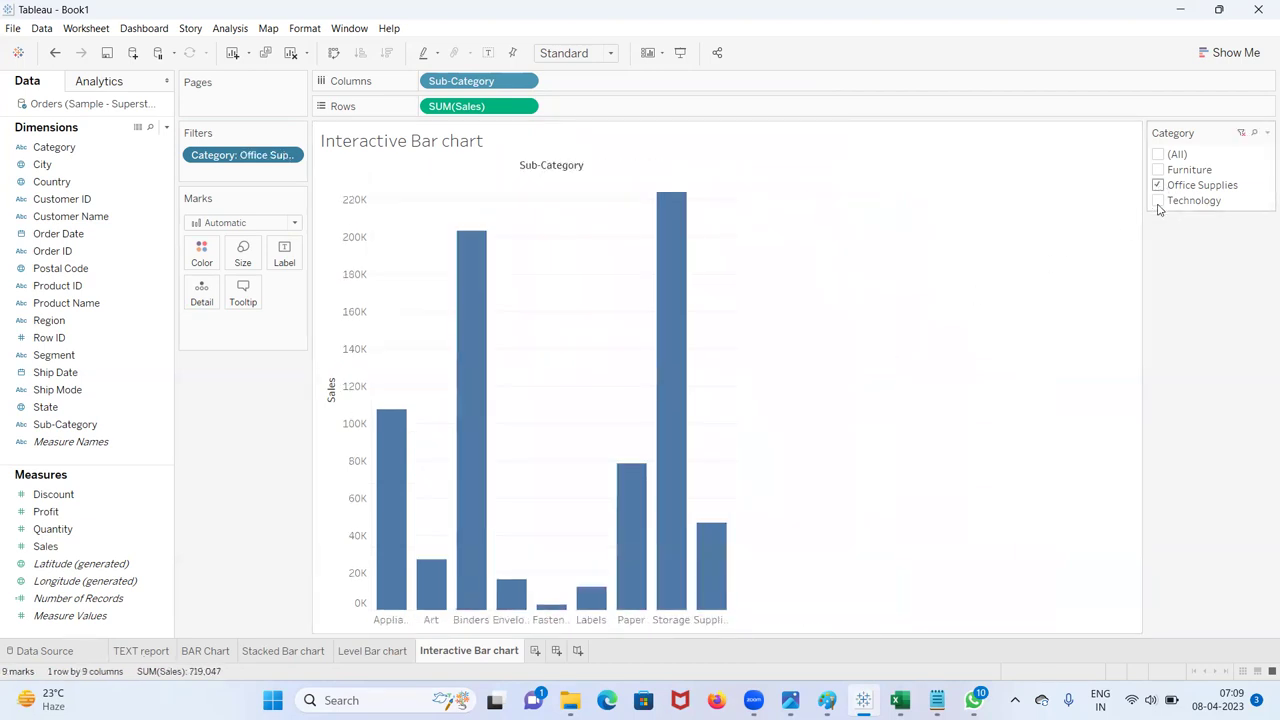
click(1158, 170)
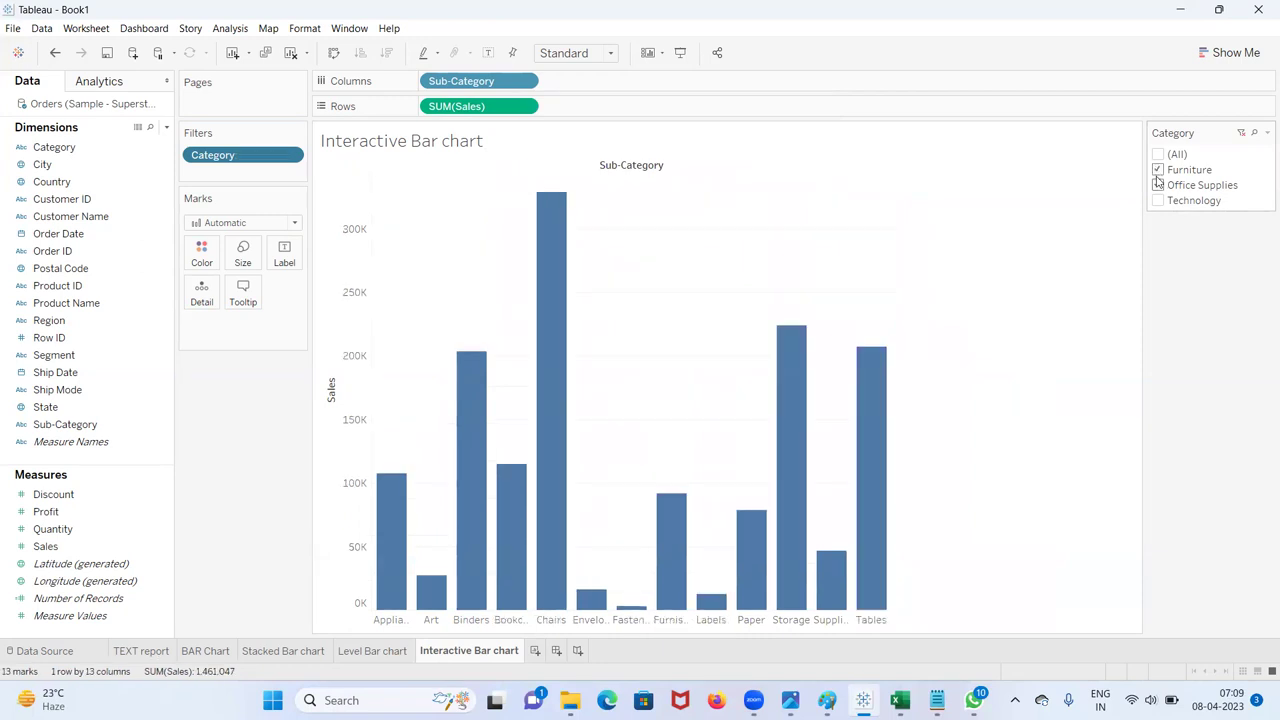
click(1158, 185)
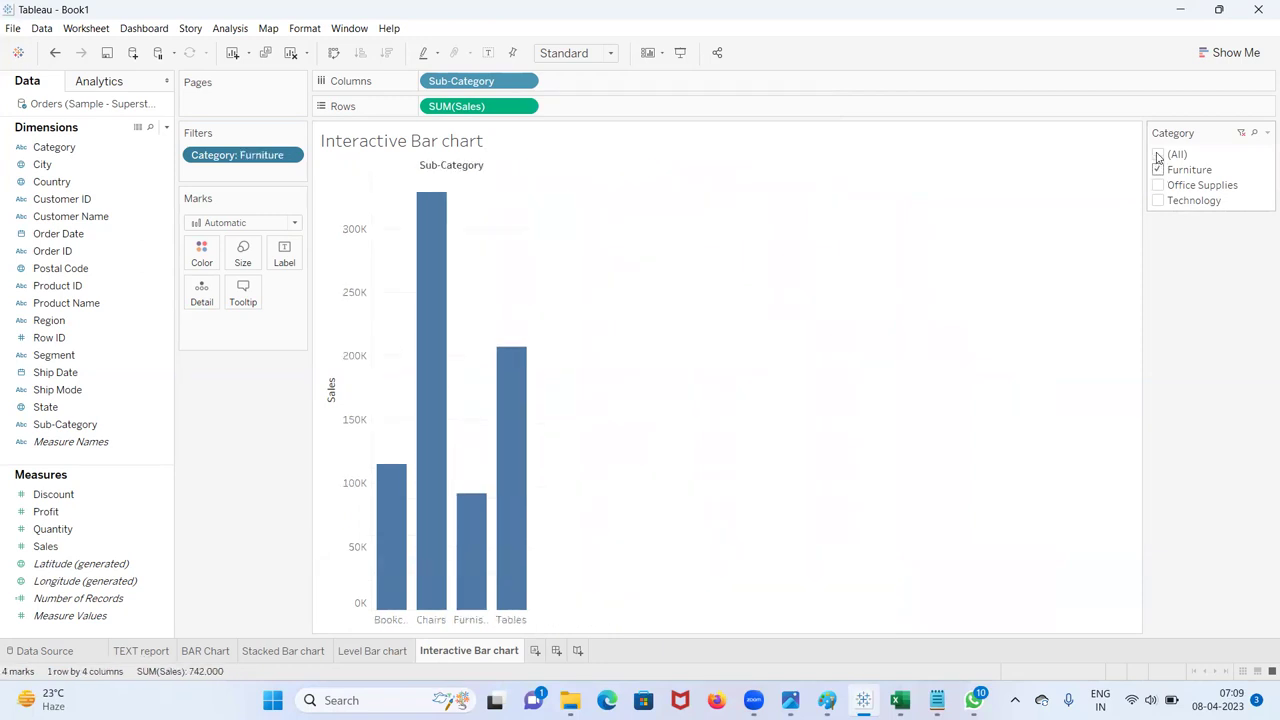
click(1158, 155)
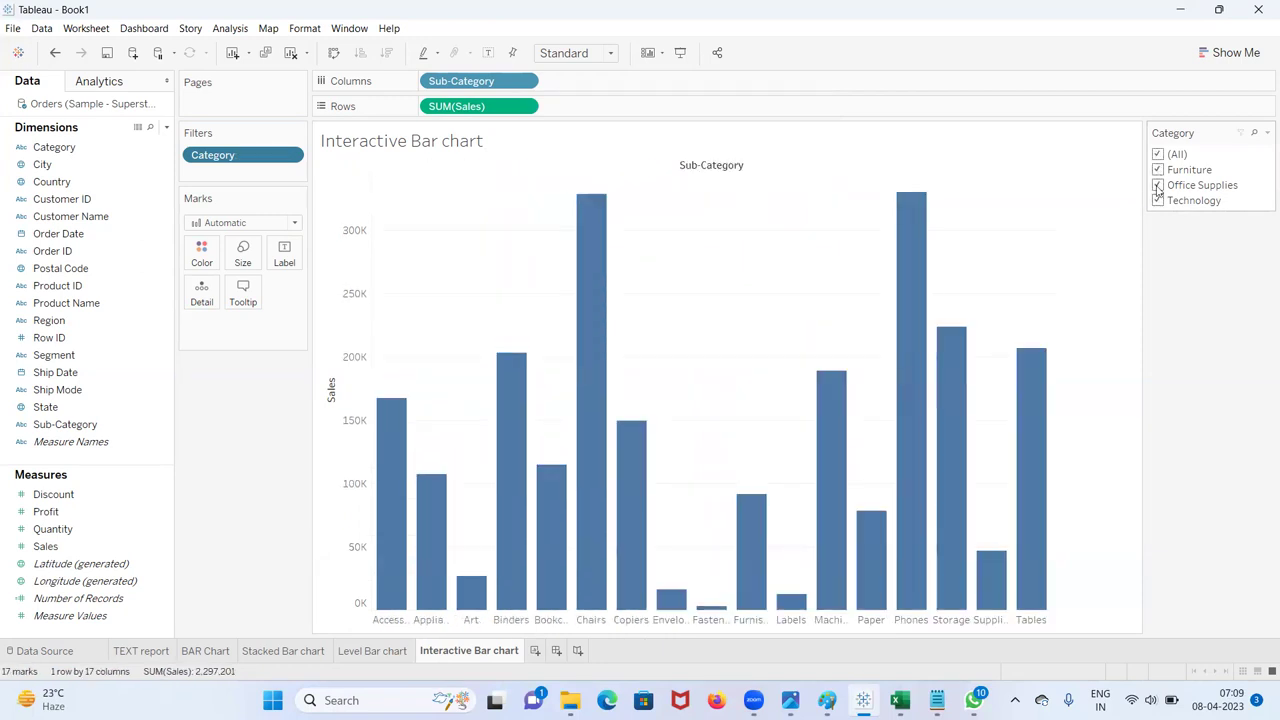
Step: Deselect all three categories in the Category filter and select each of them again
click(1158, 185)
click(1158, 201)
click(1158, 170)
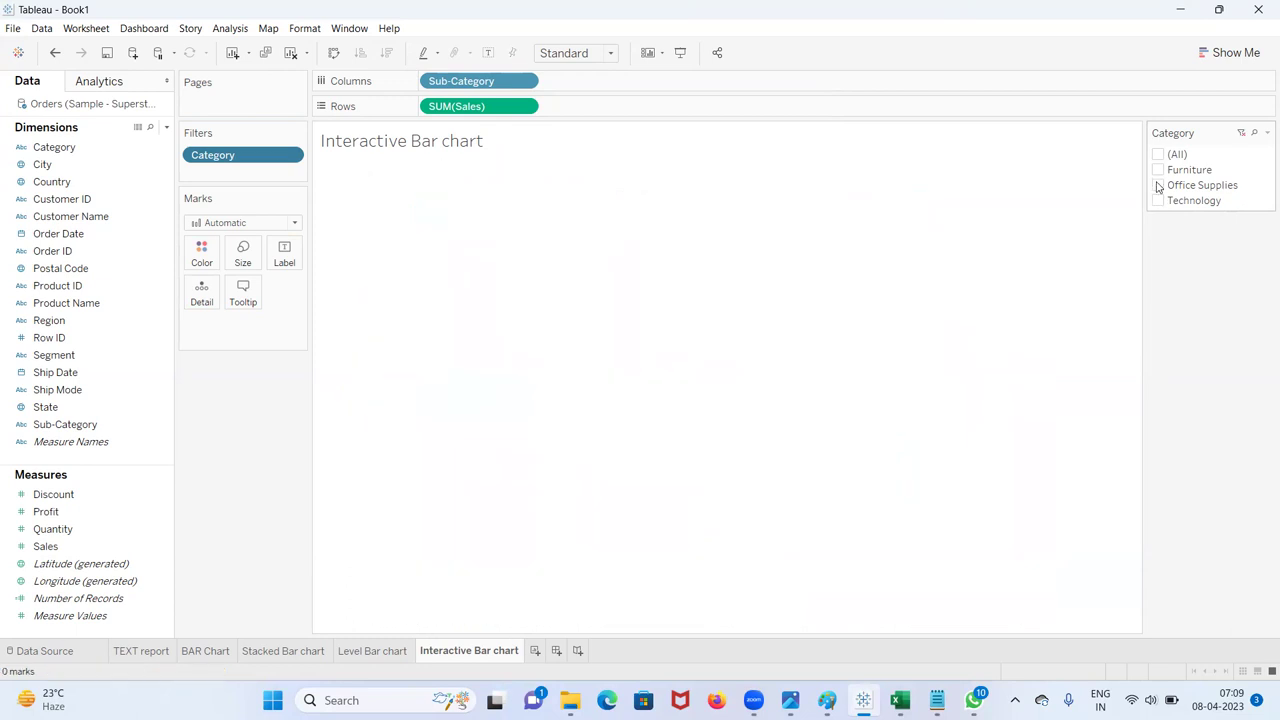
click(1158, 185)
click(1158, 201)
click(1158, 170)
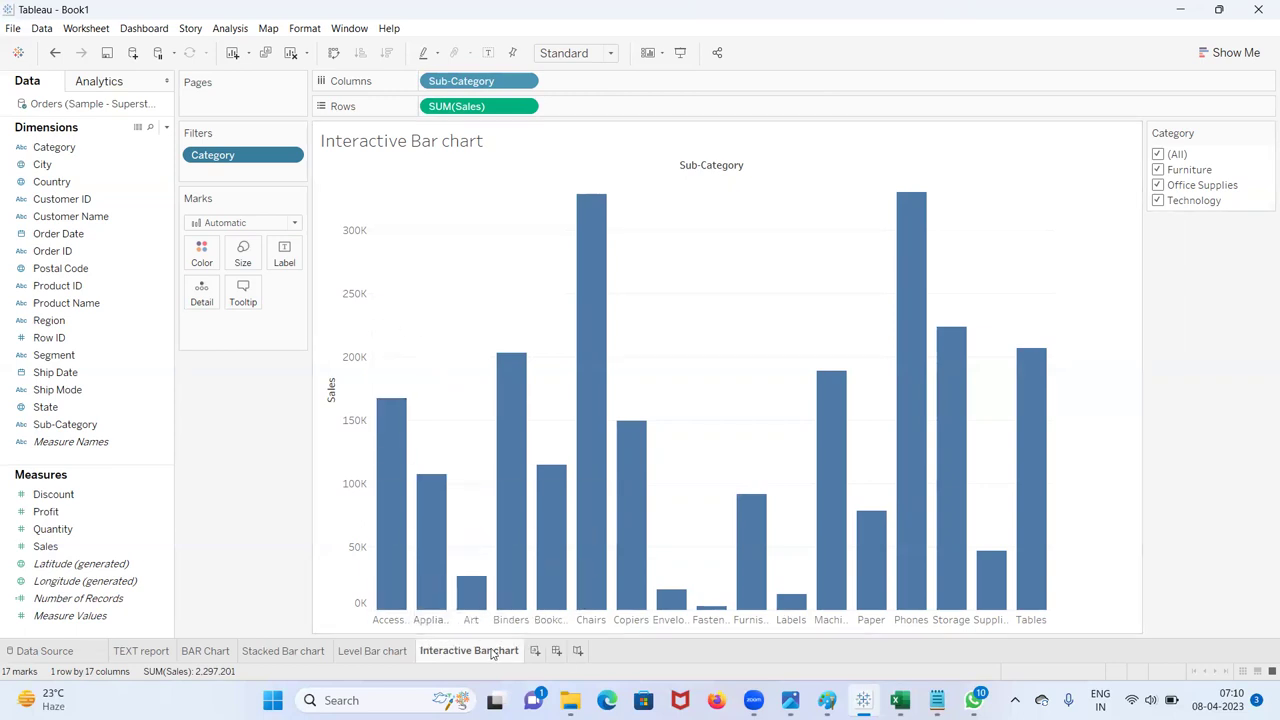
Step: Add another worksheet and build a horizontal bar chart with Sub-Category as rows and the sum of Sales as columns
click(535, 651)
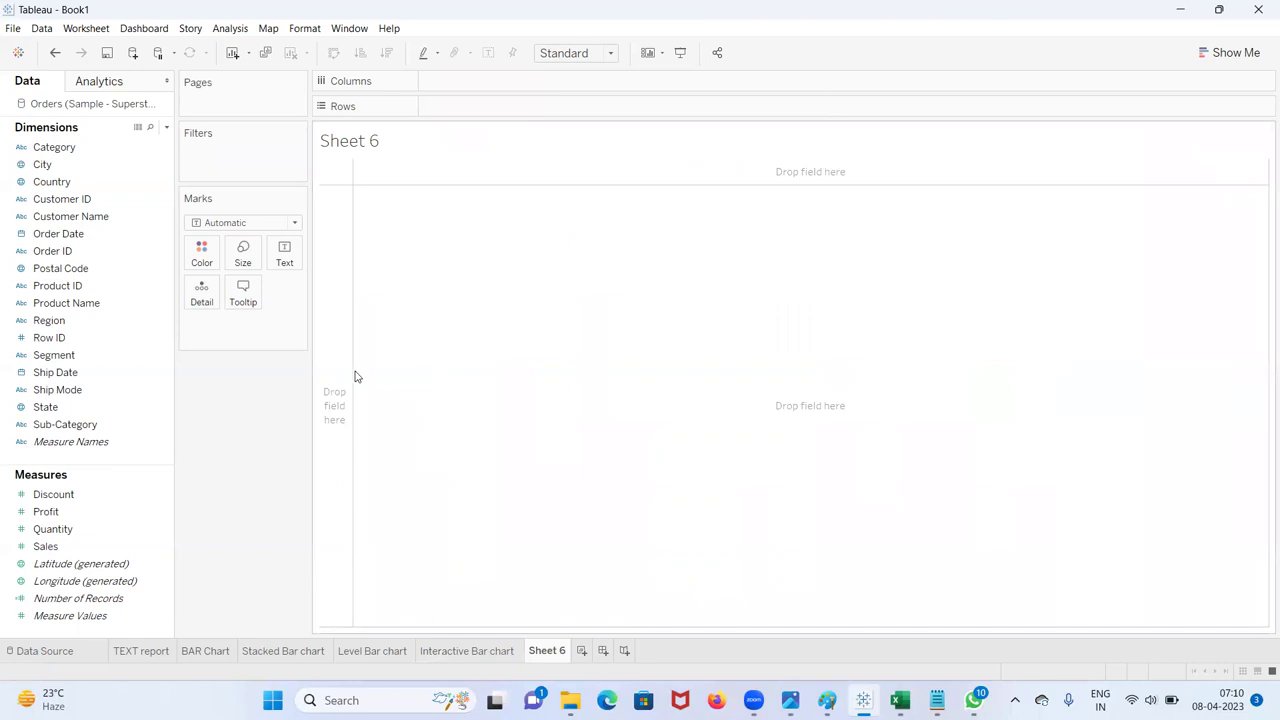
drag(107, 437, 530, 107)
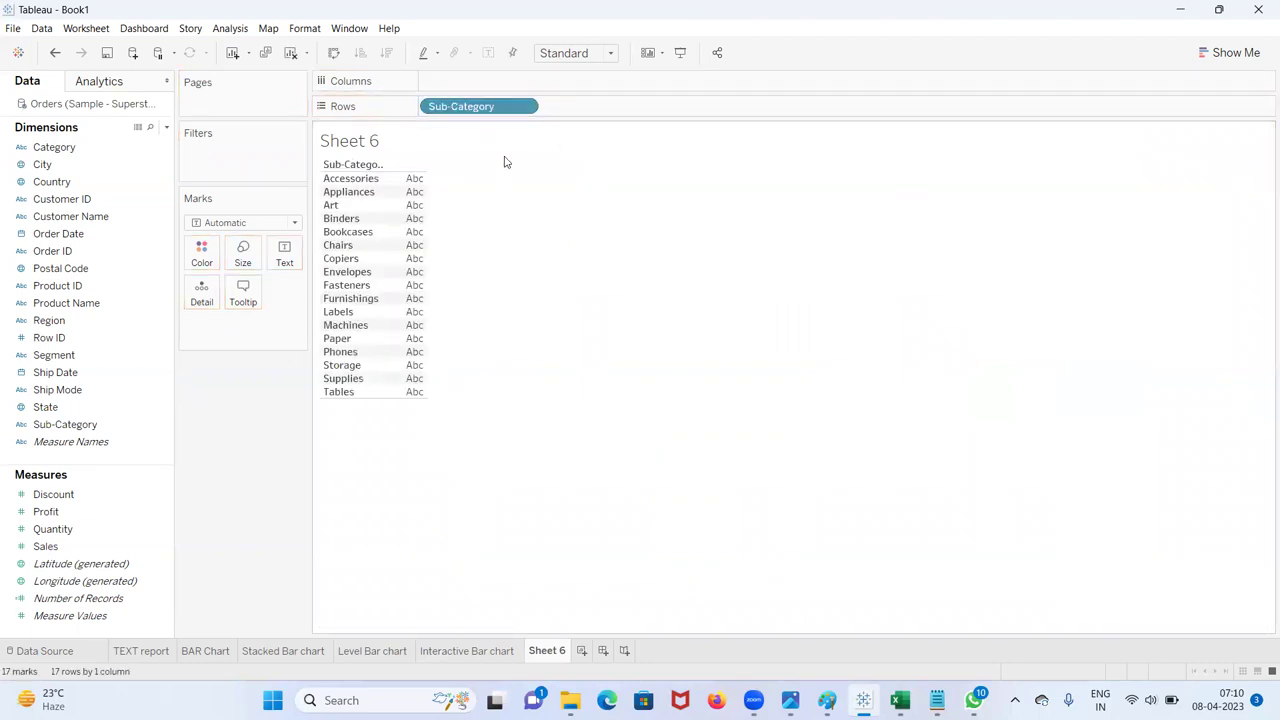
drag(46, 546, 480, 86)
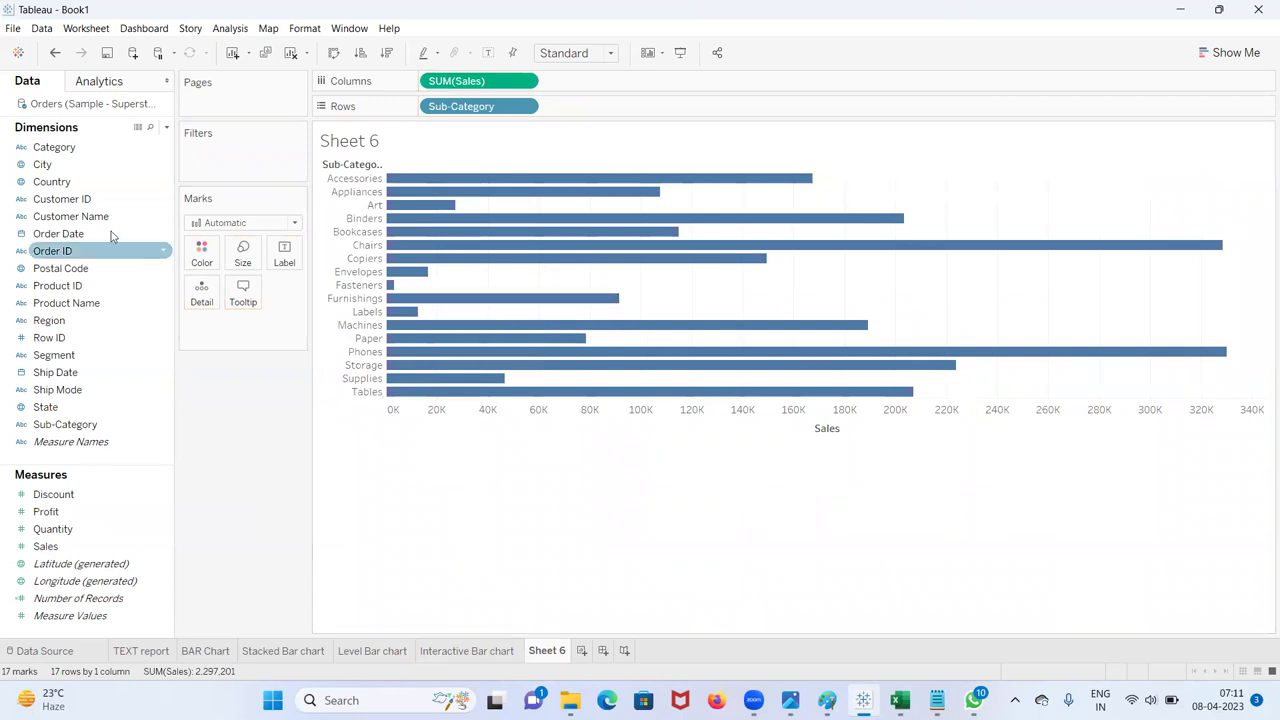
Step: Page the Sub-Category sales bar chart by Region and choose the Central page
drag(63, 329, 226, 109)
mouse_move(409, 397)
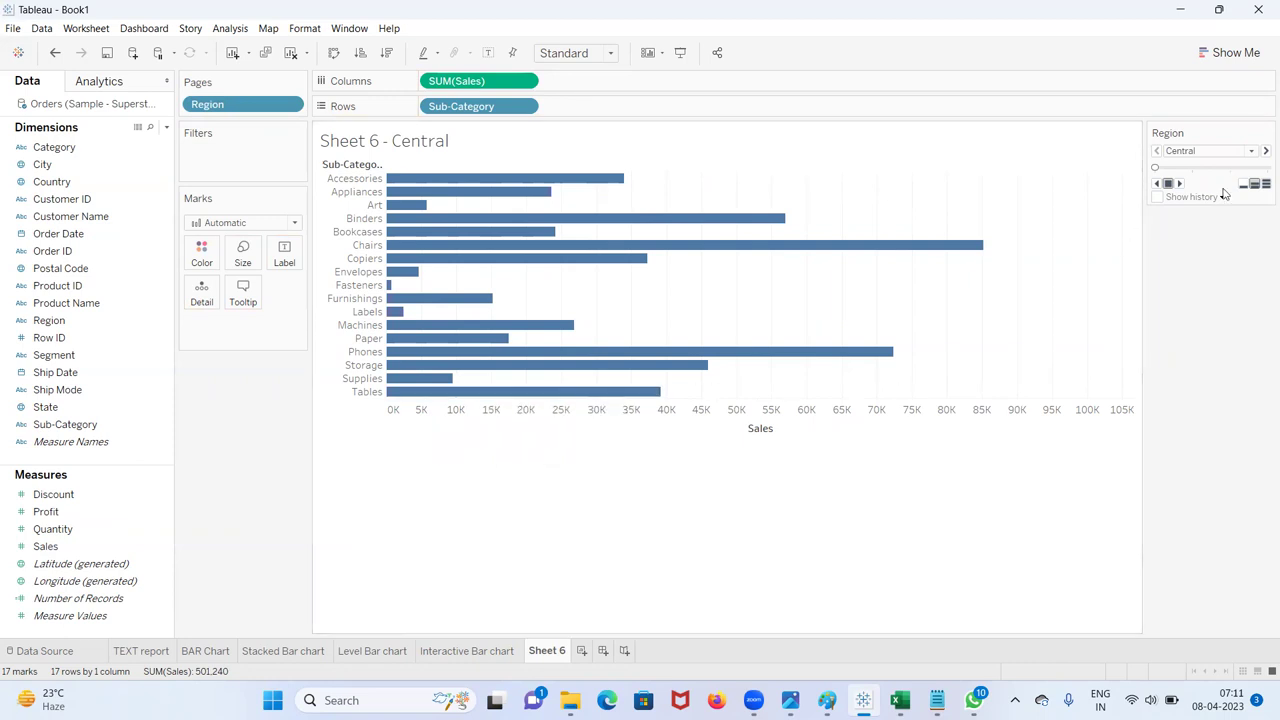
click(1255, 155)
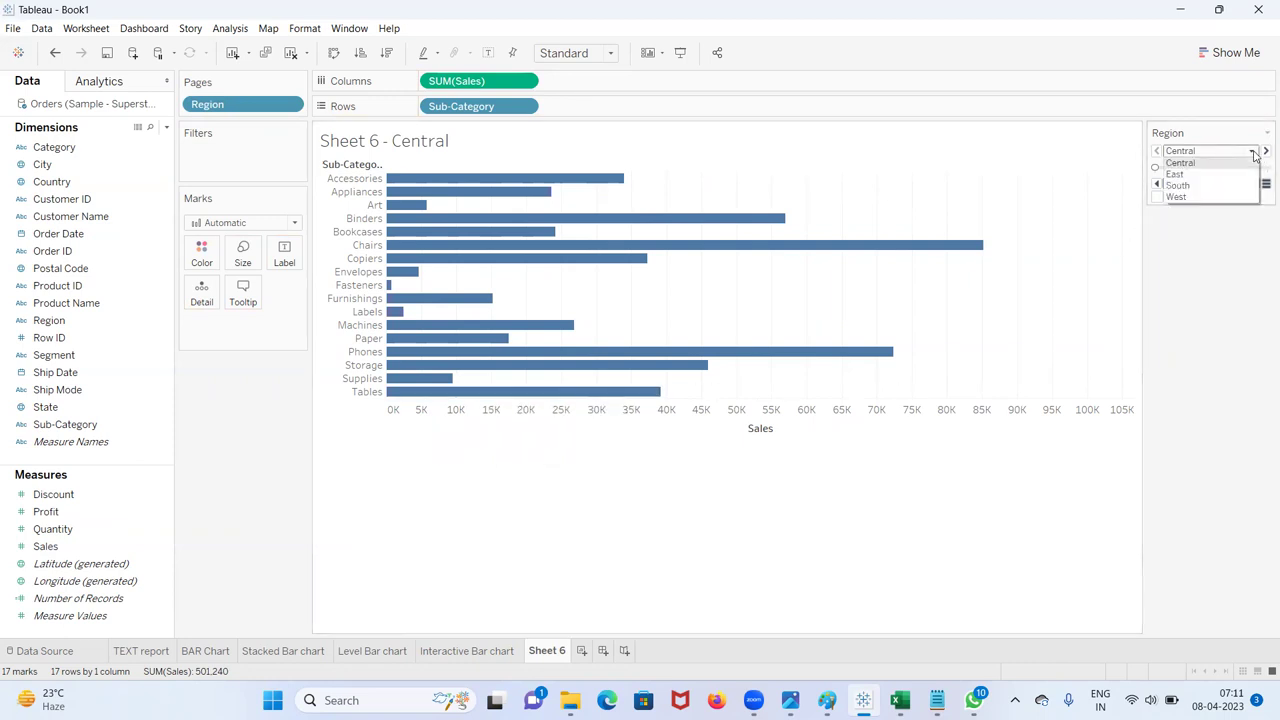
click(1194, 166)
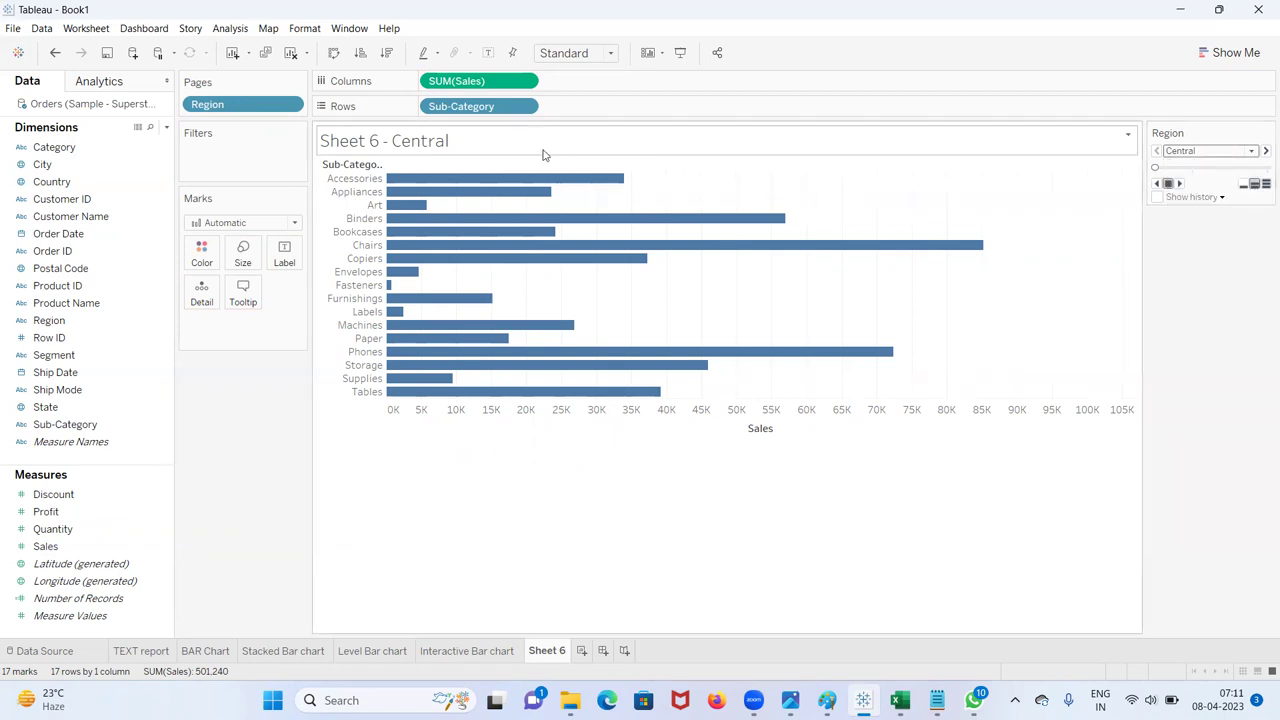
Step: View the chart's Region pages for East, South and West one after another
click(1251, 152)
click(1208, 174)
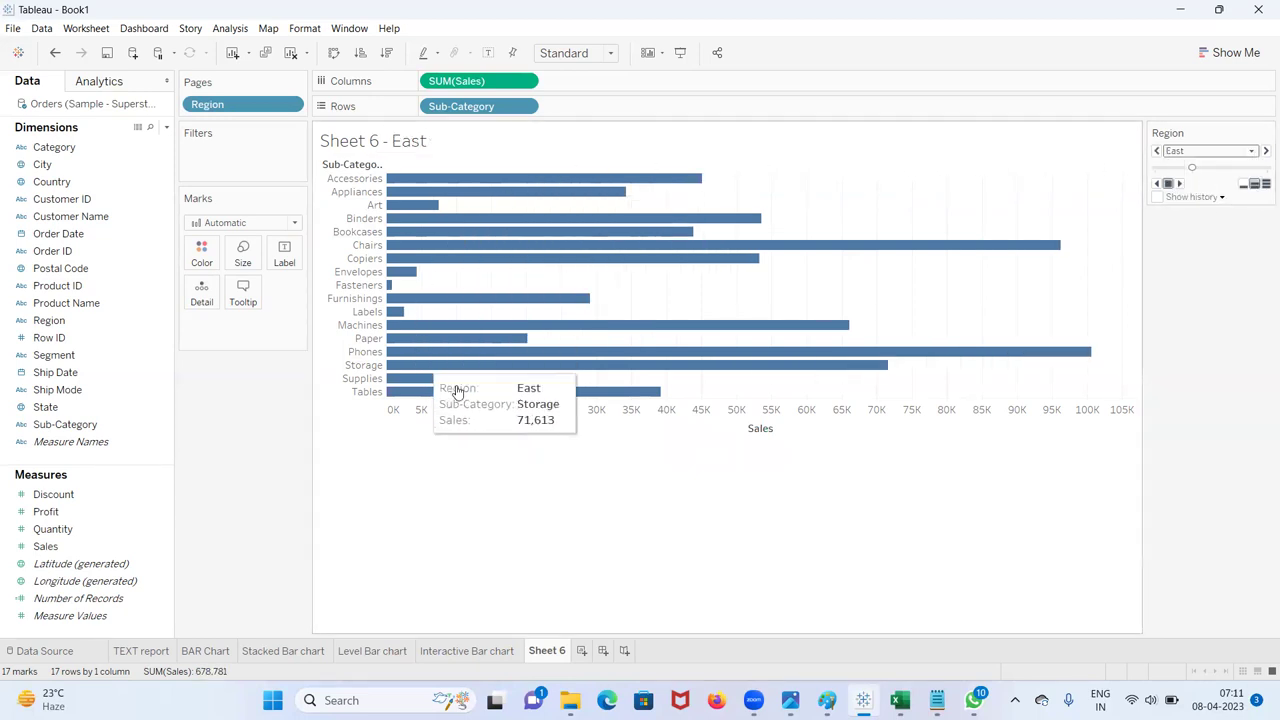
click(1251, 152)
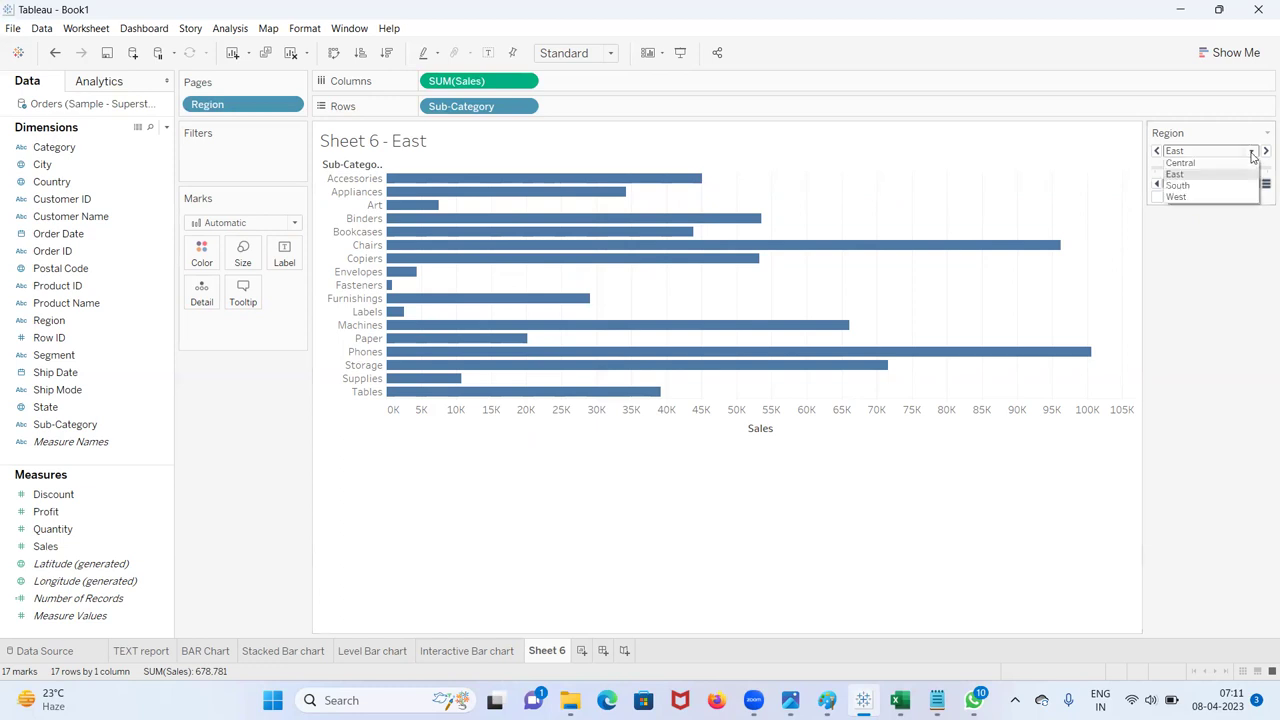
click(1198, 185)
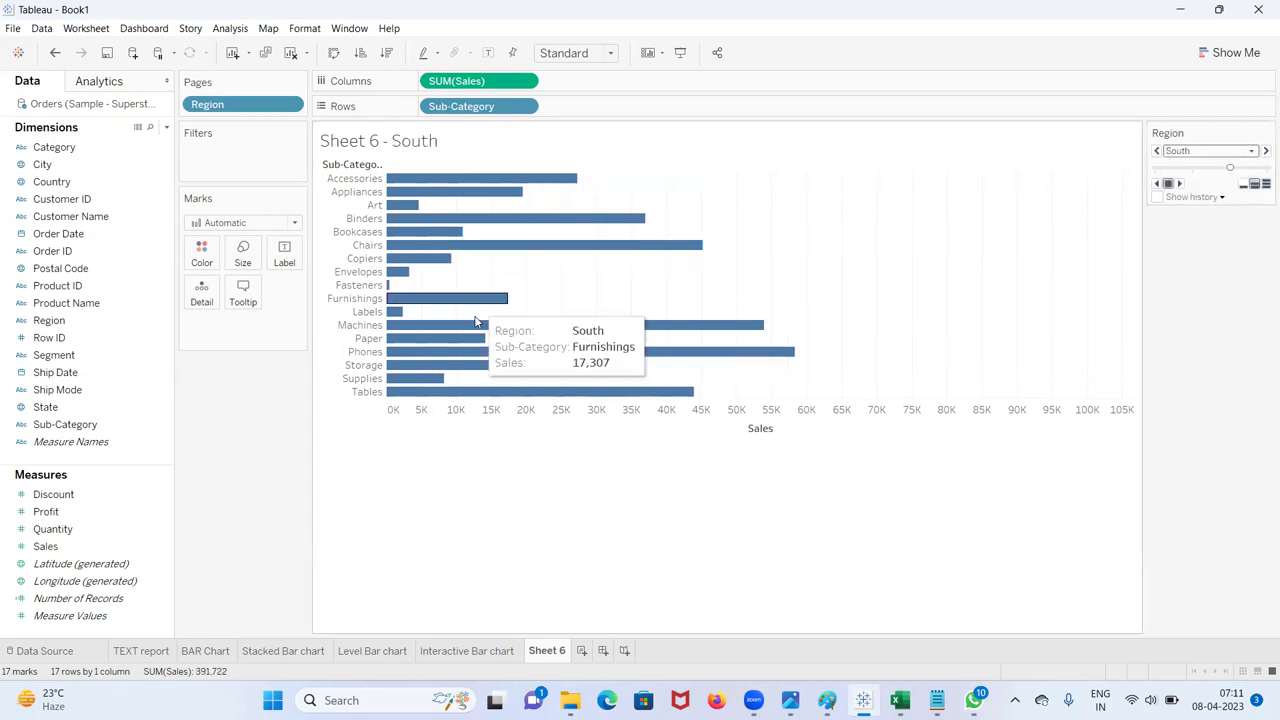
click(1252, 151)
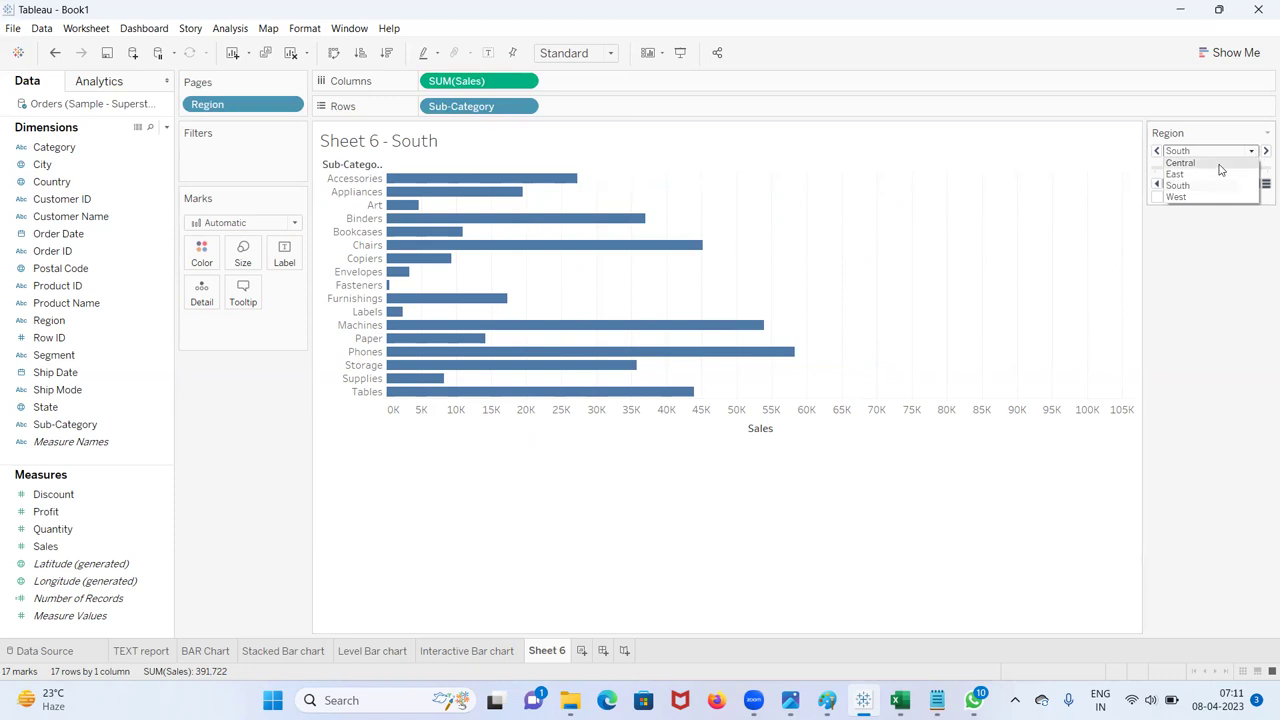
click(1180, 197)
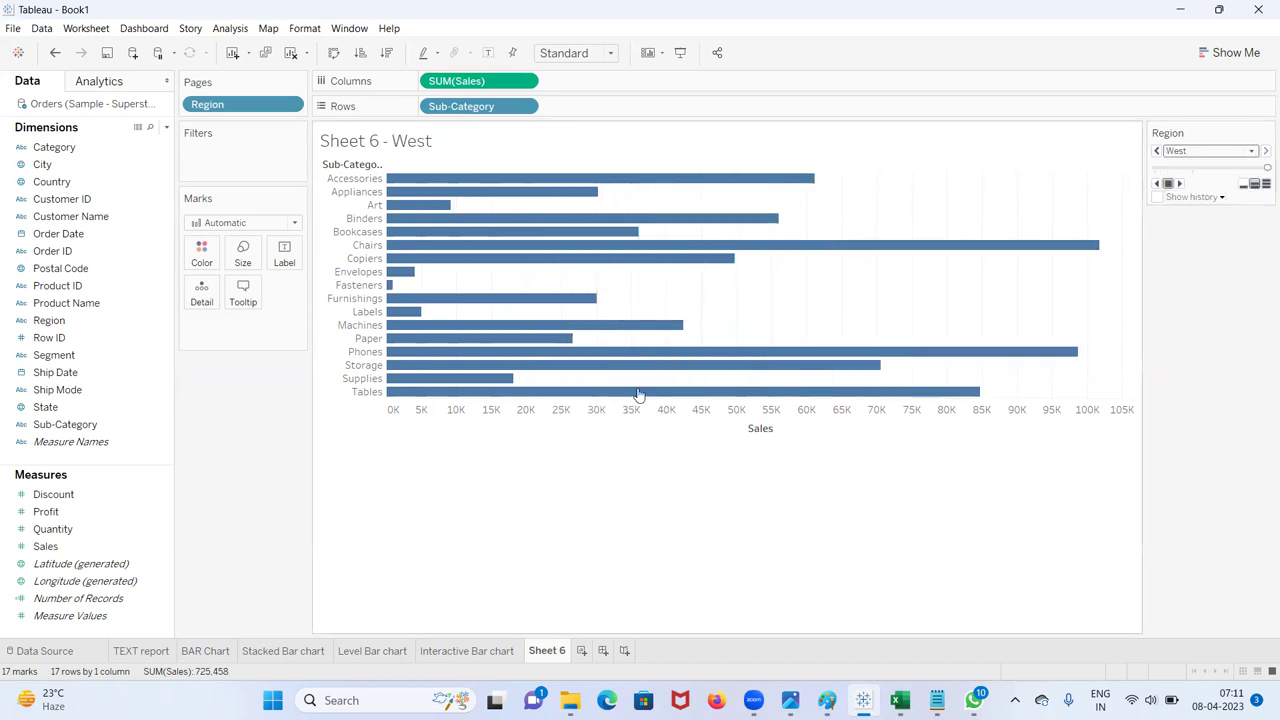
Step: Play the Region pages backward, stop the playback, and return the page slider to Central
click(1157, 185)
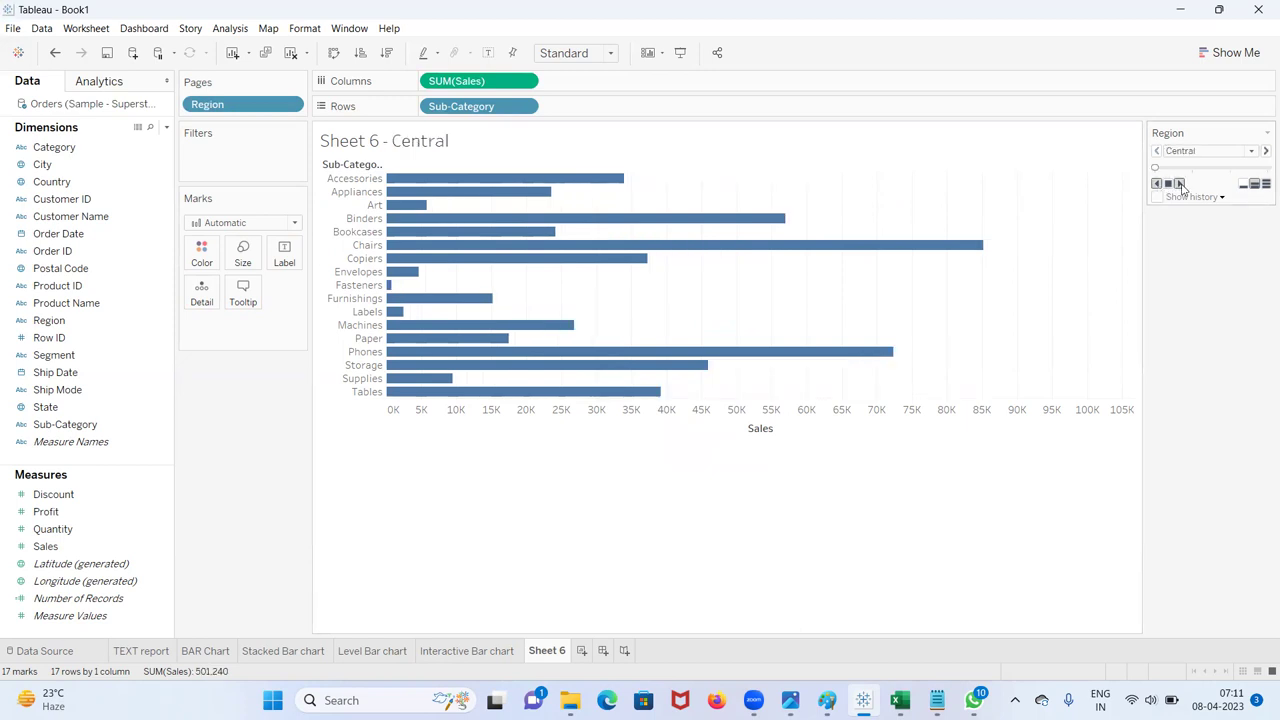
click(1167, 183)
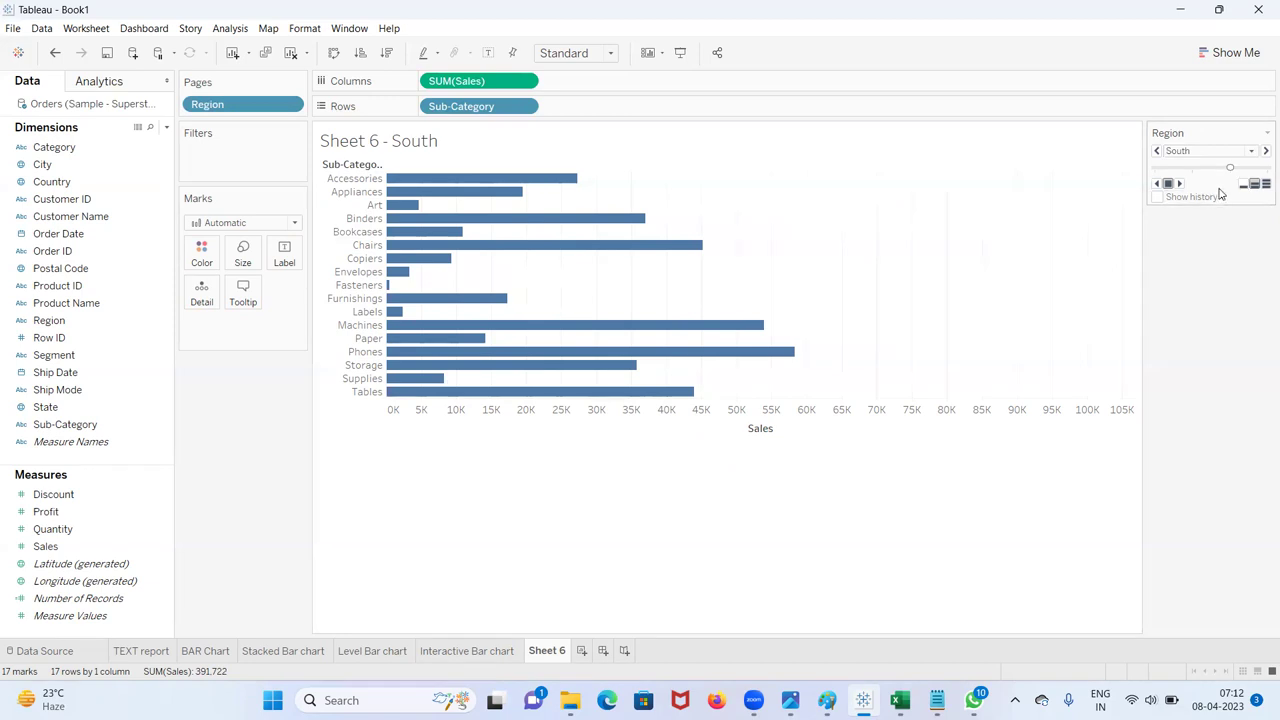
drag(1230, 167, 1156, 168)
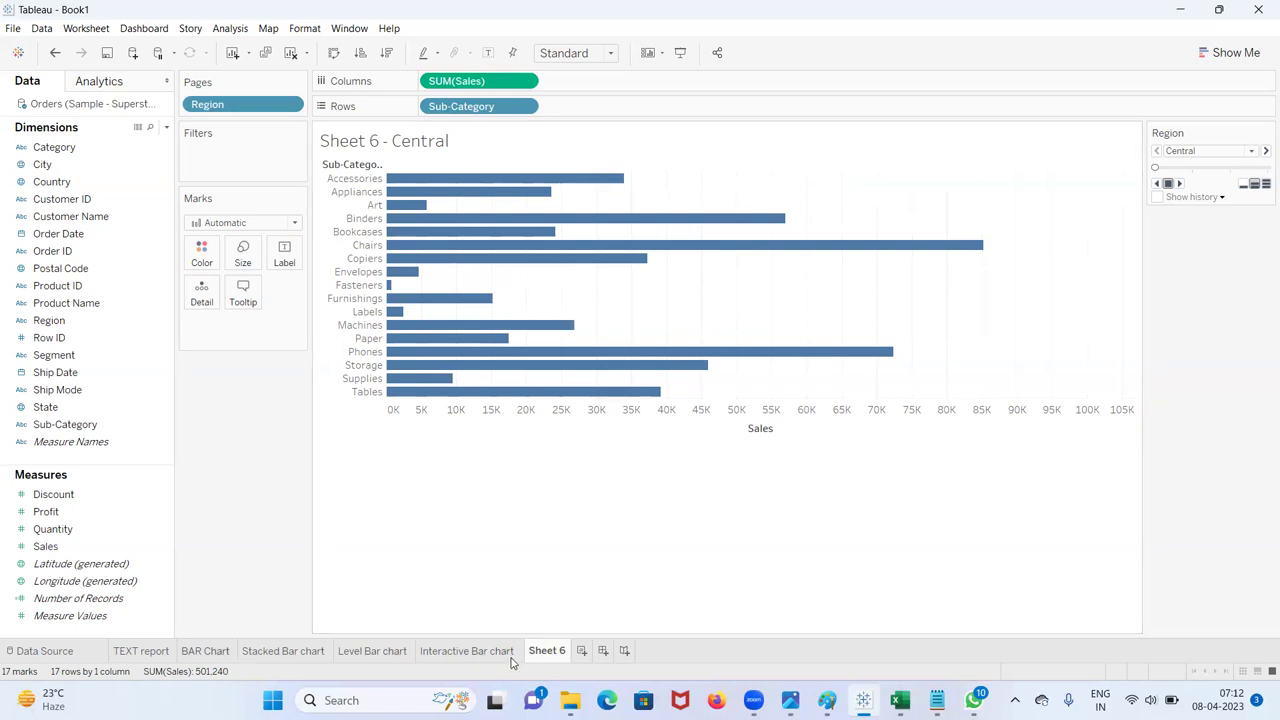
Step: Go through the East and South Region pages once more and leave the chart on the West page
mouse_move(512, 661)
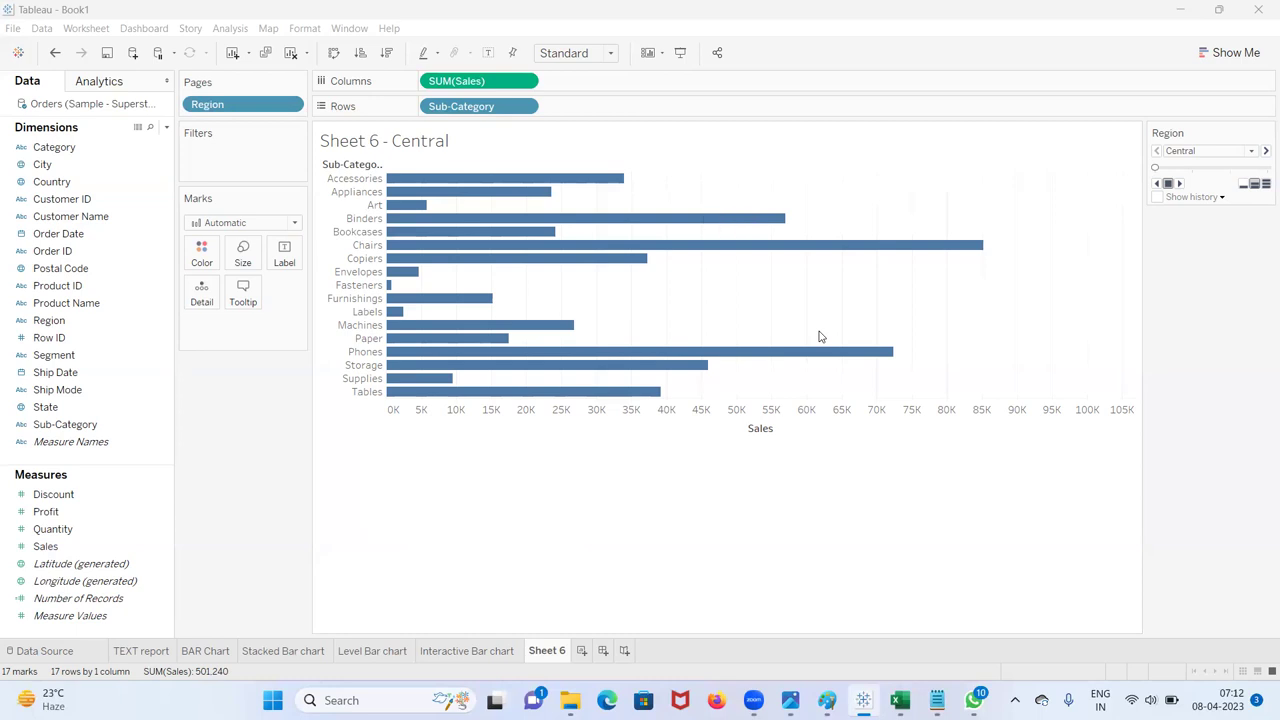
click(594, 517)
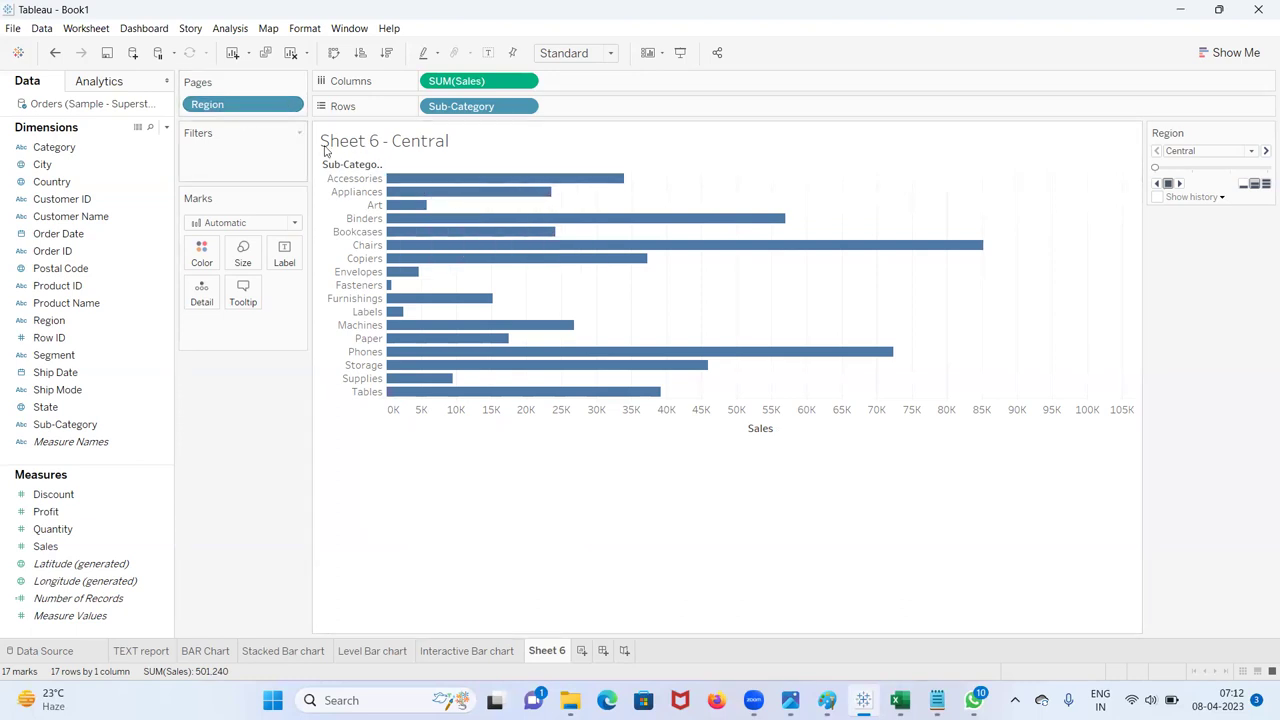
mouse_move(441, 237)
click(1251, 151)
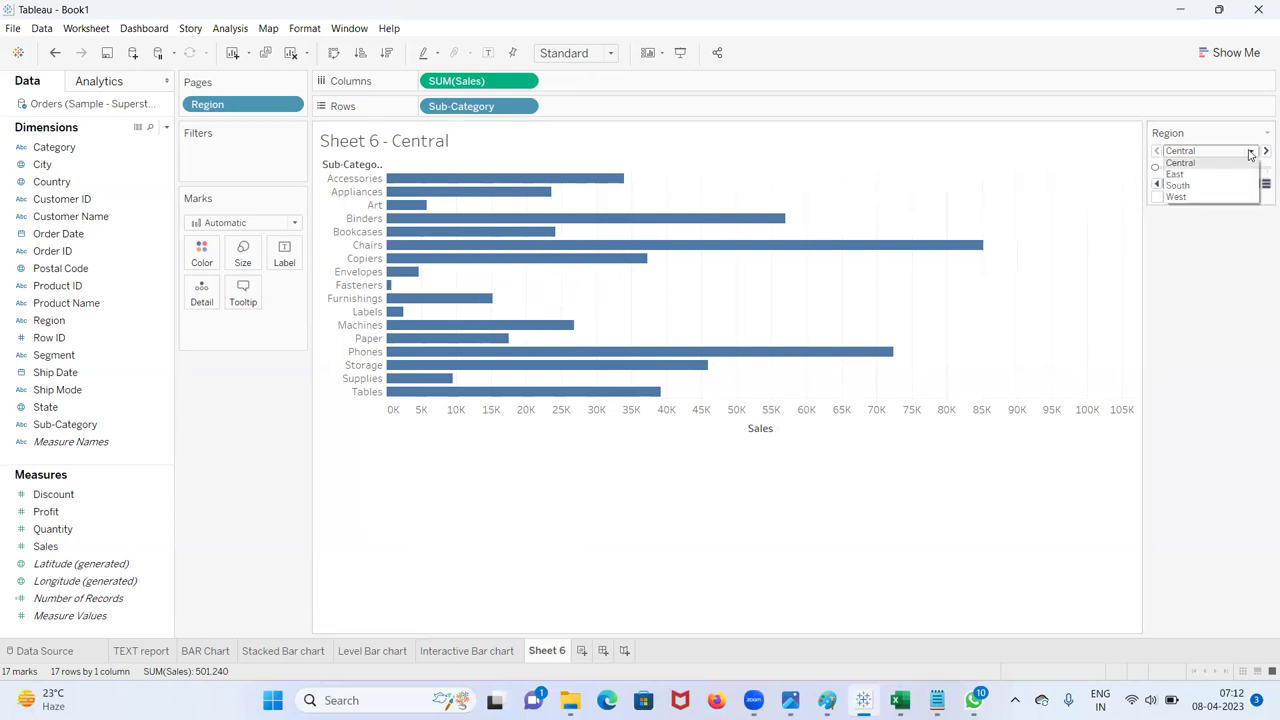
click(1178, 174)
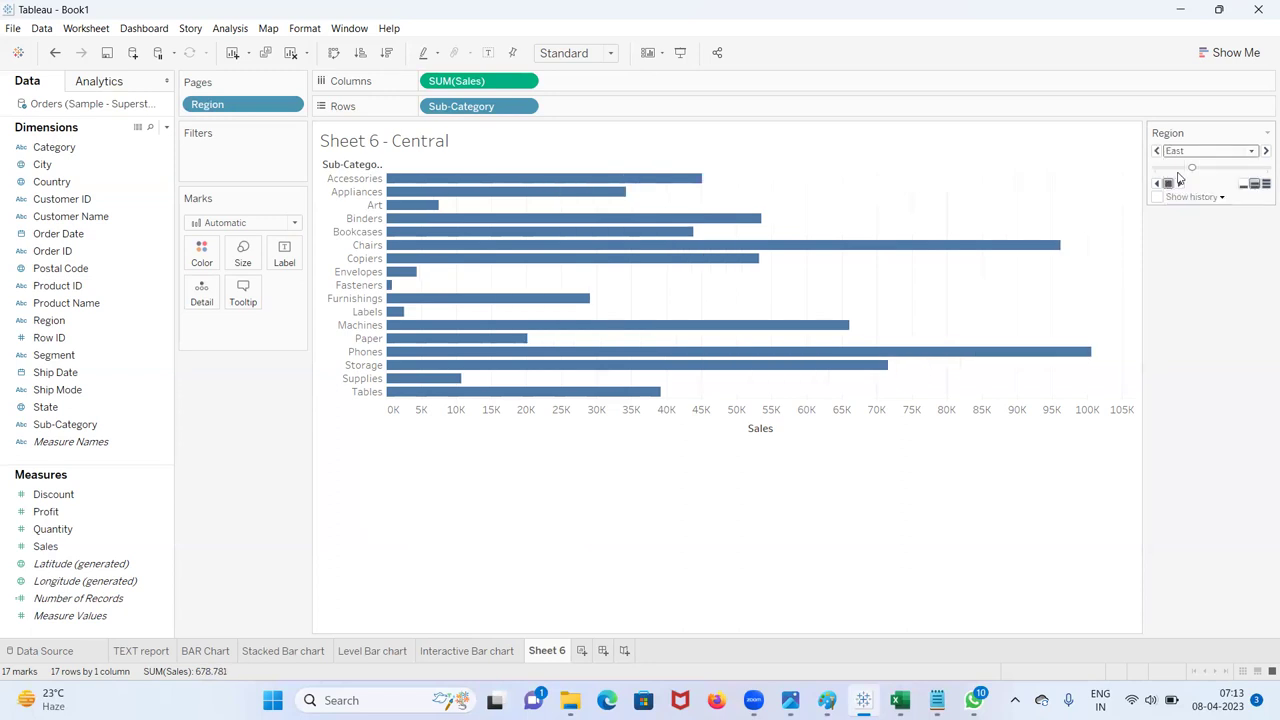
click(1249, 151)
click(1198, 186)
click(1252, 151)
click(1190, 198)
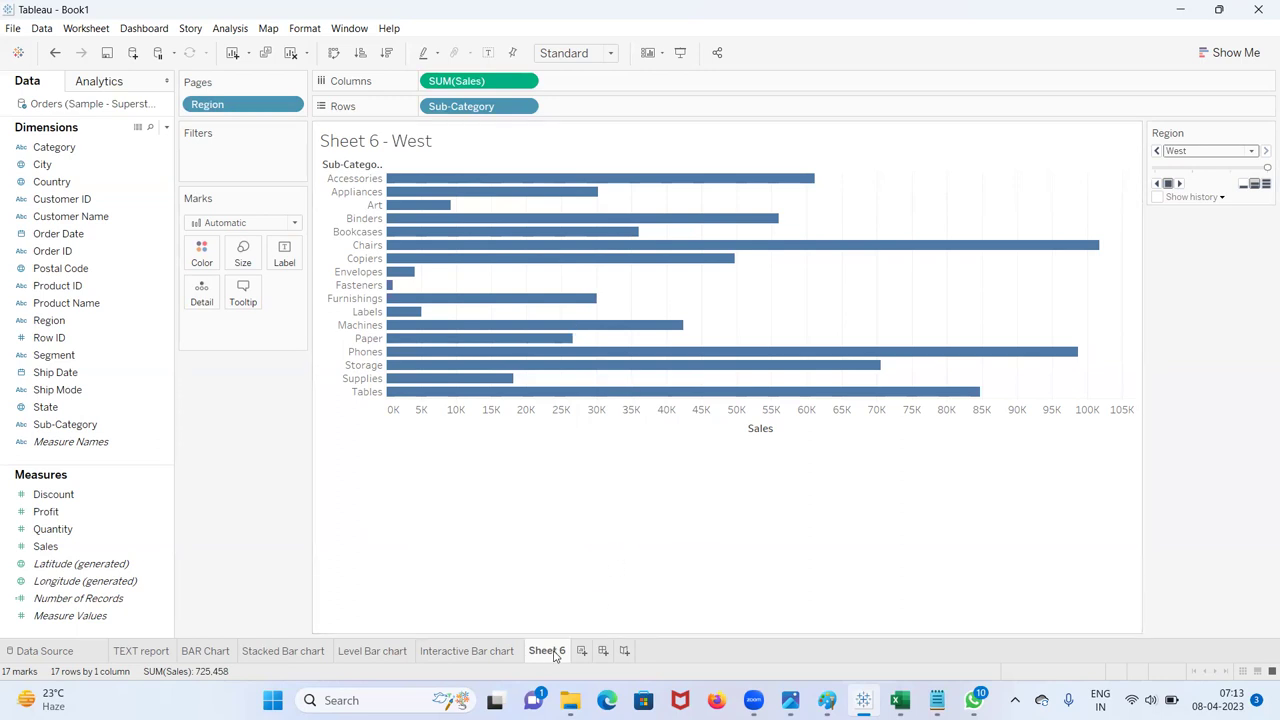
Step: Add a new worksheet after Sheet 6 and rename it LINE graph
mouse_move(554, 655)
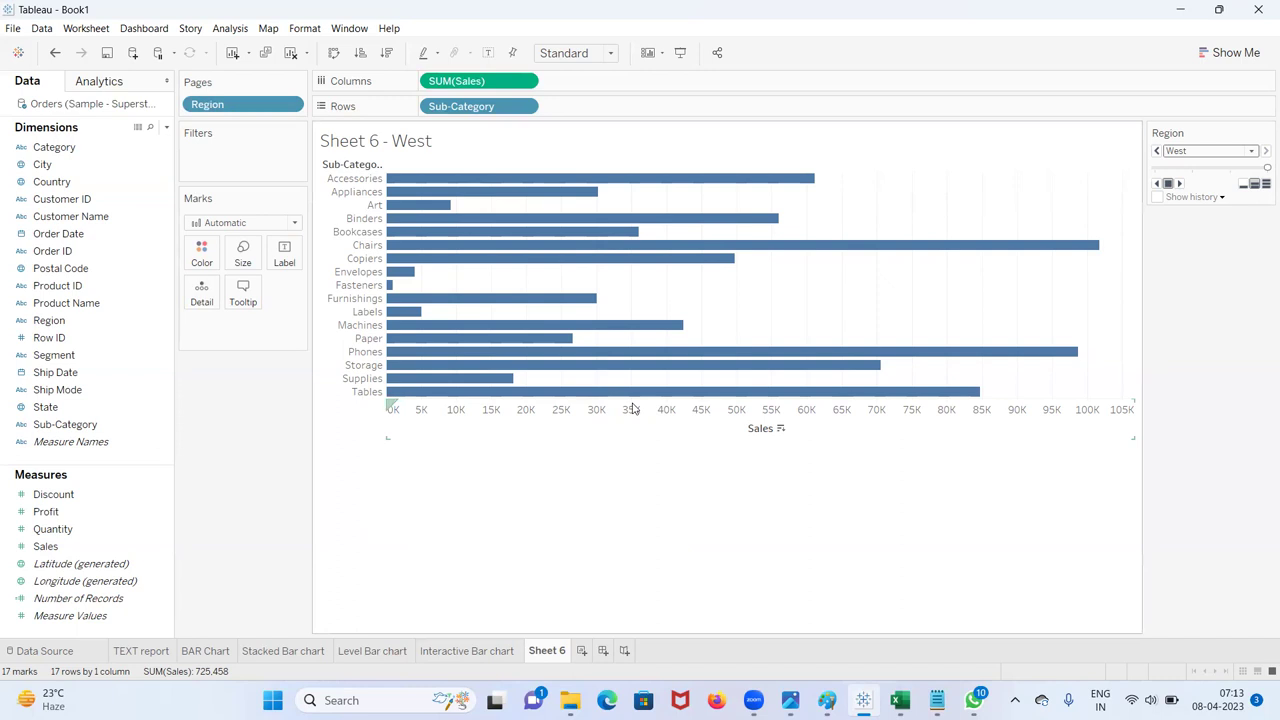
mouse_move(475, 372)
click(581, 651)
right_click(592, 652)
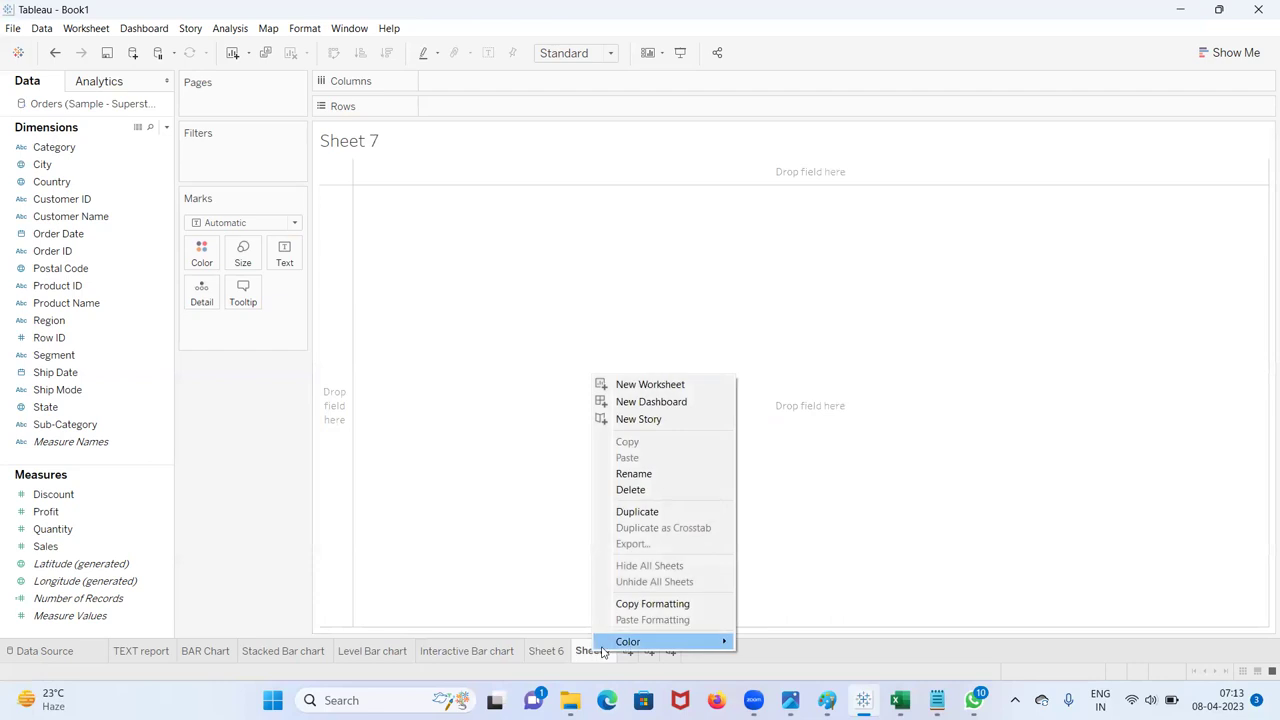
click(638, 474)
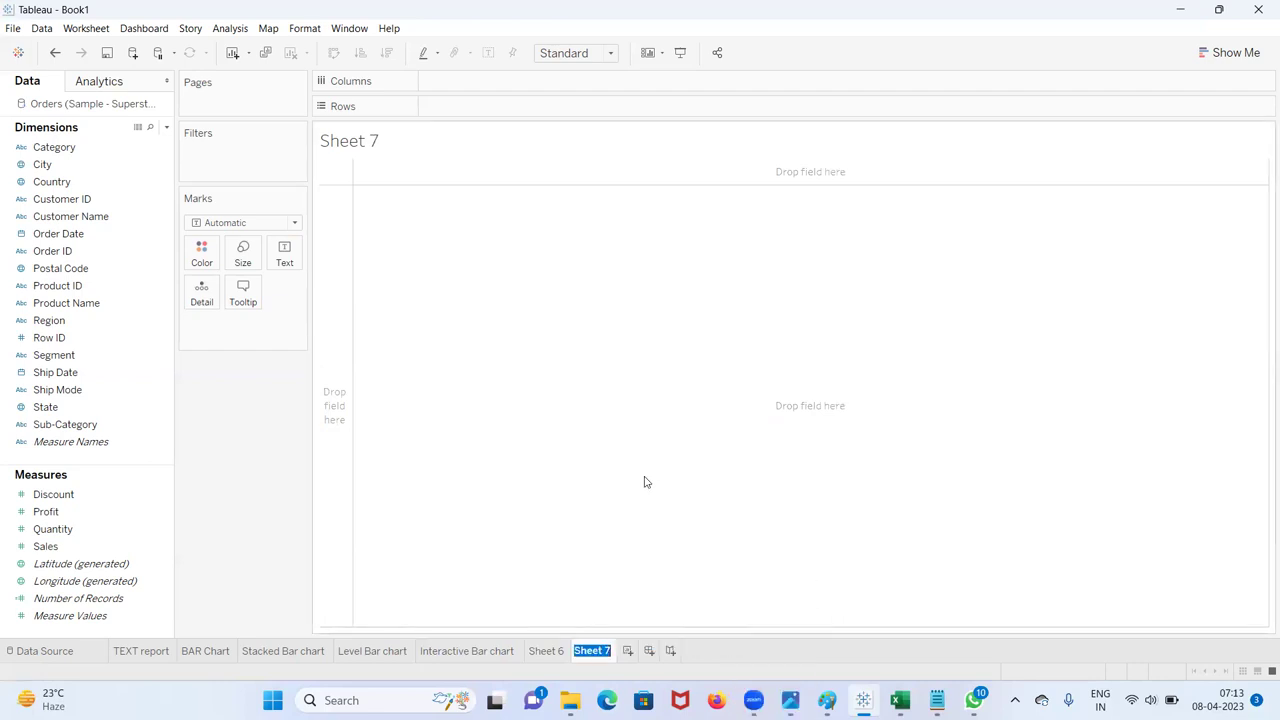
text(LINE grap)
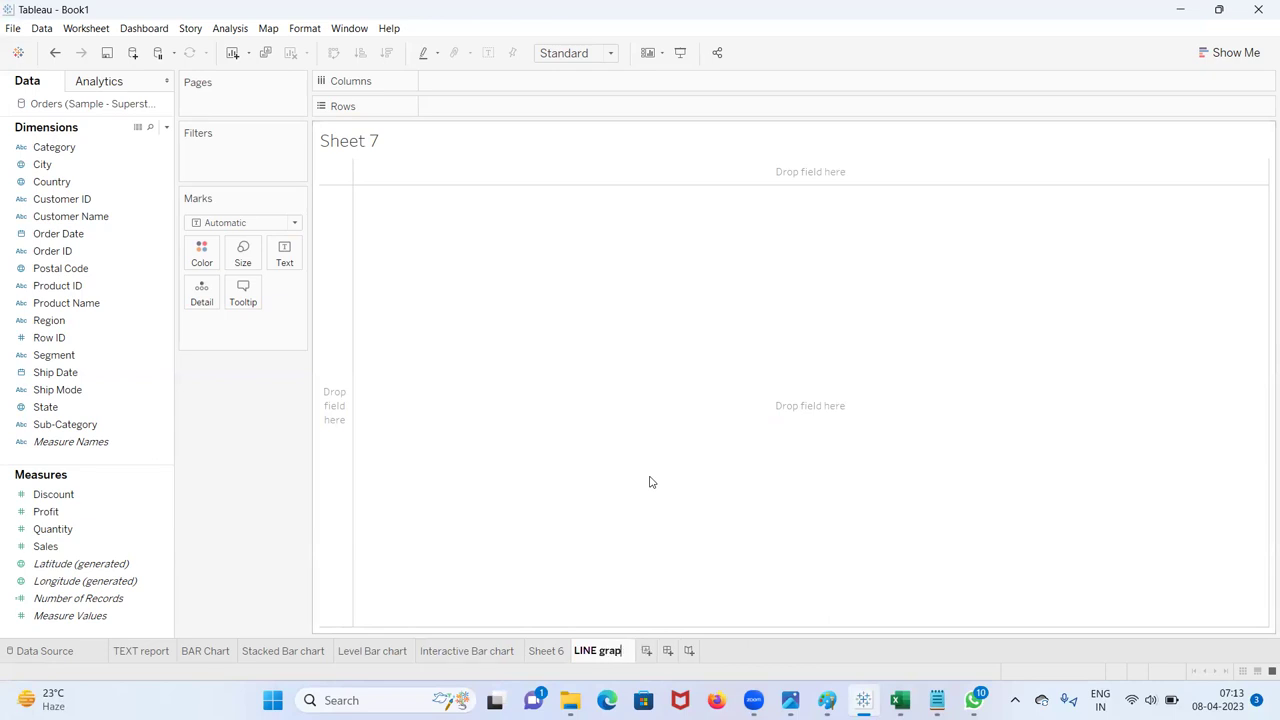
text(h)
key(Return)
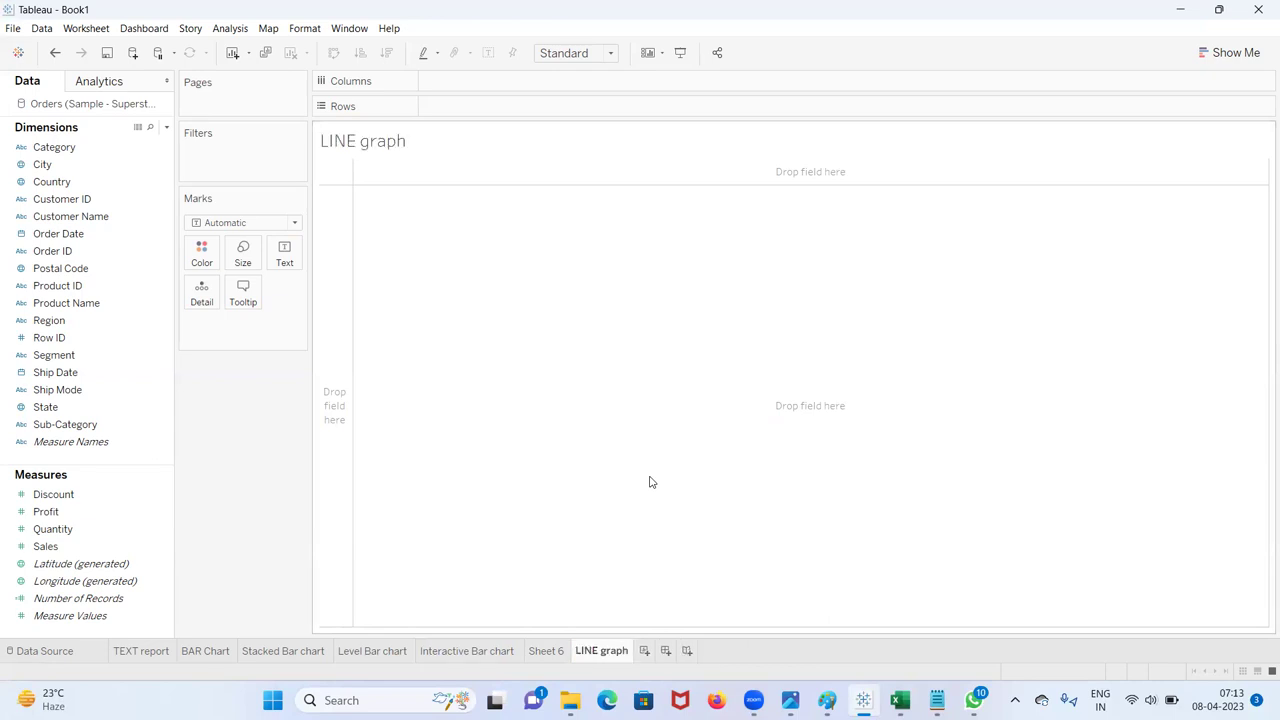